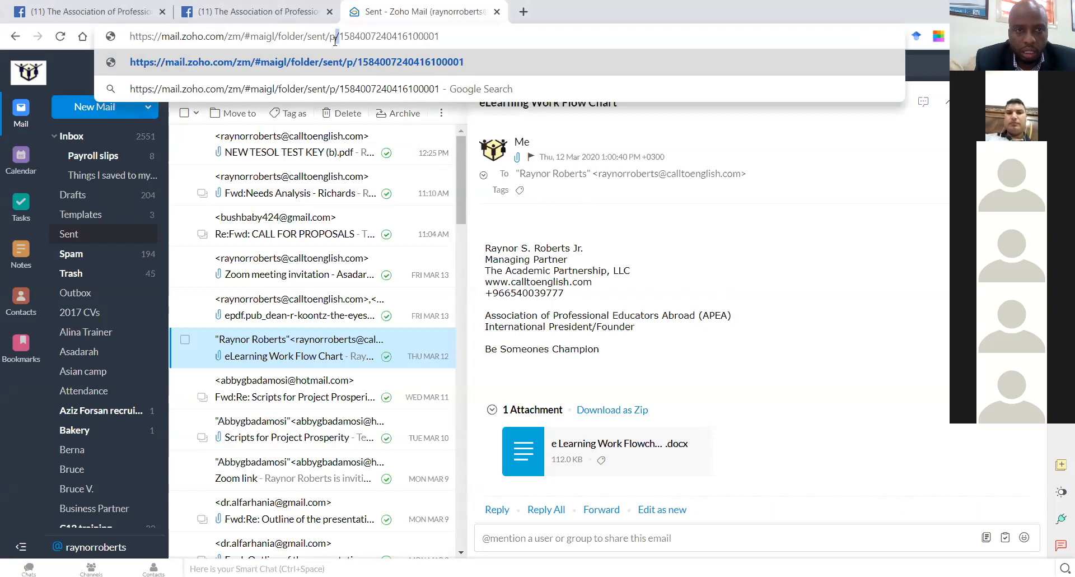
# - Go to the Google home page and open Google Classroom from the Google apps
pyautogui.tripleClick(334, 41)
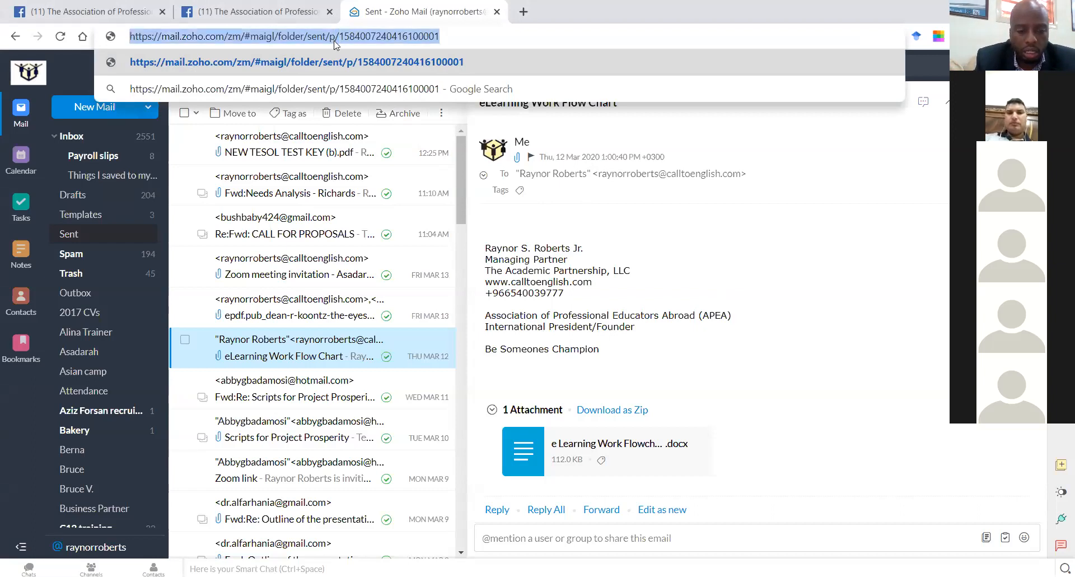
pyautogui.write('goo')
pyautogui.press('Return')
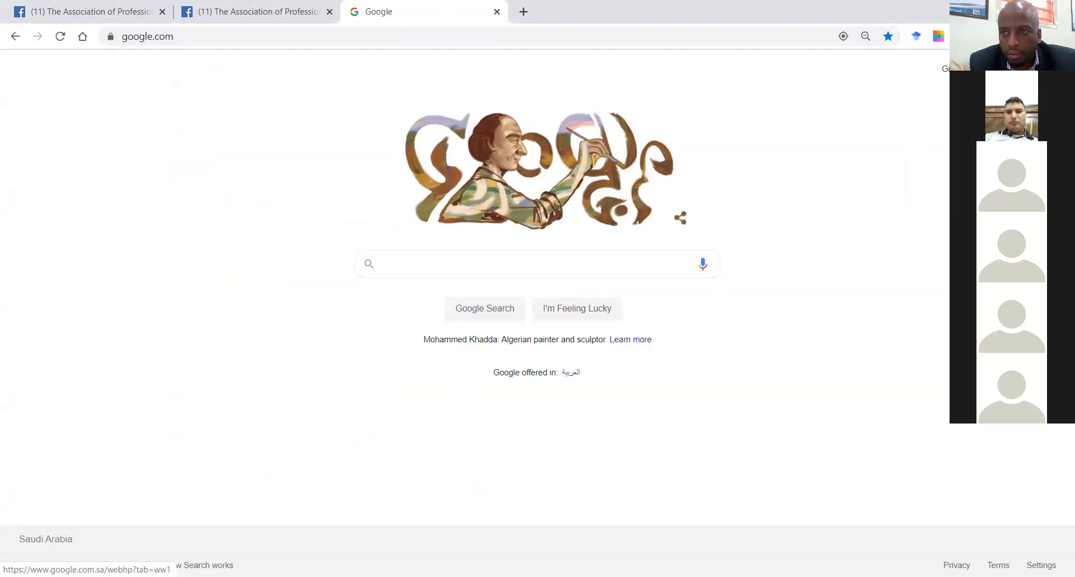
pyautogui.click(1005, 69)
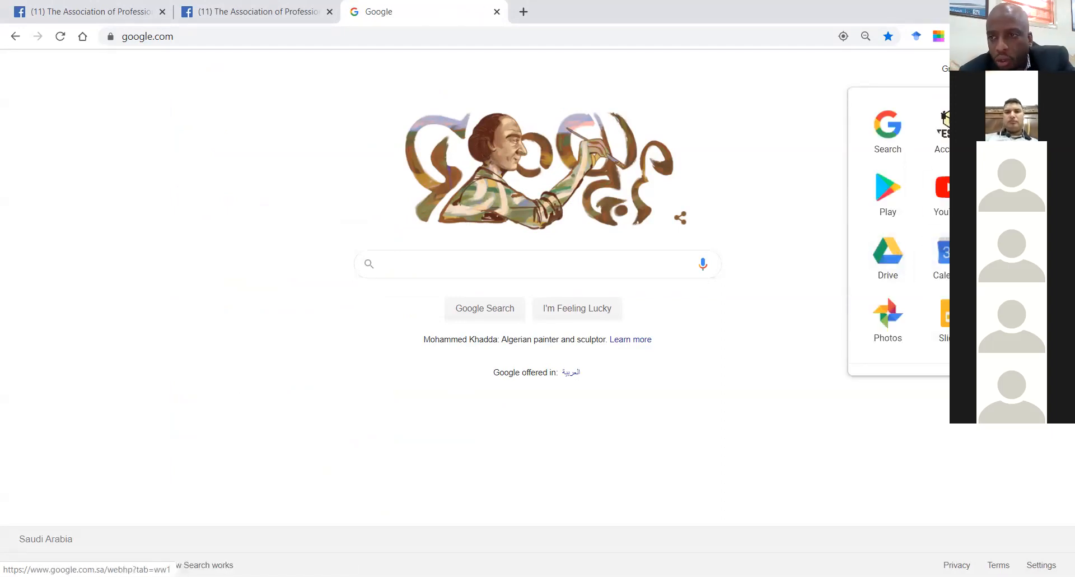
pyautogui.scroll(-5, 899, 229)
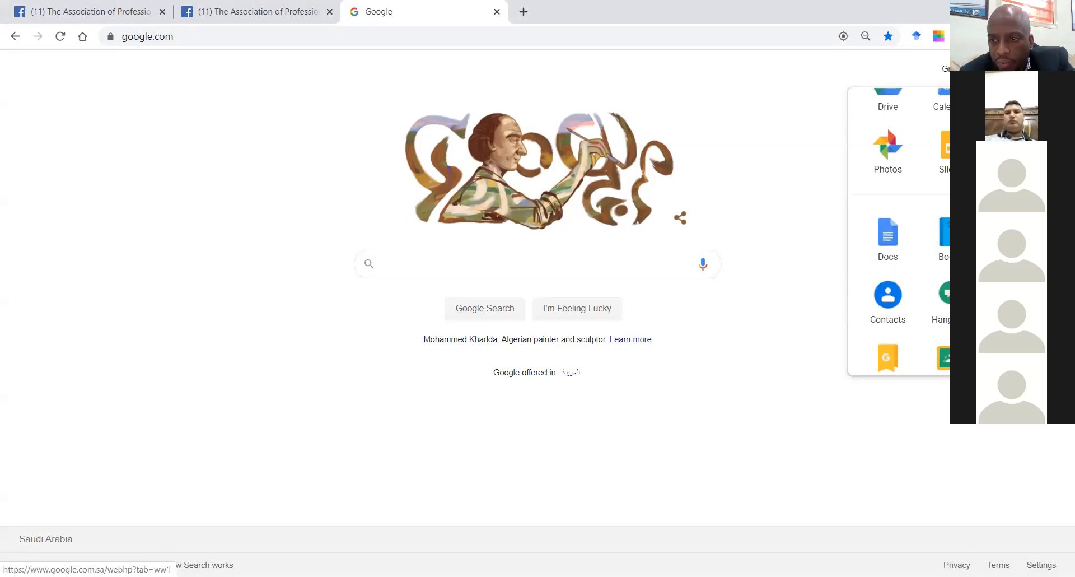
pyautogui.scroll(1, 947, 274)
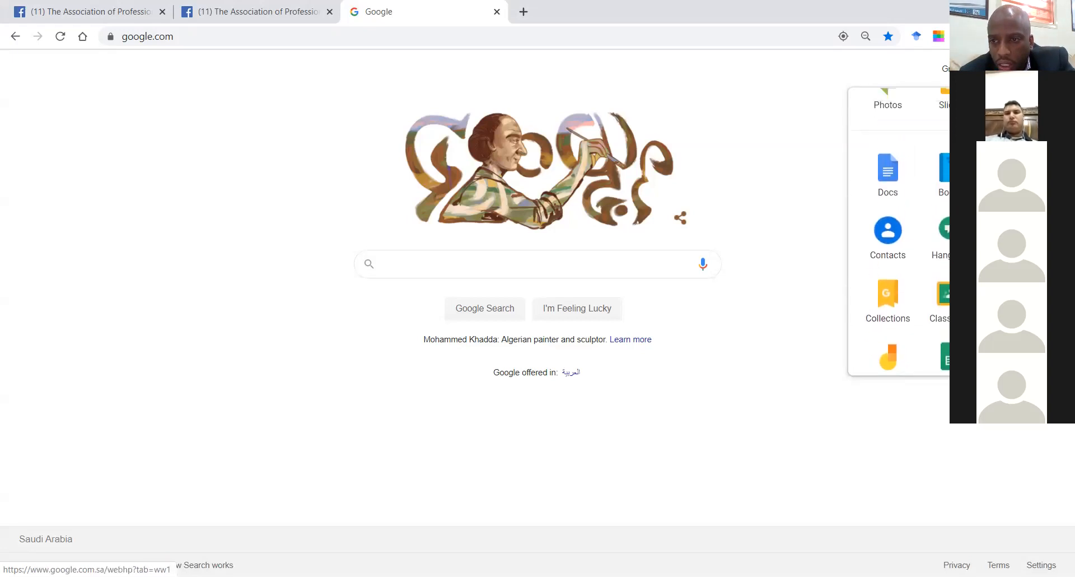
pyautogui.scroll(-1, 946, 274)
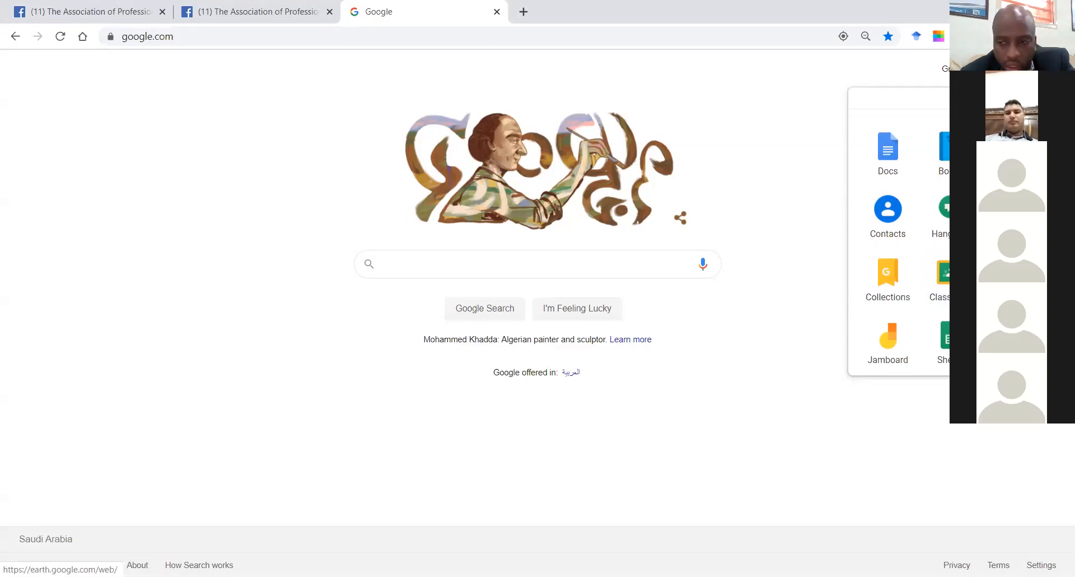
pyautogui.click(946, 273)
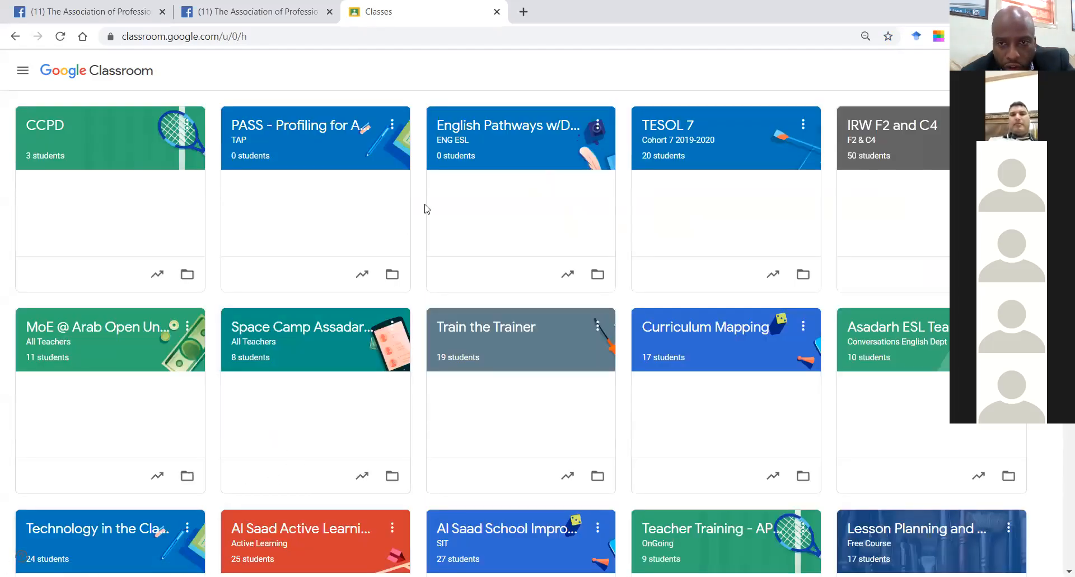
# - Open the TESOL 7 class and look through the assignments and materials posted in its stream
pyautogui.click(672, 127)
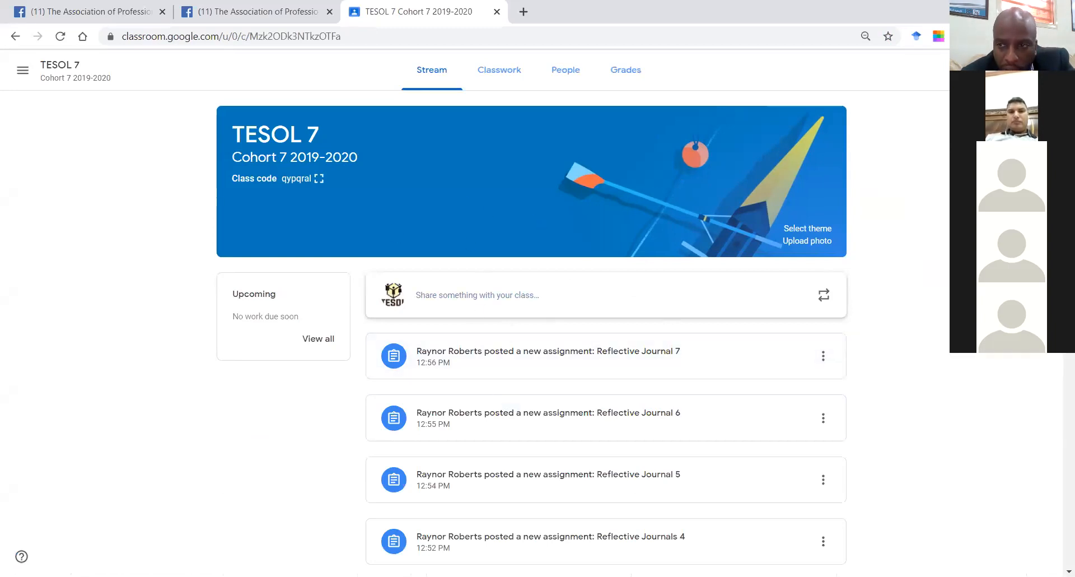
pyautogui.scroll(-4, 669, 315)
pyautogui.scroll(-3, 536, 382)
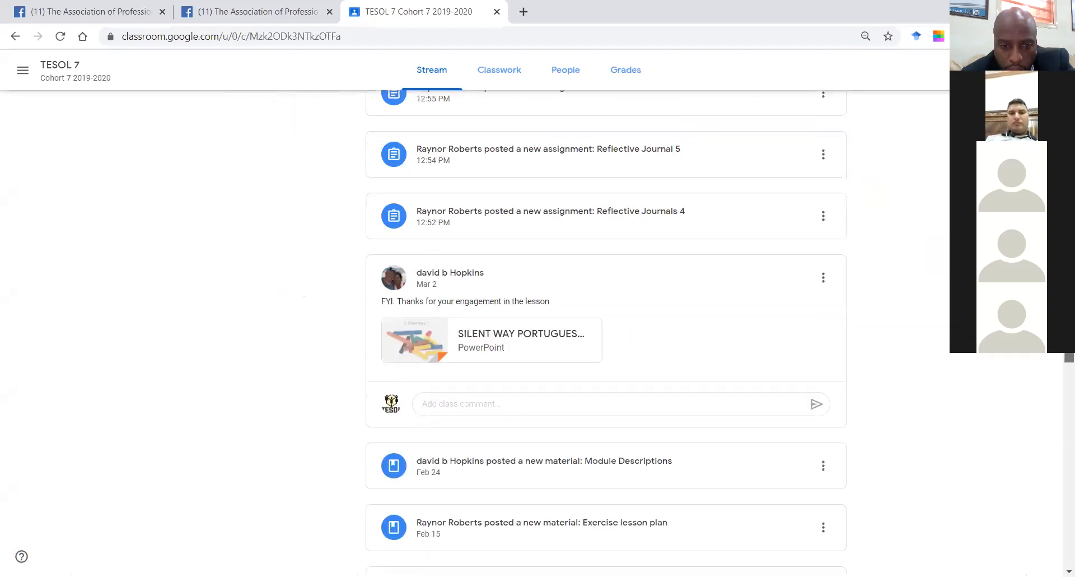
pyautogui.scroll(3, 536, 381)
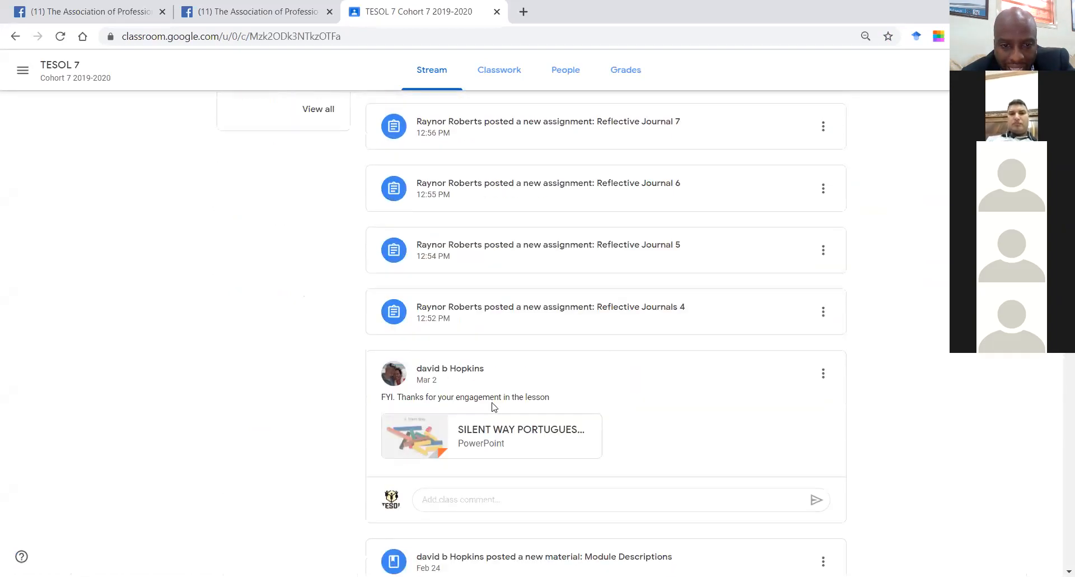
pyautogui.scroll(-1, 599, 270)
pyautogui.scroll(5, 599, 271)
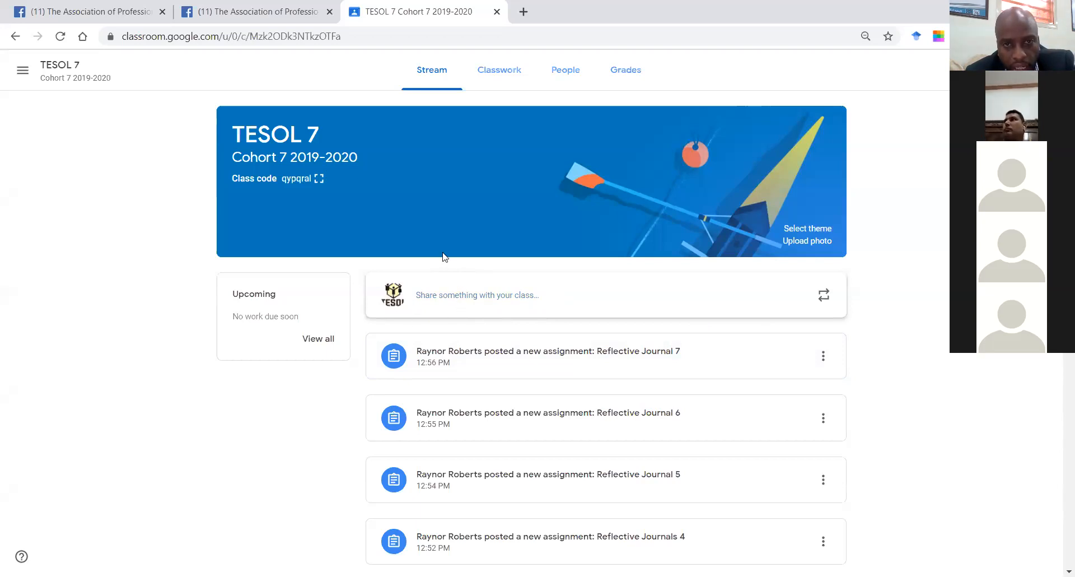
# - Examine the topics and assignments in the TESOL 7 classwork
pyautogui.click(499, 77)
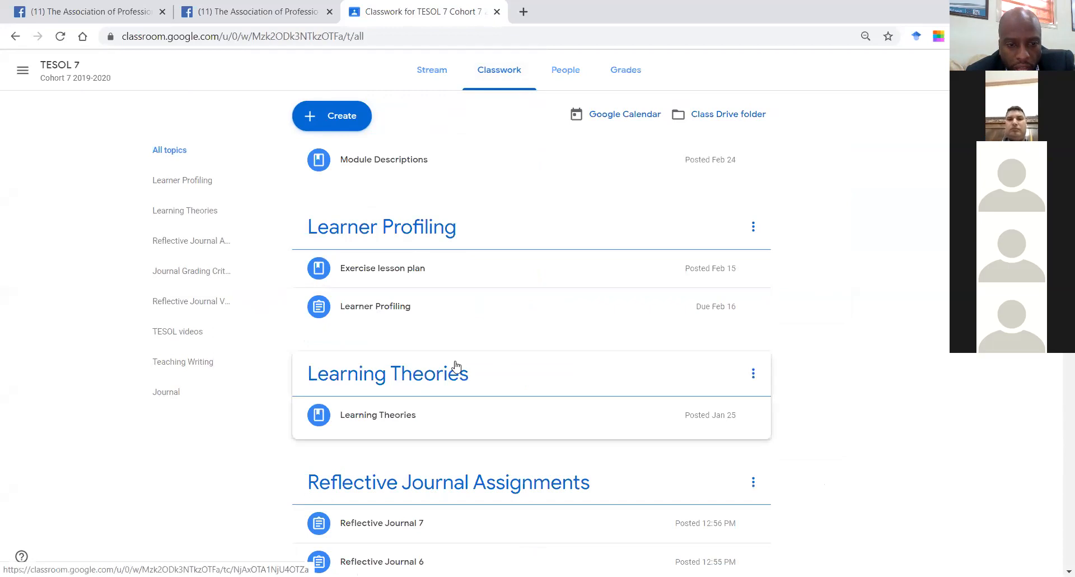
pyautogui.scroll(-10, 1058, 414)
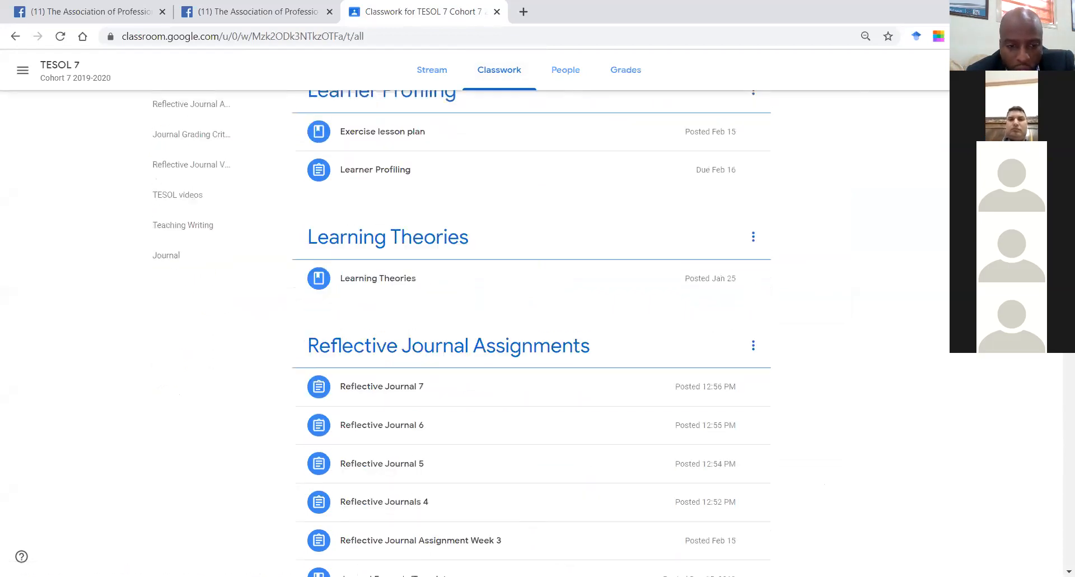
pyautogui.moveTo(1058, 415); pyautogui.dragTo(1059, 188)
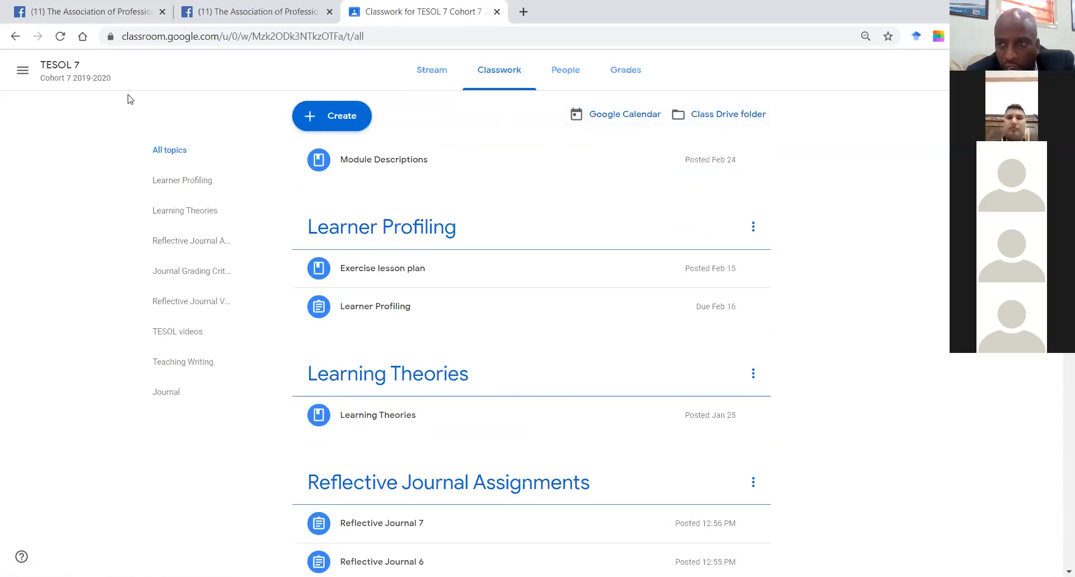
# - Return to the class list and start creating a class, acknowledging the notice about not using Classroom at a school with students
pyautogui.click(23, 70)
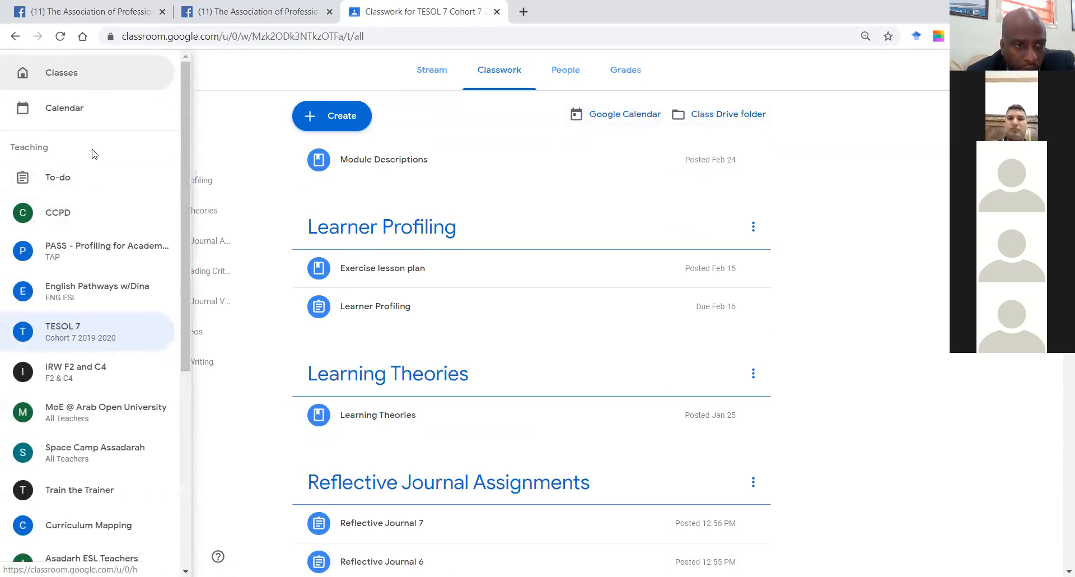
pyautogui.click(66, 73)
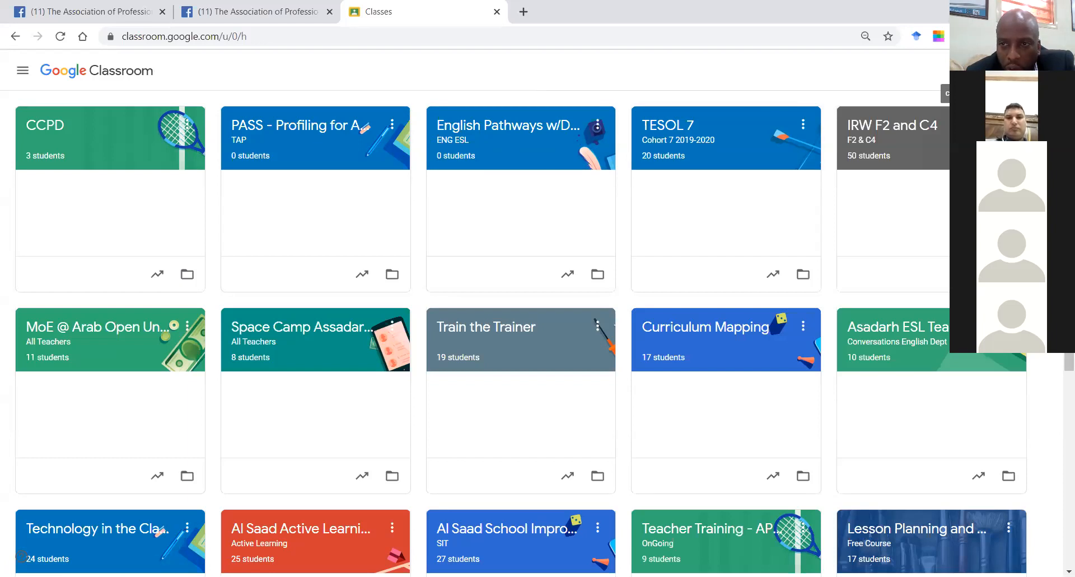
pyautogui.click(981, 71)
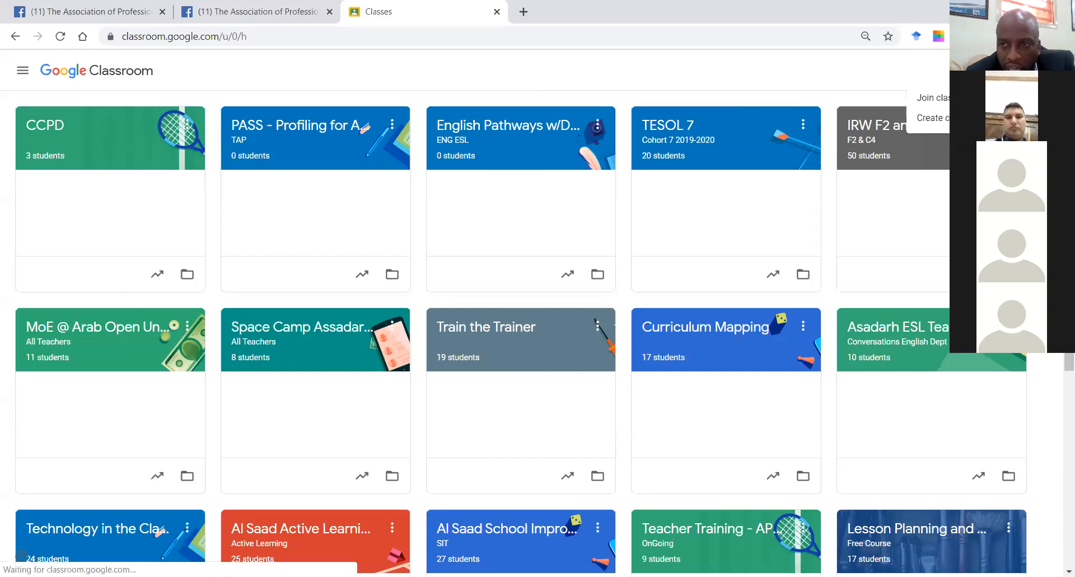
pyautogui.click(923, 120)
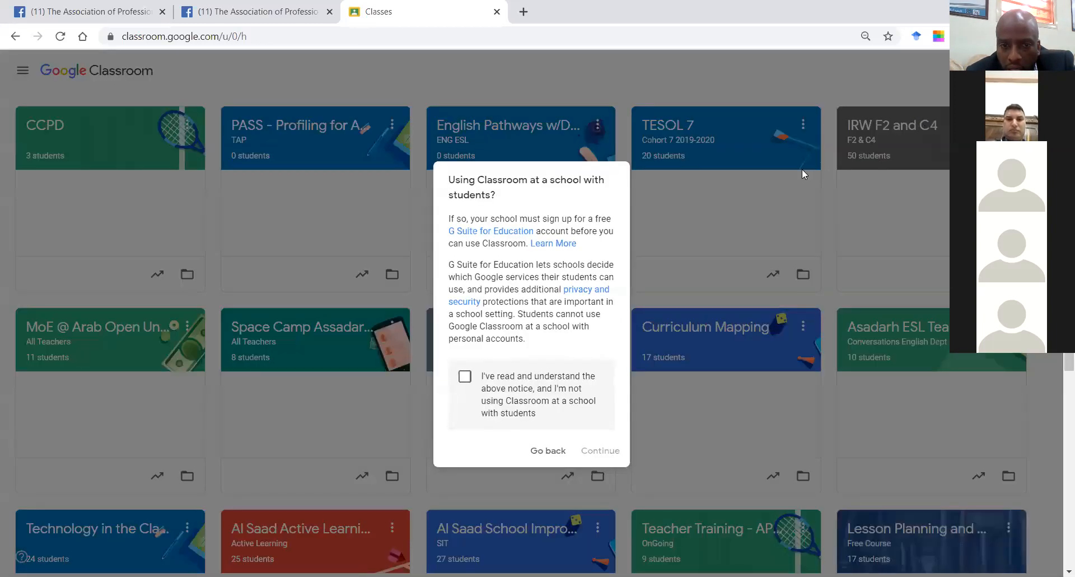
pyautogui.click(465, 379)
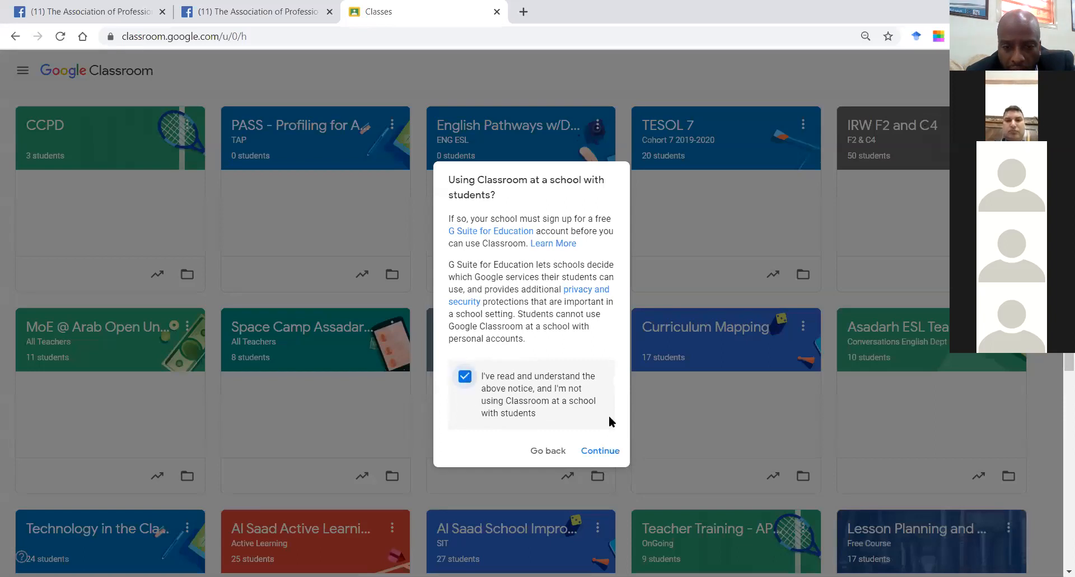
pyautogui.click(600, 451)
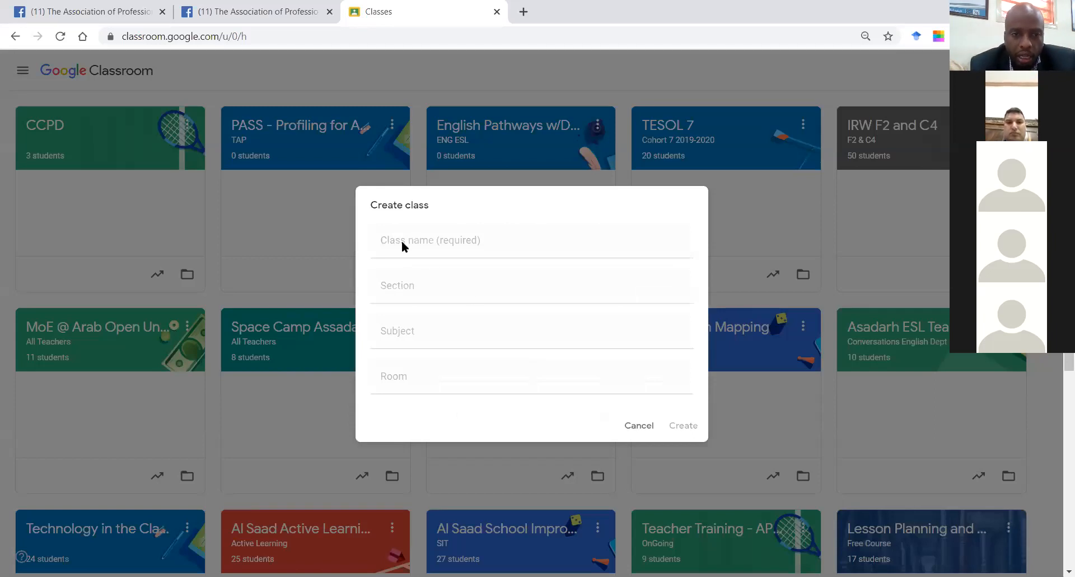
# - Name the class with the teacher's name followed by "4th Grade Reading Class"
pyautogui.click(398, 245)
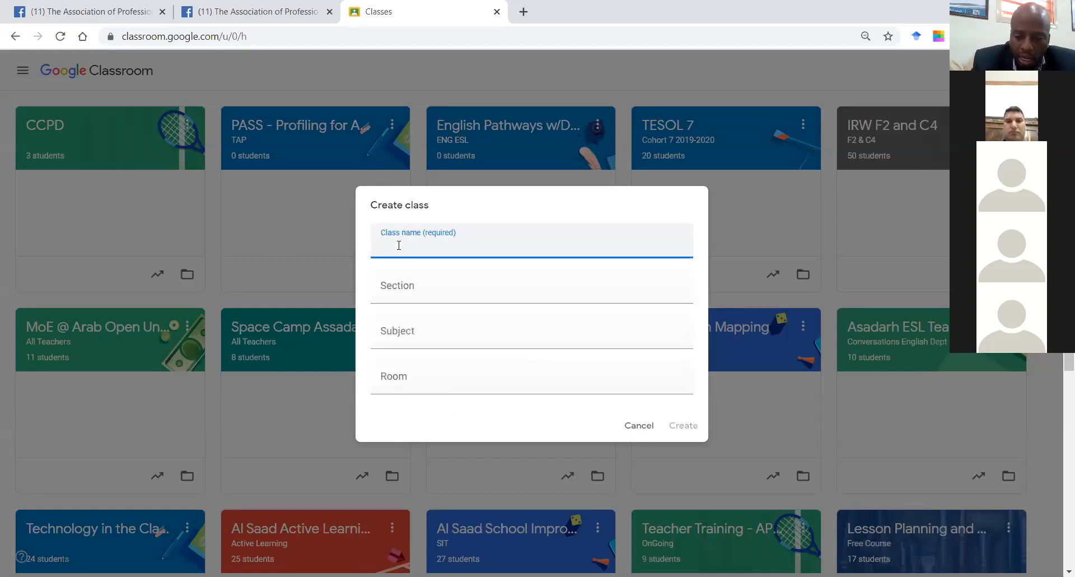
pyautogui.write('Re')
pyautogui.press('BackSpace')
pyautogui.press('BackSpace')
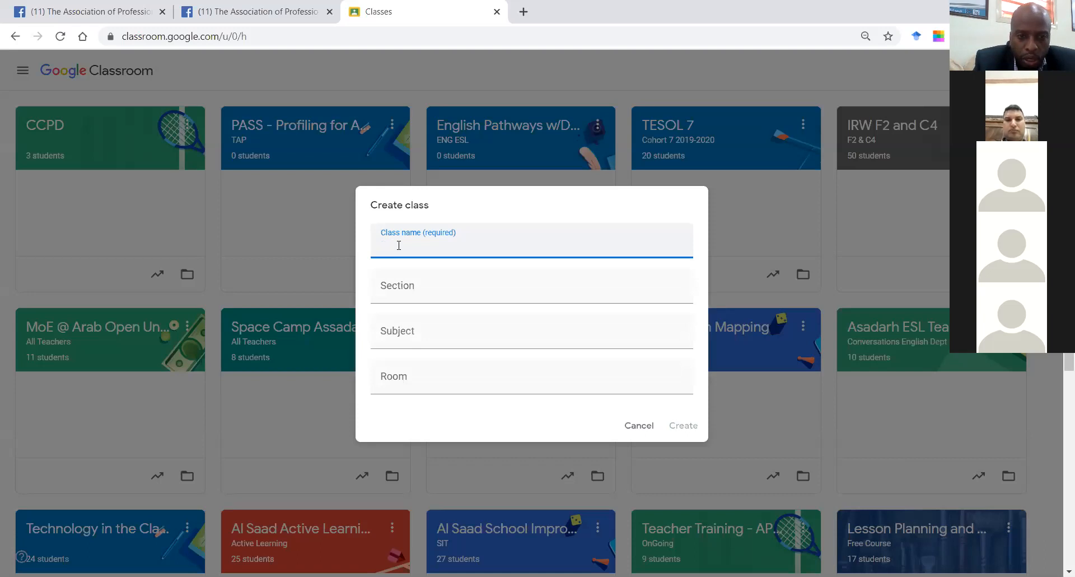
pyautogui.write('Mr. R')
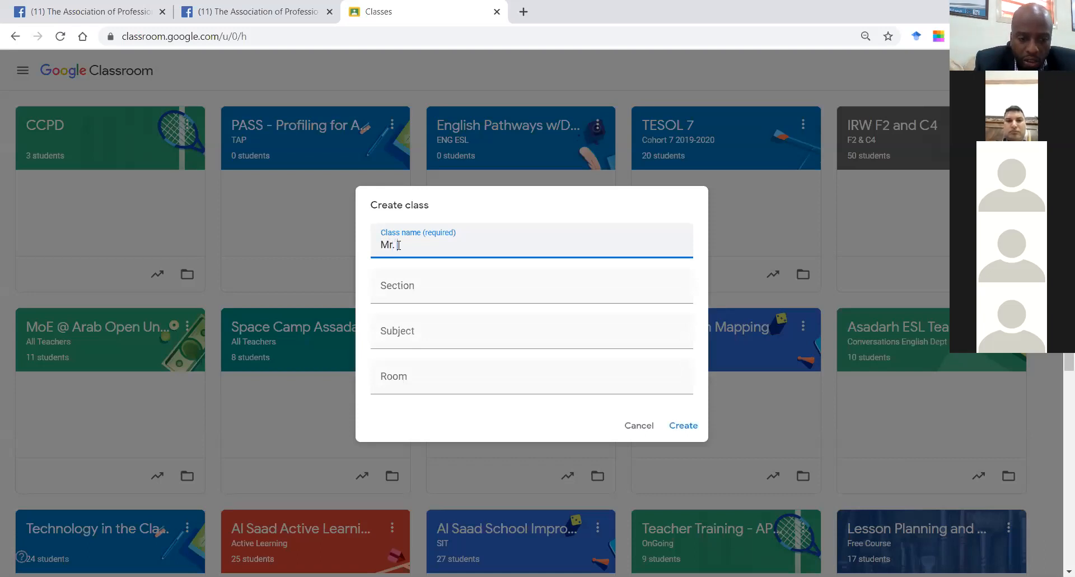
pyautogui.write('ay')
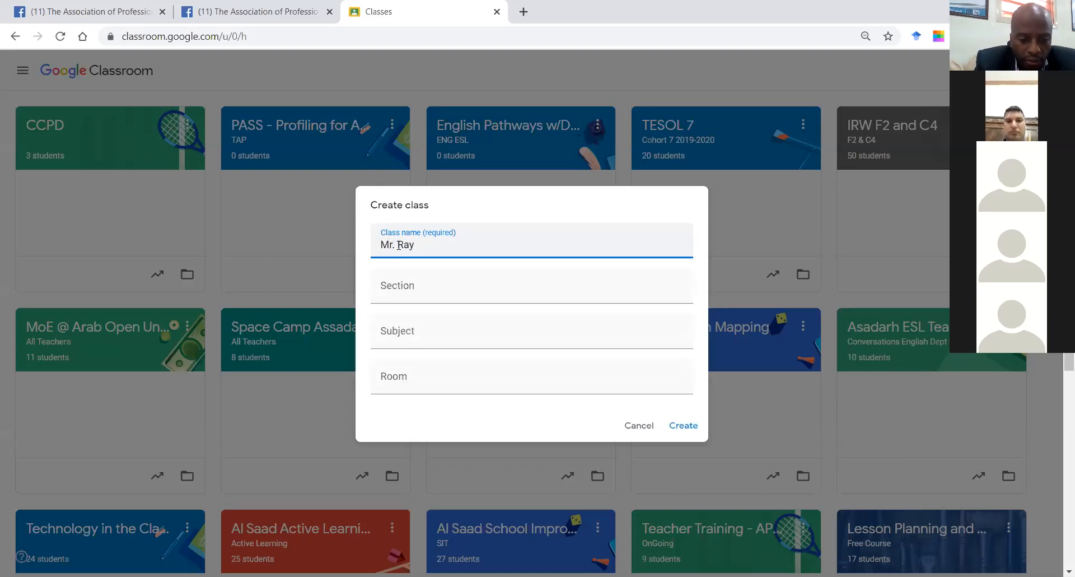
pyautogui.write(' 4th')
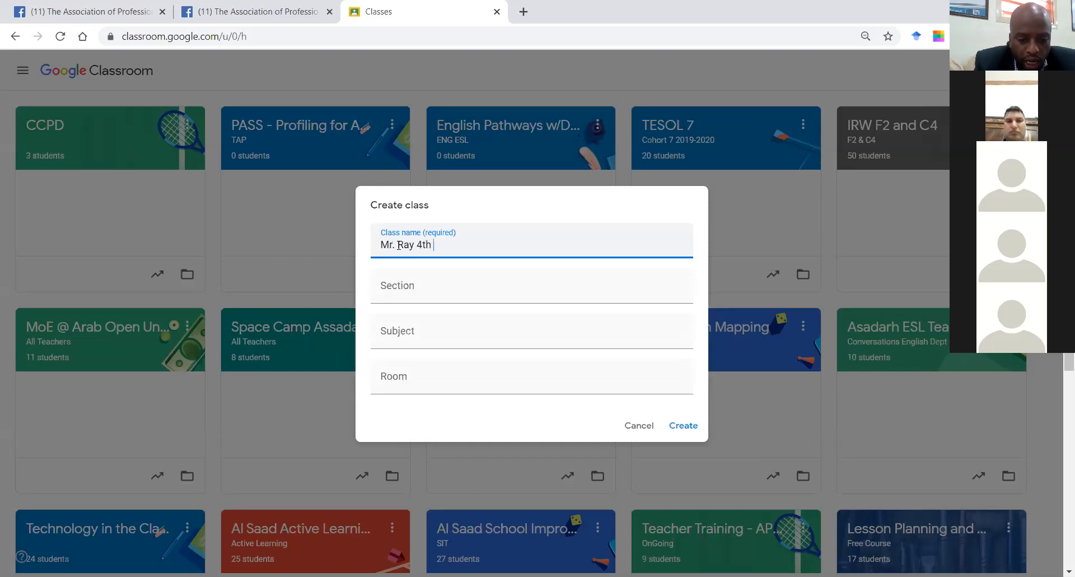
pyautogui.write(' Grade ')
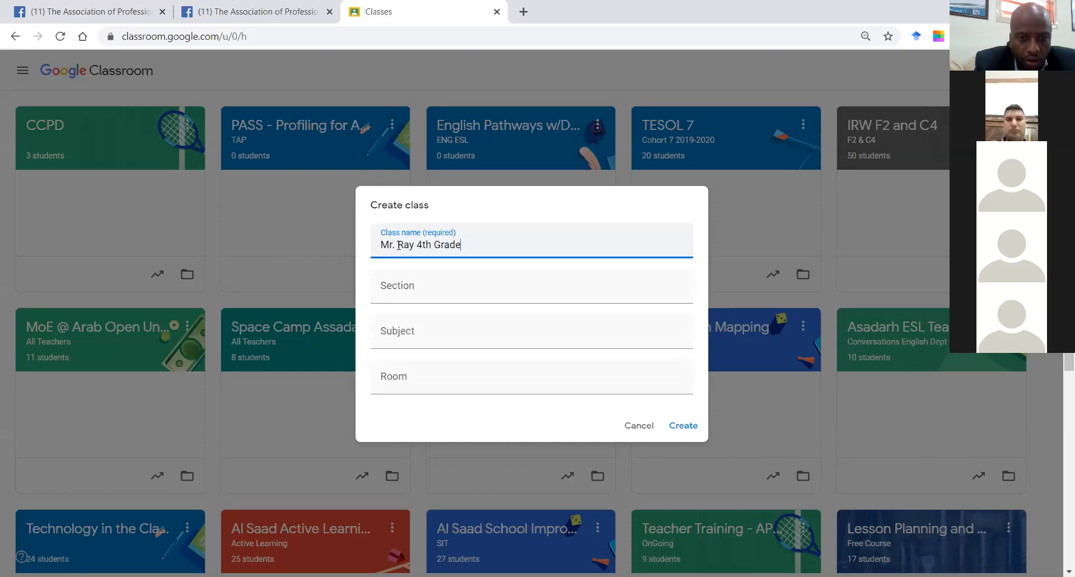
pyautogui.write('Readin')
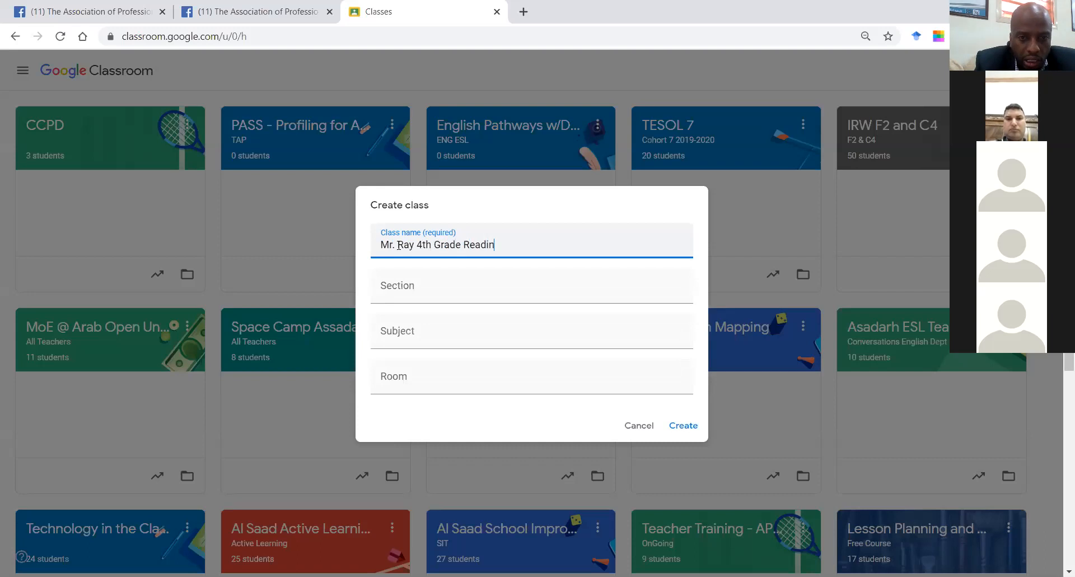
pyautogui.write('g Class')
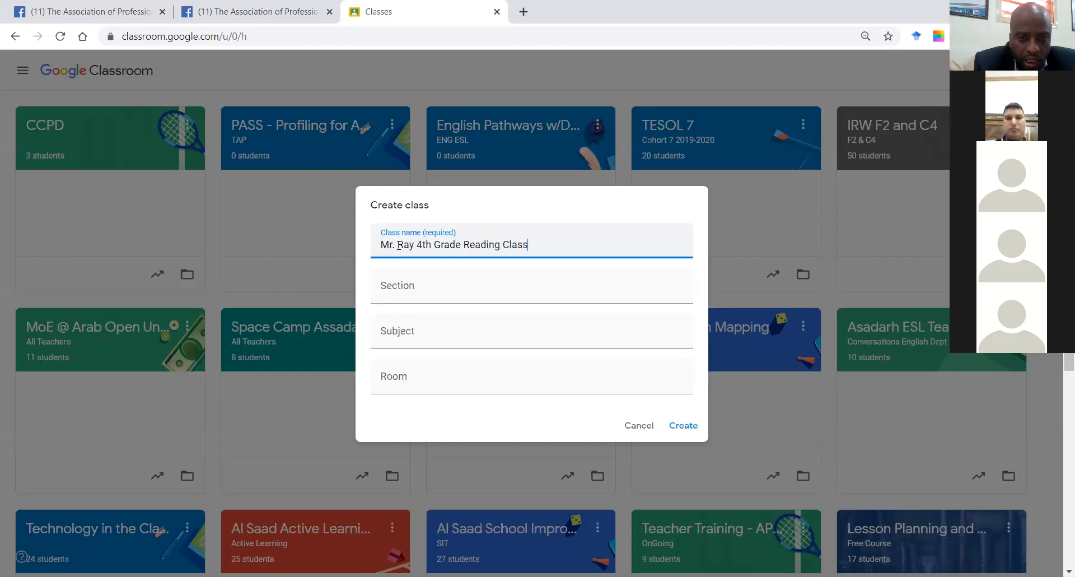
# - Leave the section empty, set the subject to Reading and the room to 200, and create the class
pyautogui.click(399, 291)
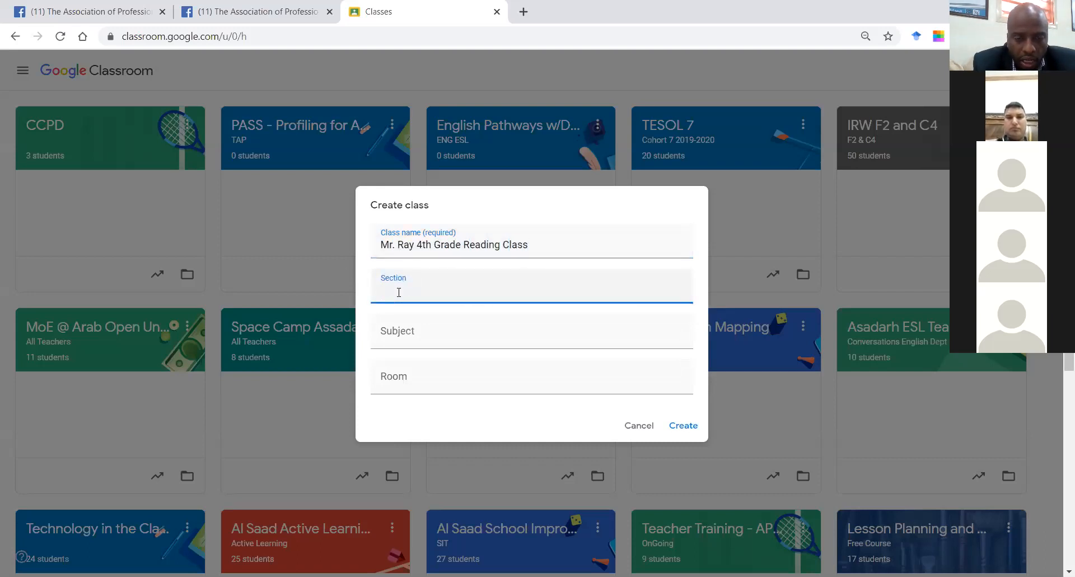
pyautogui.click(392, 348)
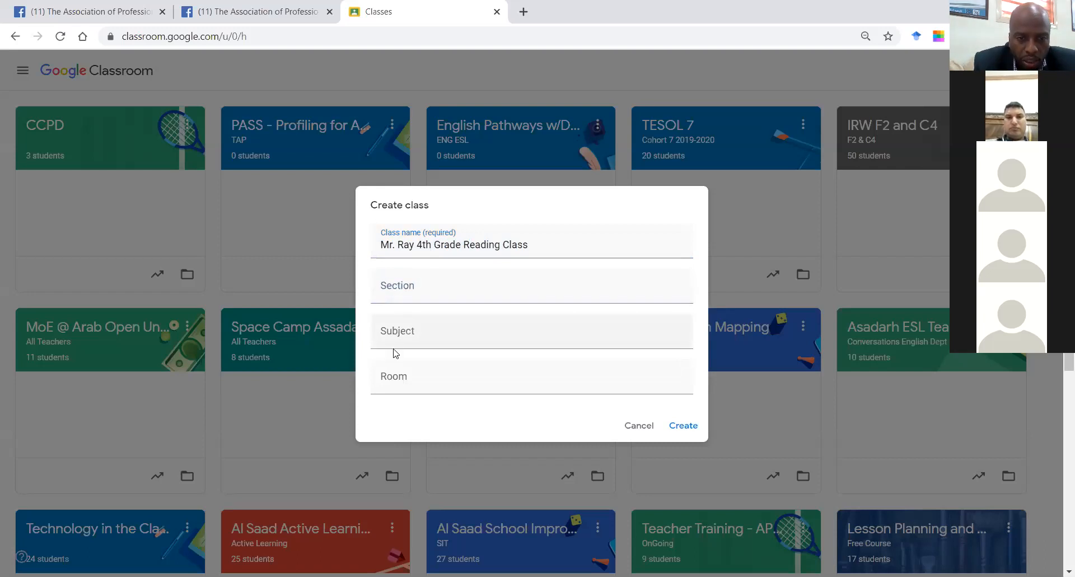
pyautogui.click(393, 342)
pyautogui.write('Reading')
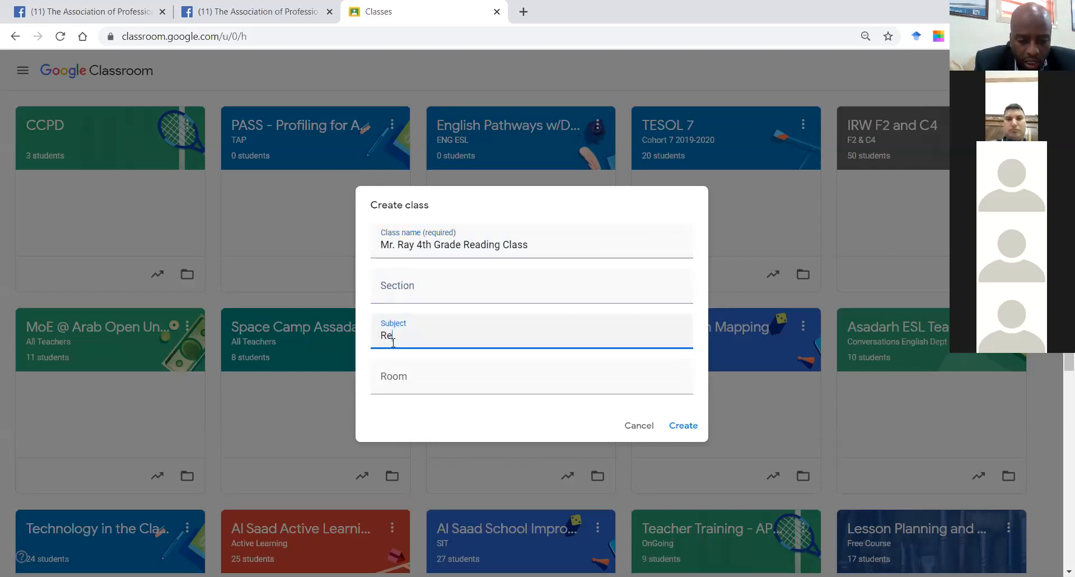
pyautogui.click(398, 377)
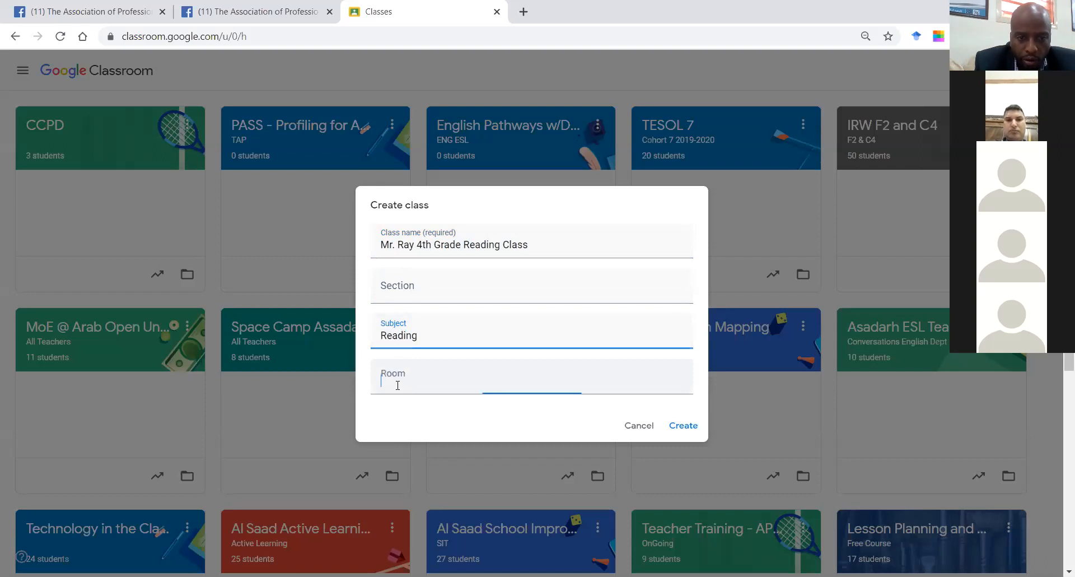
pyautogui.write('200')
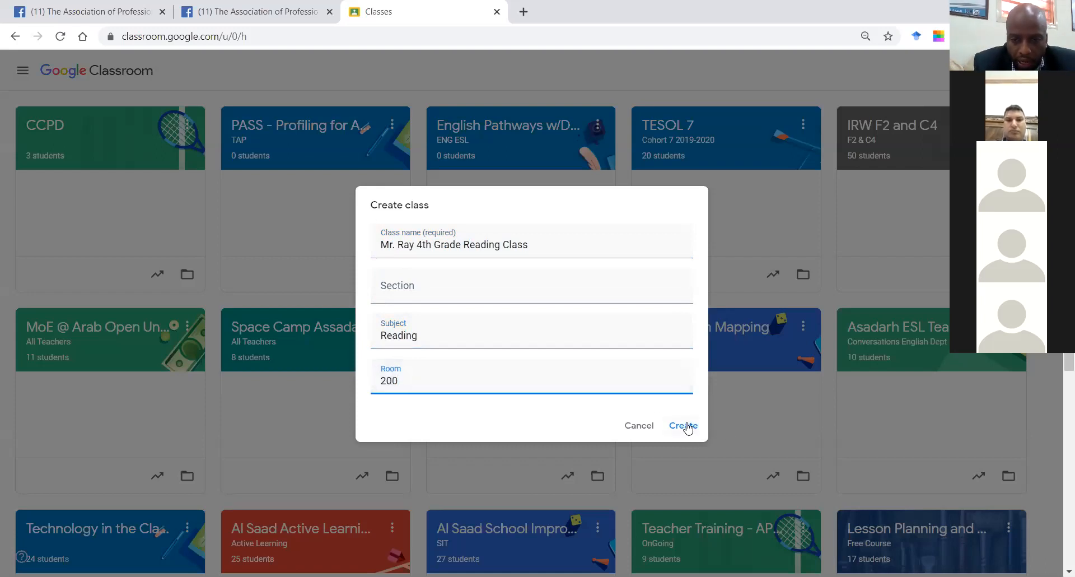
pyautogui.click(686, 426)
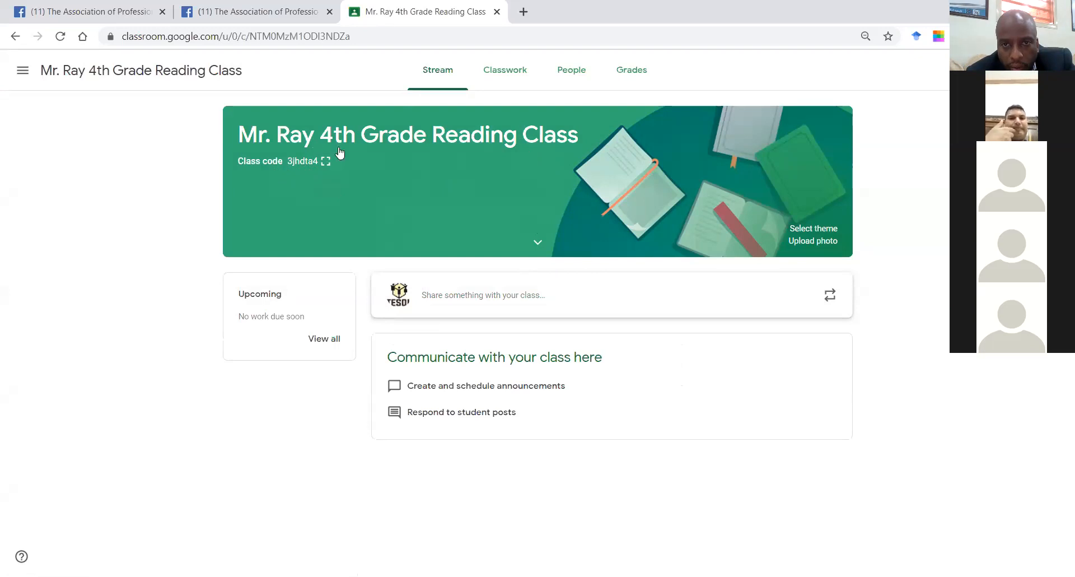
# - Look at the class's teacher and student lists and view each group's invitation form without inviting anyone
pyautogui.click(567, 73)
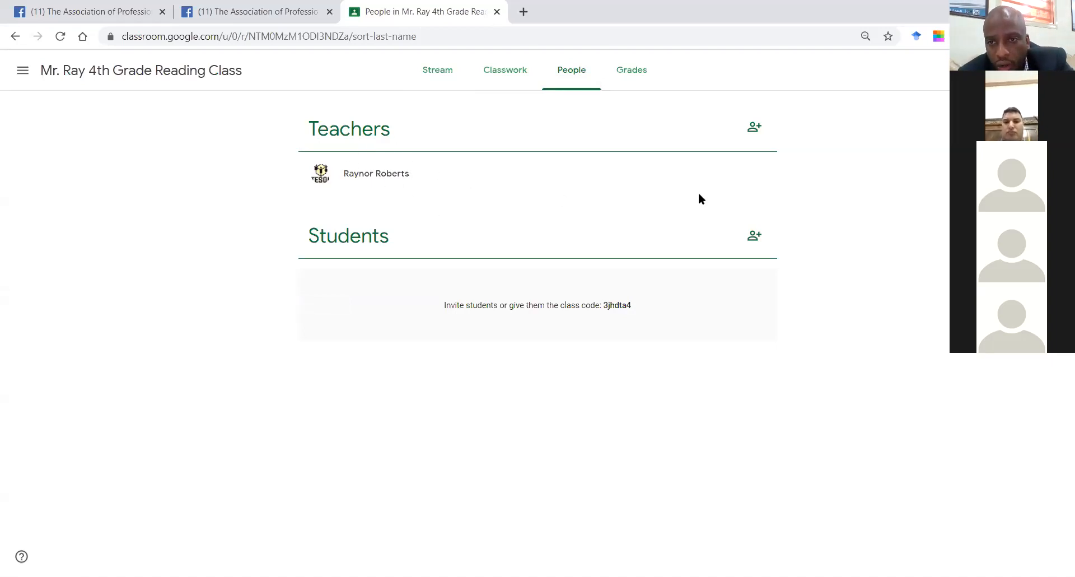
pyautogui.click(751, 140)
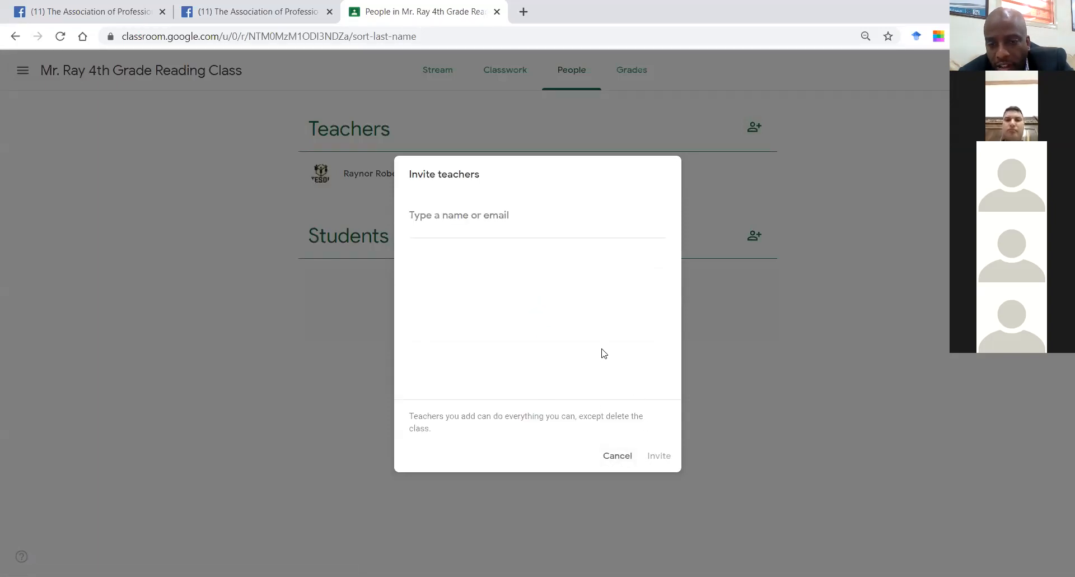
pyautogui.click(616, 460)
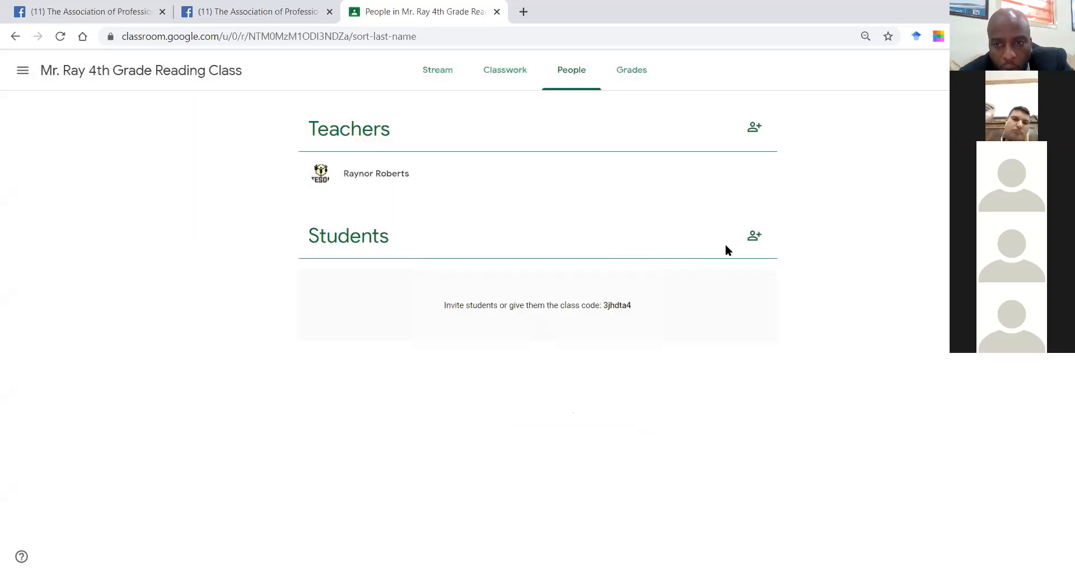
pyautogui.click(753, 235)
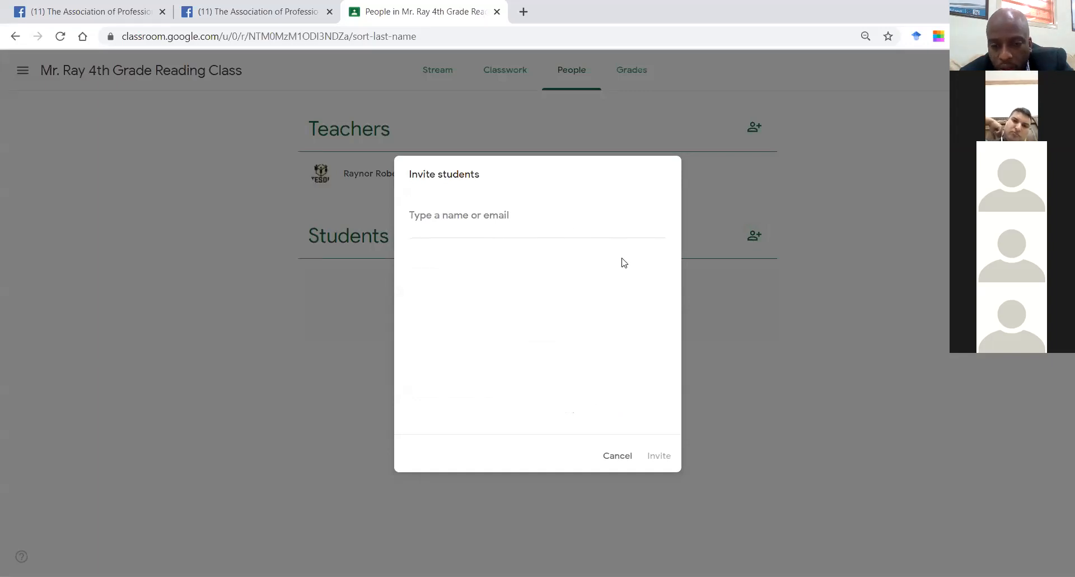
pyautogui.click(615, 456)
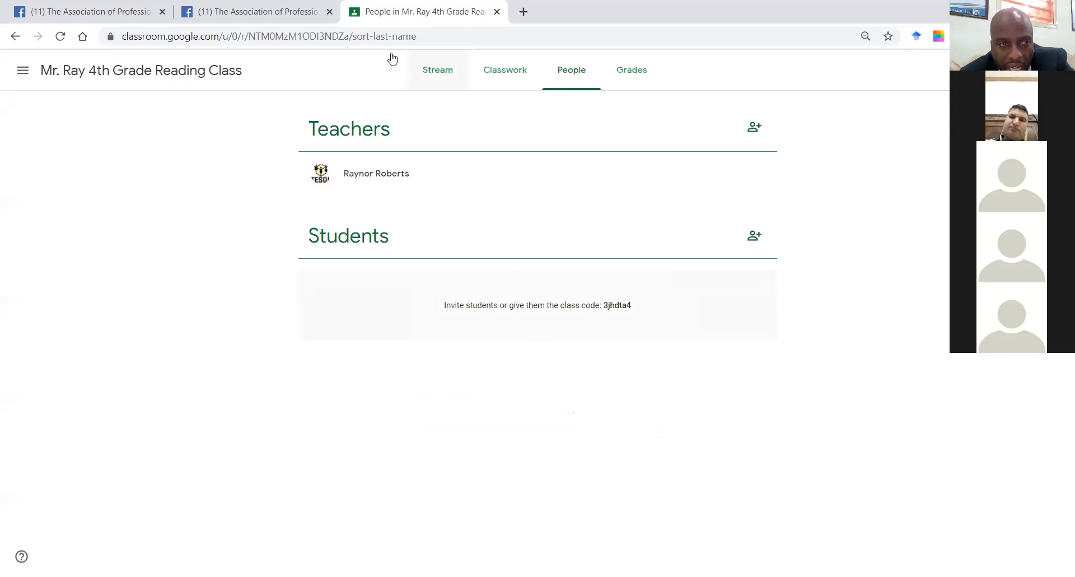
# - View the new class's stream, then return to the class list and look at the form for joining a class by code, cancelling it
pyautogui.click(436, 79)
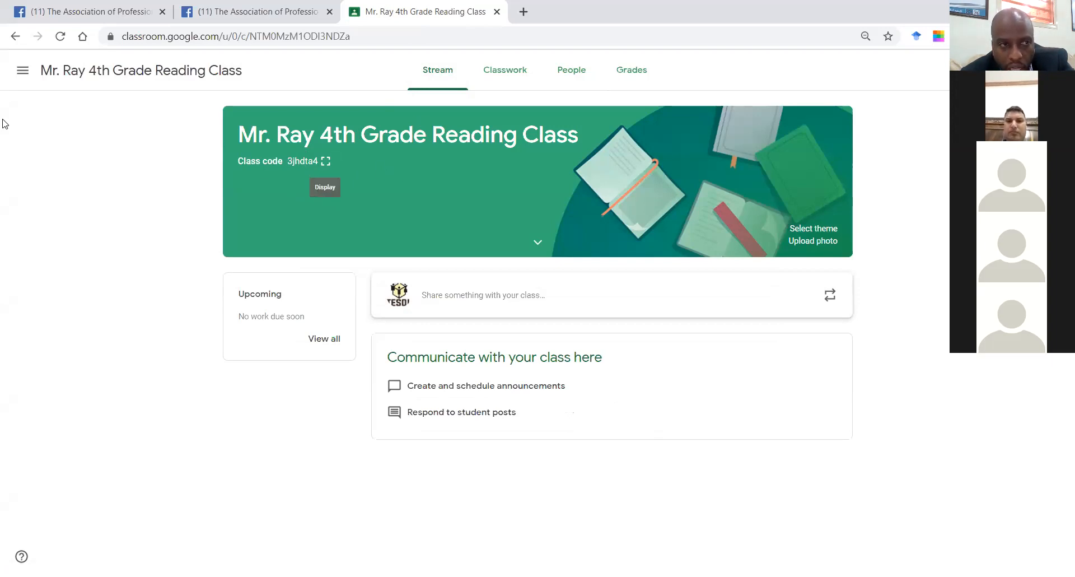
pyautogui.click(23, 70)
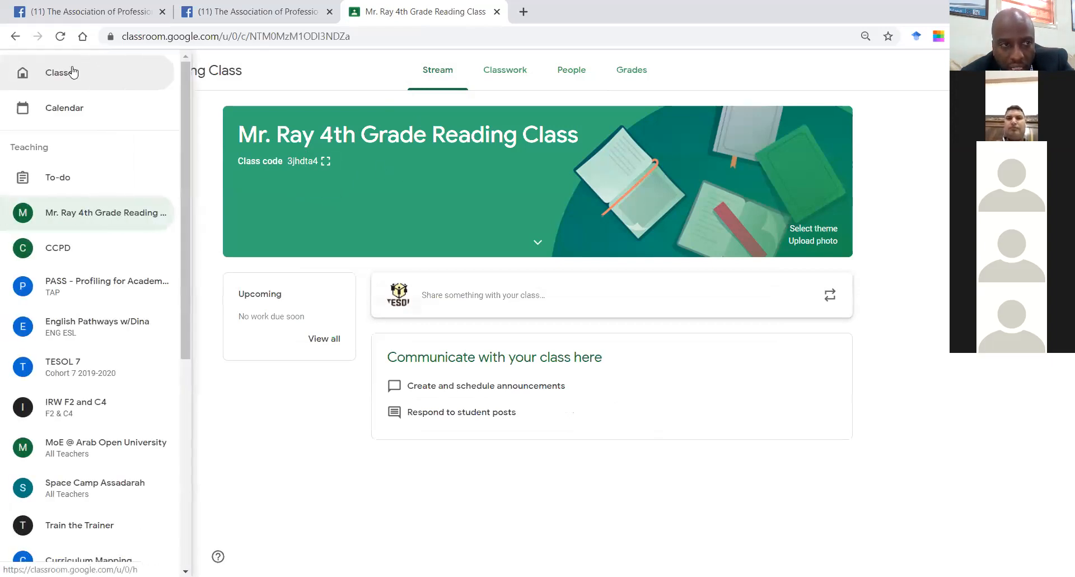
pyautogui.click(72, 70)
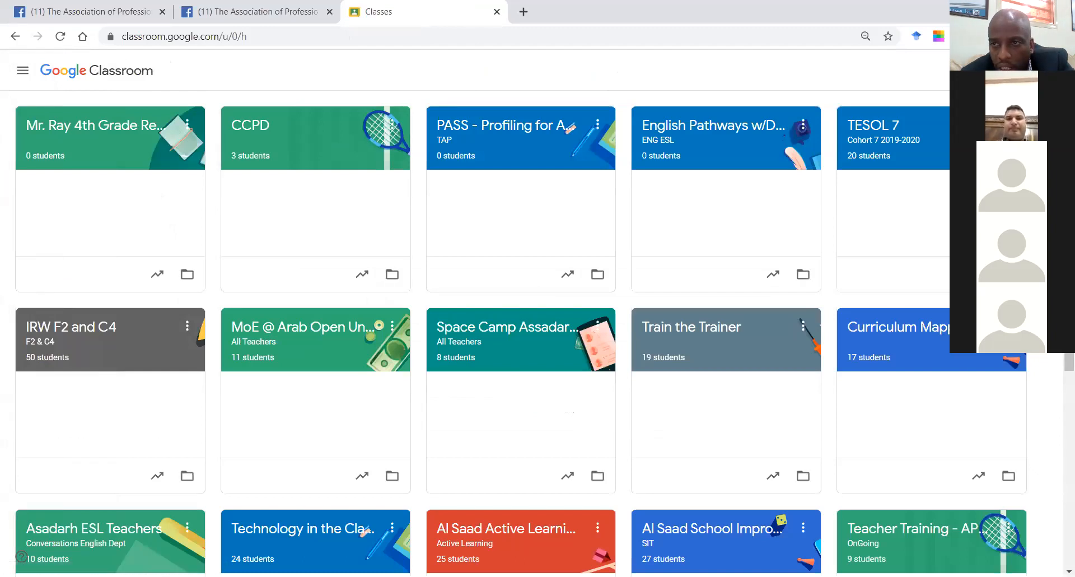
pyautogui.click(974, 70)
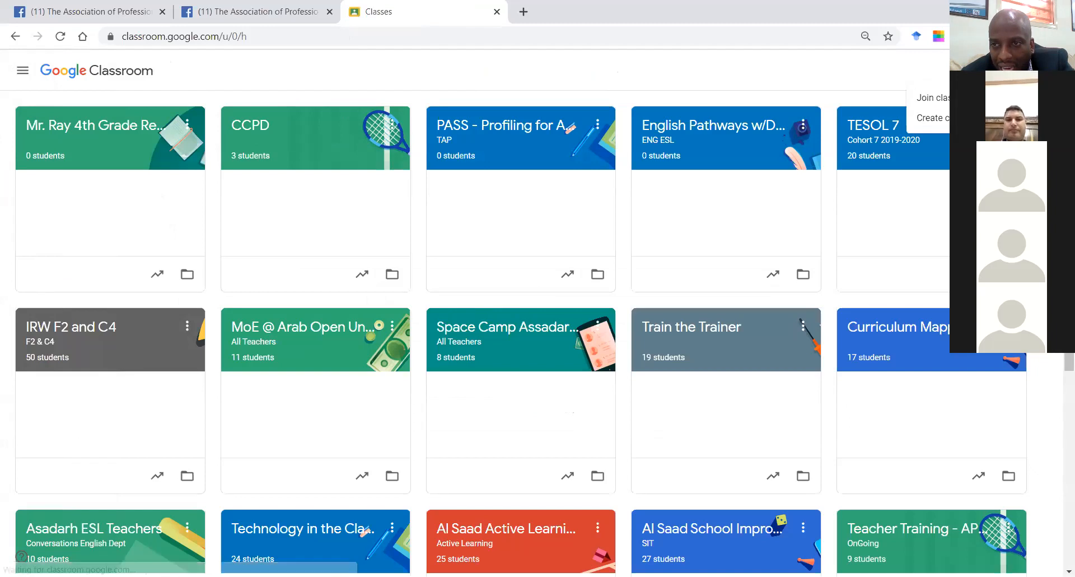
pyautogui.click(945, 98)
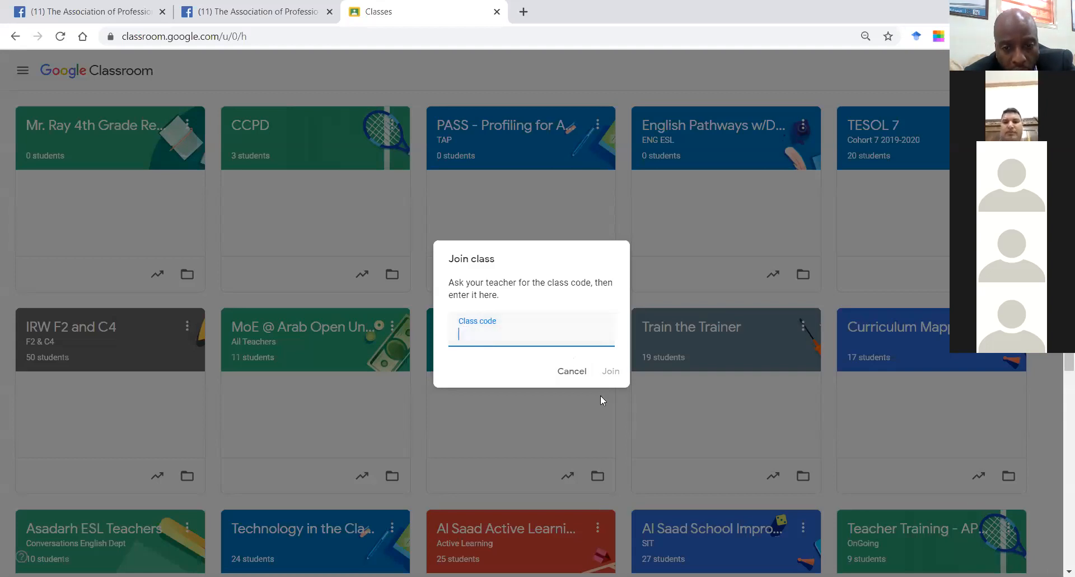
pyautogui.click(573, 371)
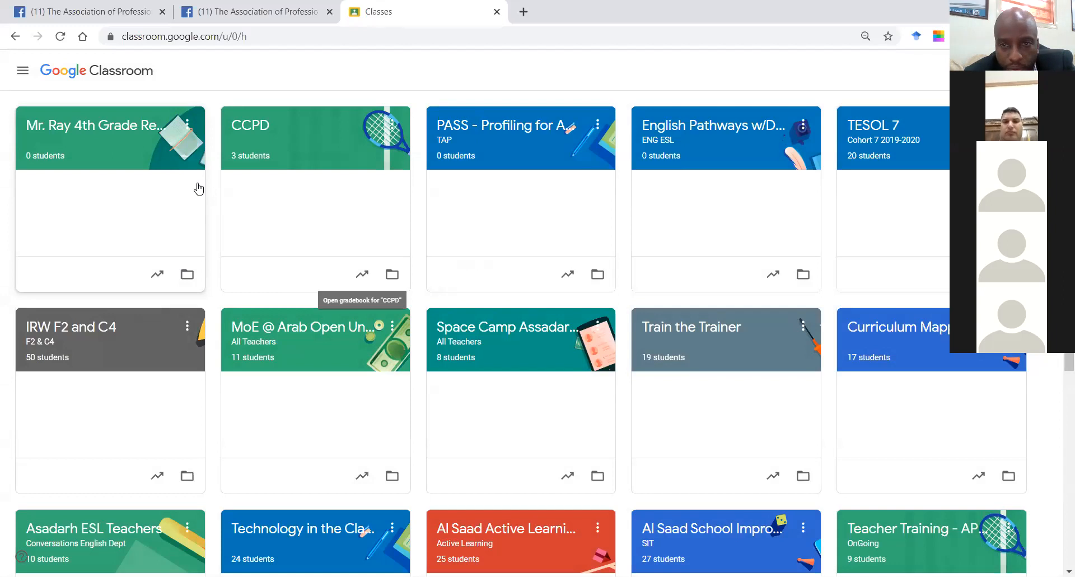
# - Open the classwork of the 4th Grade Reading Class and start creating an assignment
pyautogui.click(137, 134)
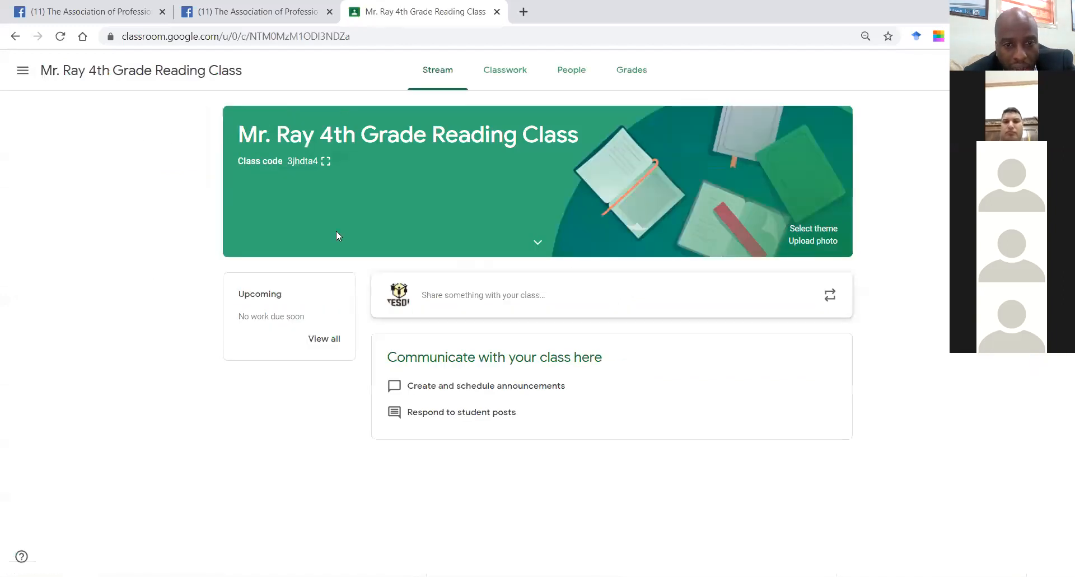
pyautogui.click(513, 81)
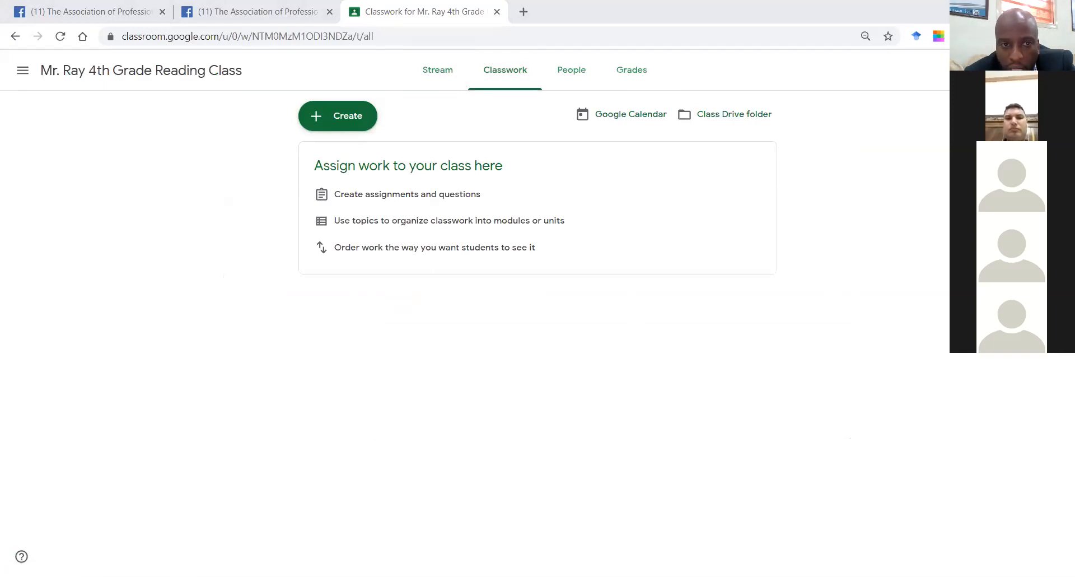
pyautogui.click(349, 112)
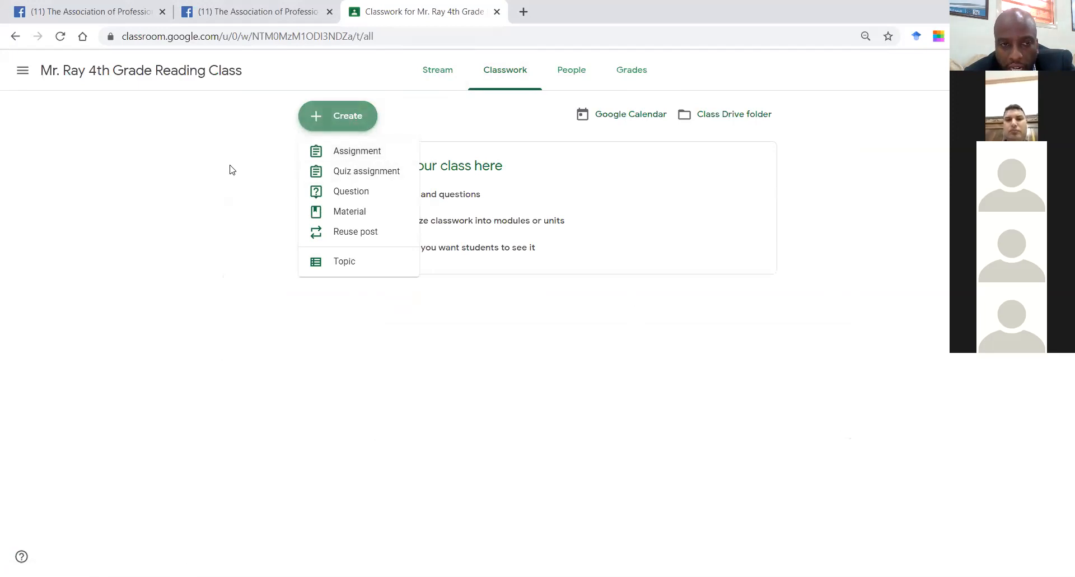
pyautogui.click(366, 112)
pyautogui.click(366, 112)
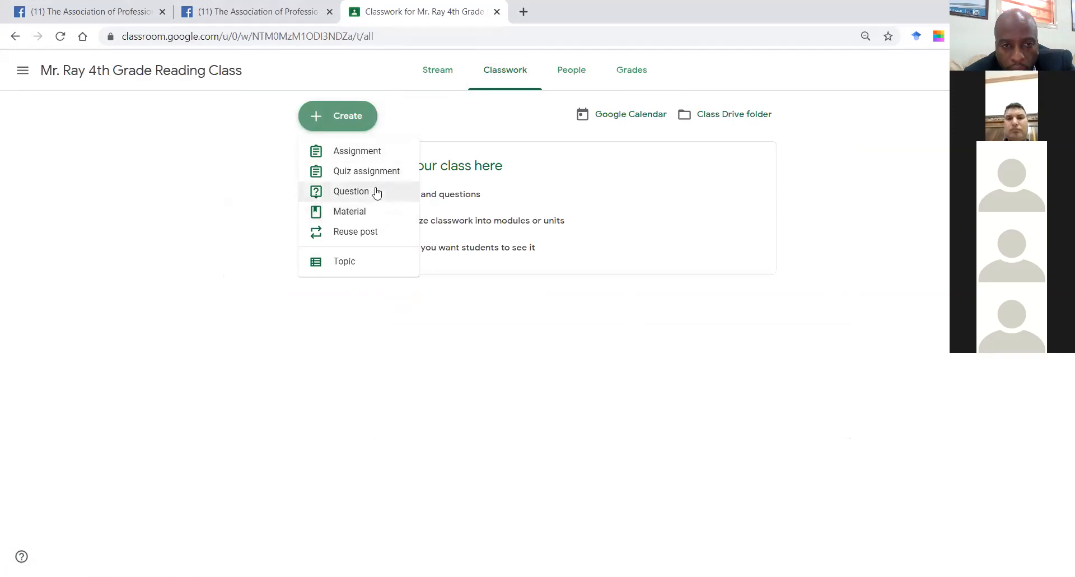
pyautogui.click(365, 156)
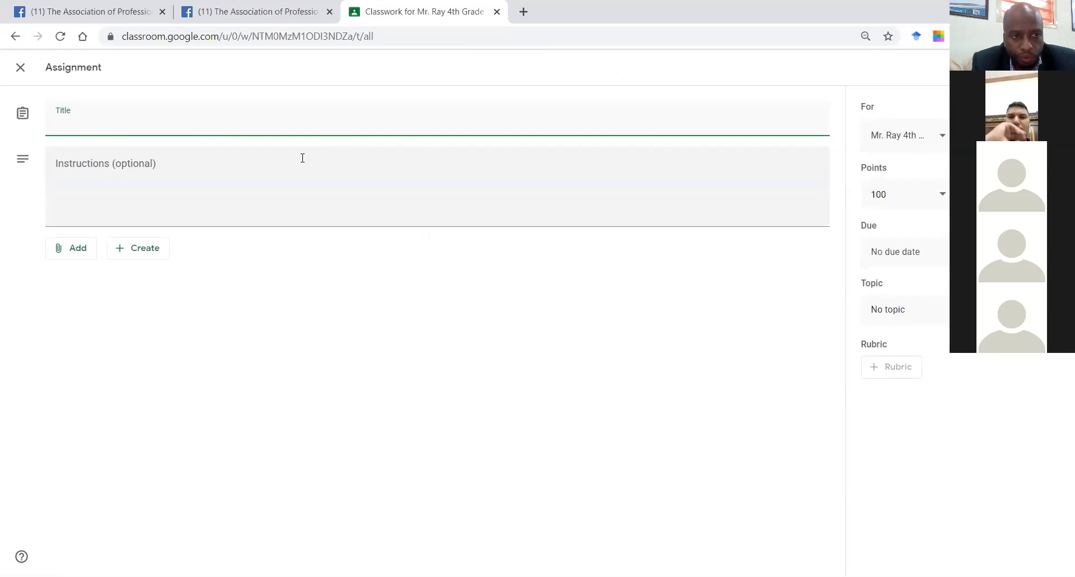
pyautogui.write('C')
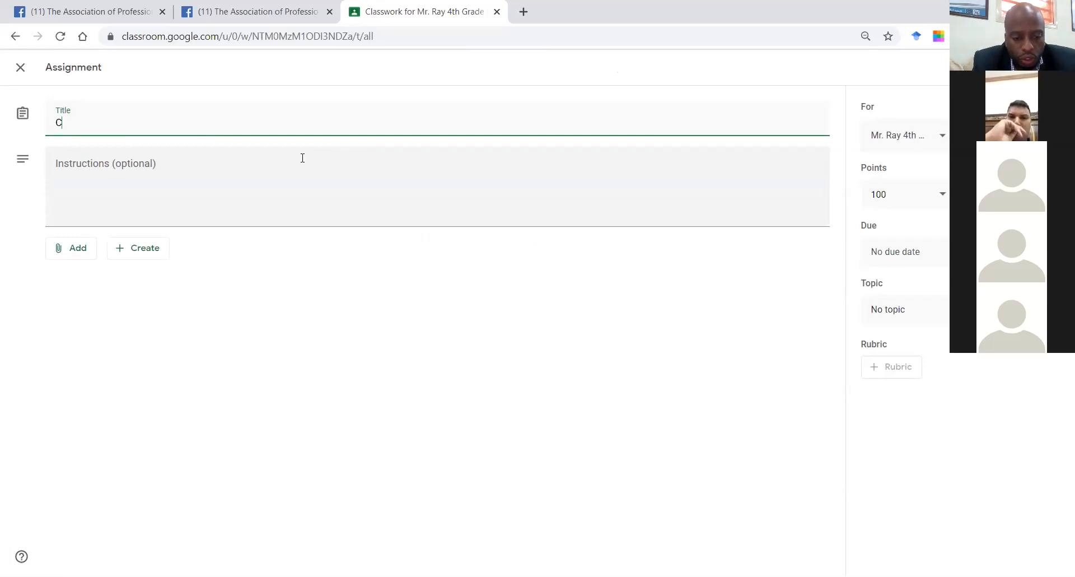
pyautogui.write('ircle ')
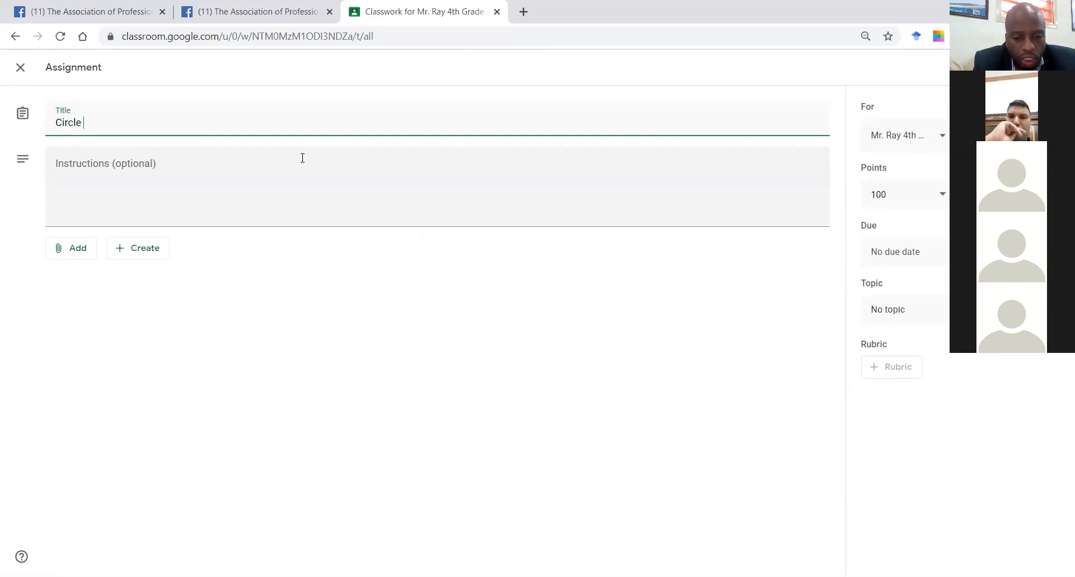
pyautogui.write('the su')
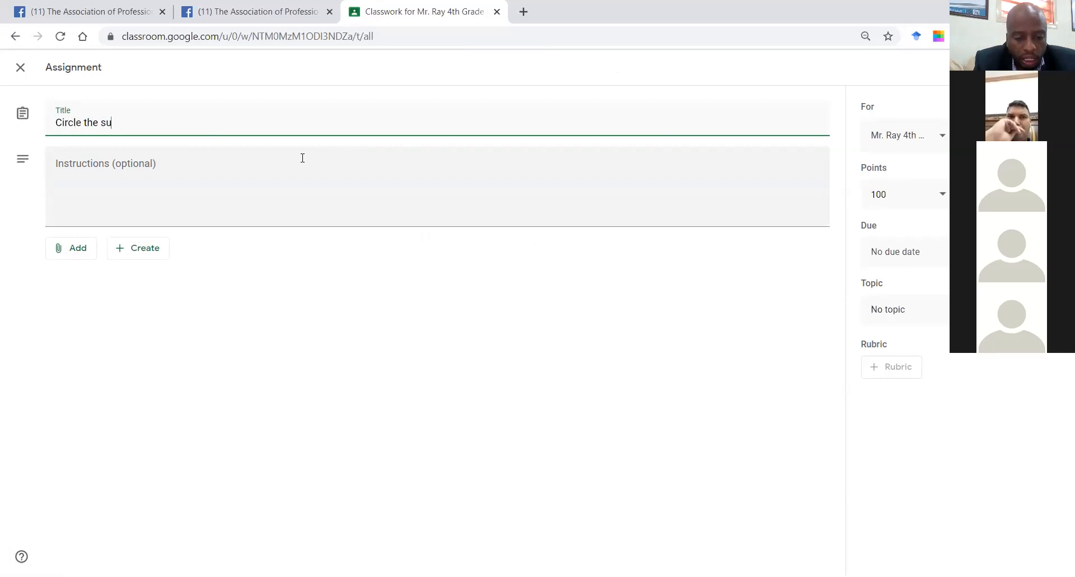
pyautogui.write('bject in')
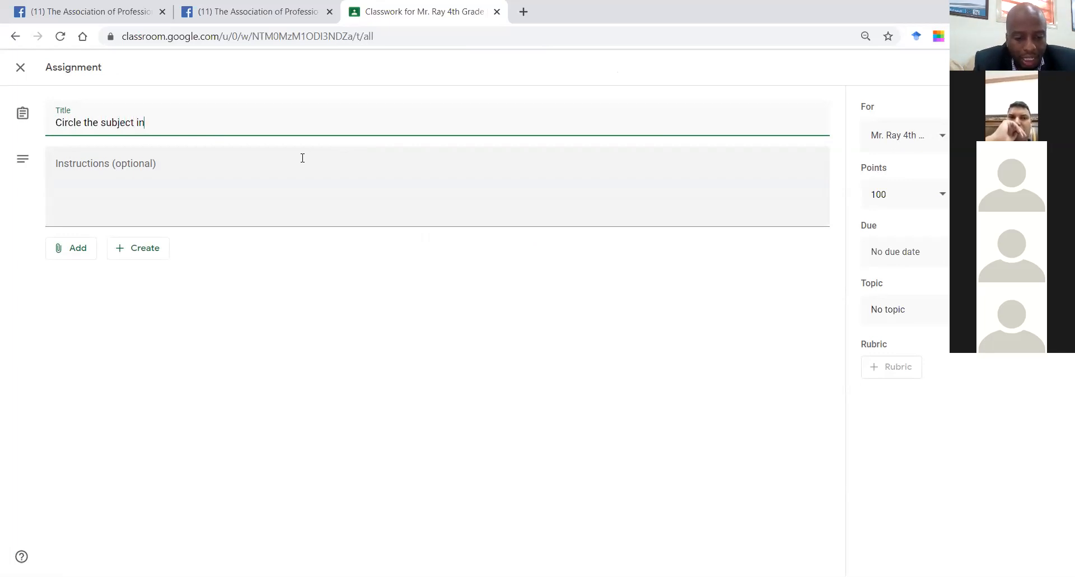
pyautogui.write(' each')
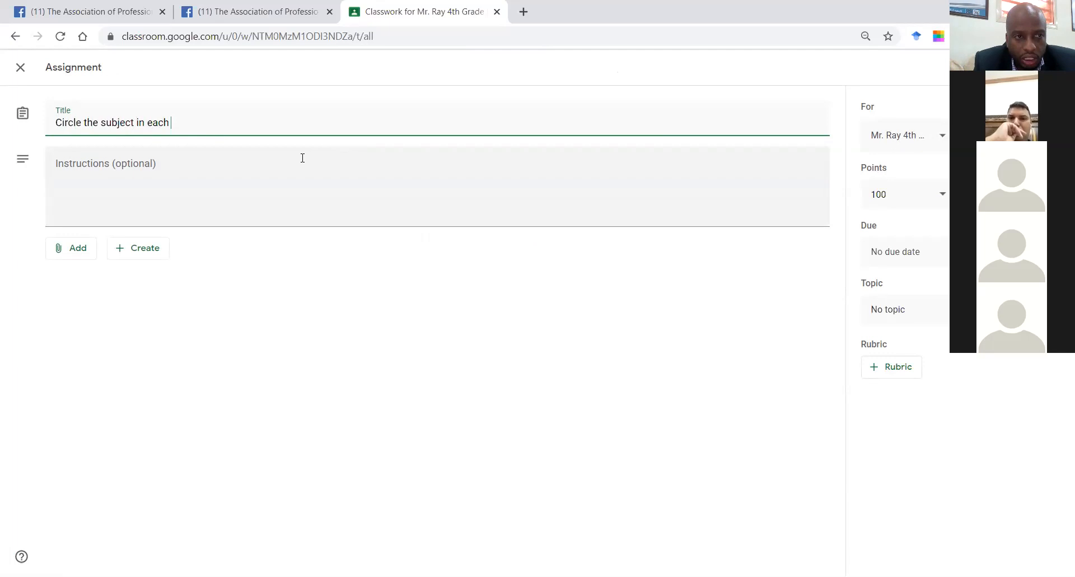
pyautogui.press('BackSpace')
pyautogui.press('BackSpace')
pyautogui.press('BackSpace')
pyautogui.press('BackSpace')
pyautogui.press('BackSpace')
pyautogui.press('BackSpace')
pyautogui.press('BackSpace')
pyautogui.press('BackSpace')
pyautogui.press('BackSpace')
pyautogui.press('BackSpace')
pyautogui.press('BackSpace')
pyautogui.press('BackSpace')
pyautogui.press('BackSpace')
pyautogui.press('BackSpace')
pyautogui.press('BackSpace')
pyautogui.press('BackSpace')
pyautogui.press('BackSpace')
pyautogui.press('BackSpace')
pyautogui.press('BackSpace')
pyautogui.press('BackSpace')
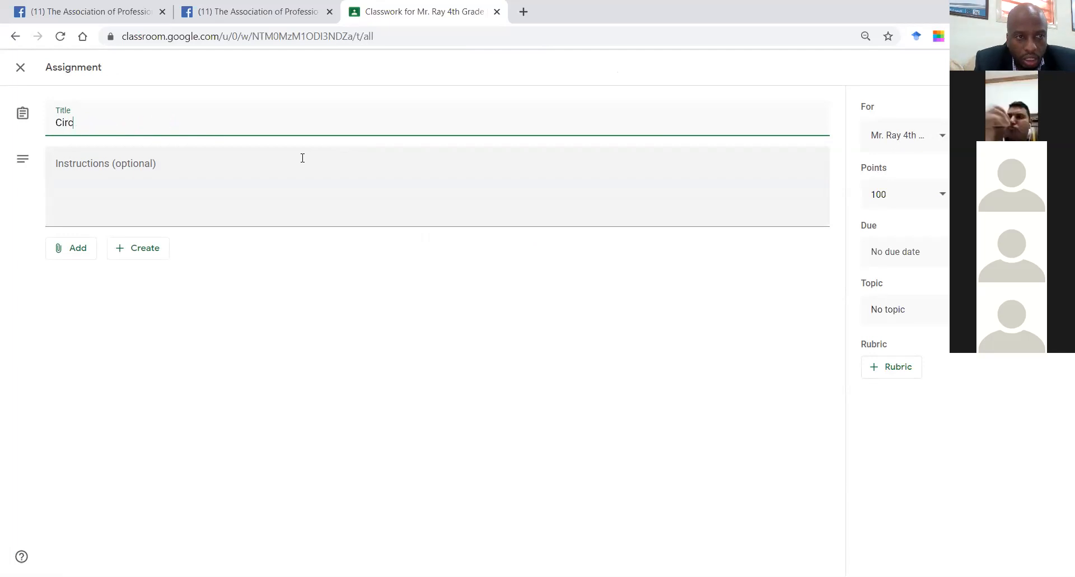
# - Title the assignment "Subjects and Verbs"
pyautogui.write('Subbjects')
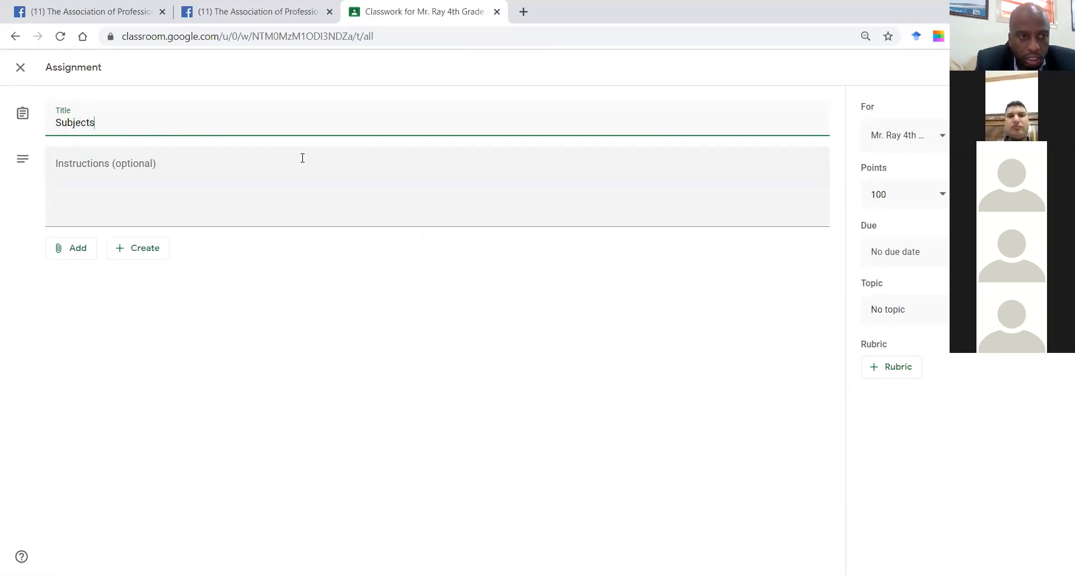
pyautogui.write(' a')
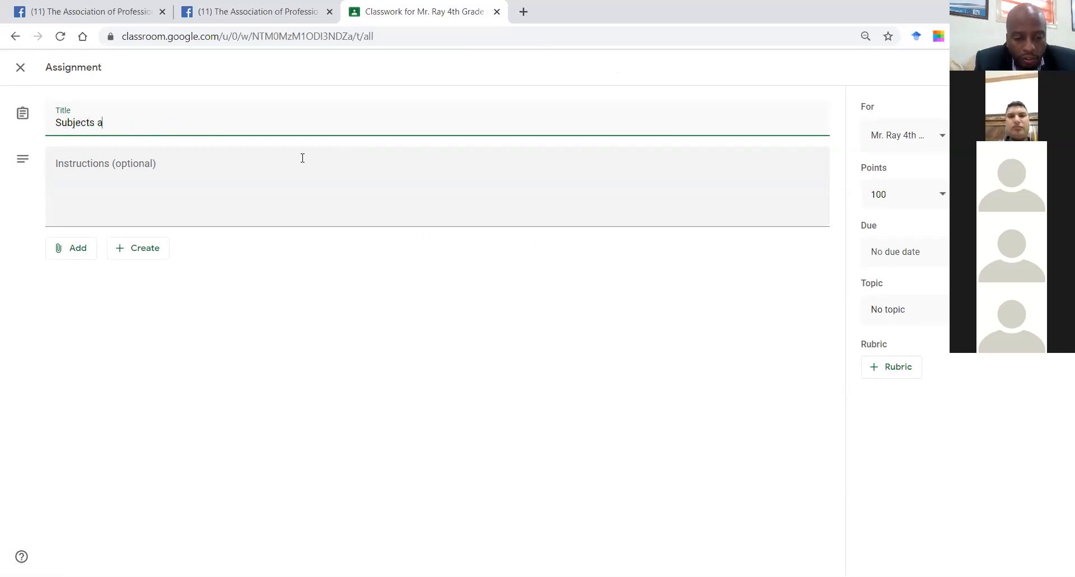
pyautogui.write('nd Verbs')
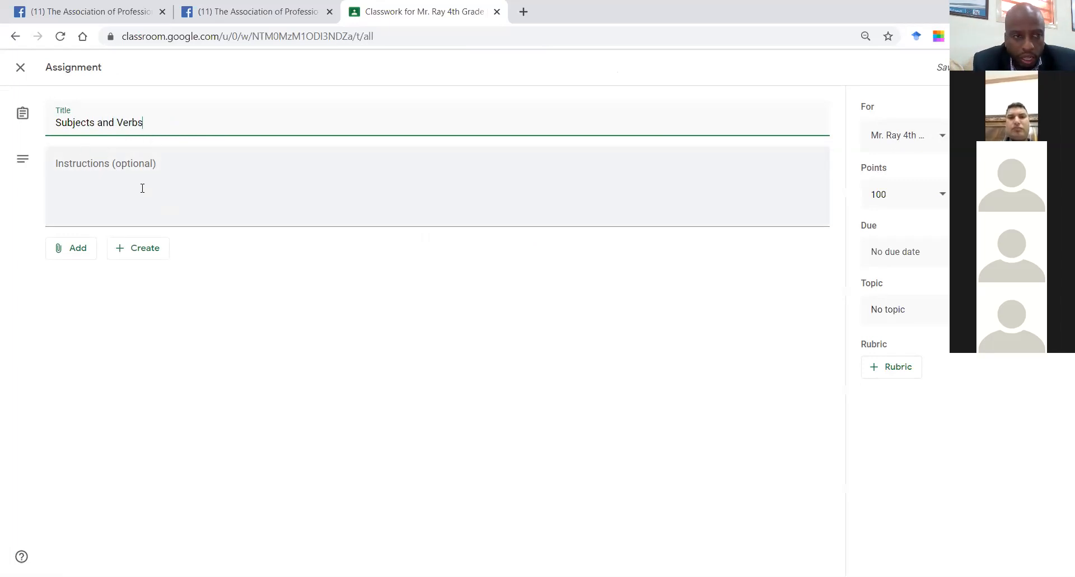
# - Enter the assignment instructions "In the following worksheet please underline the subject and circle the verb."
pyautogui.click(123, 170)
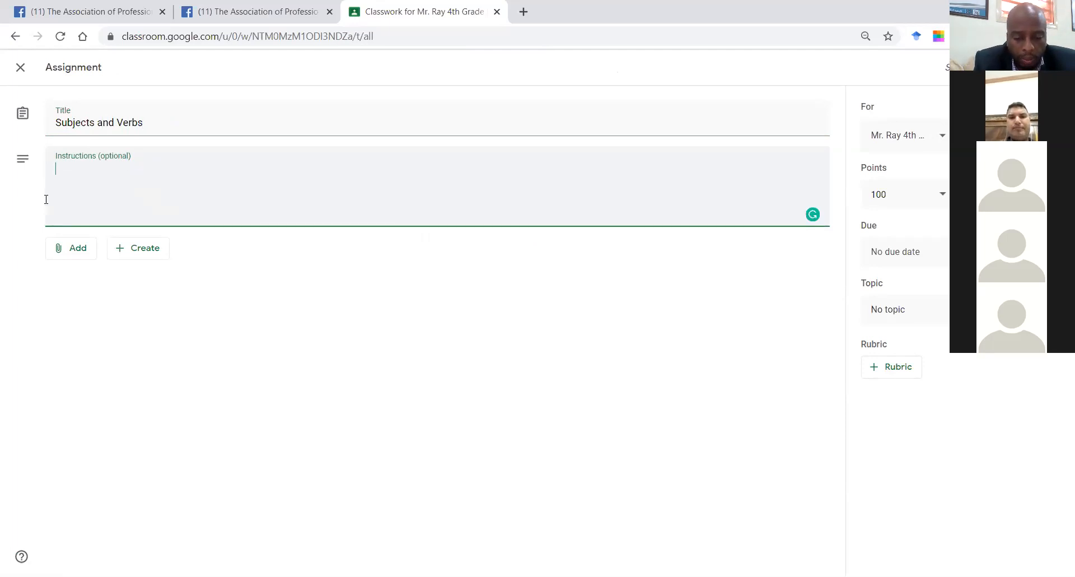
pyautogui.write('In the following ')
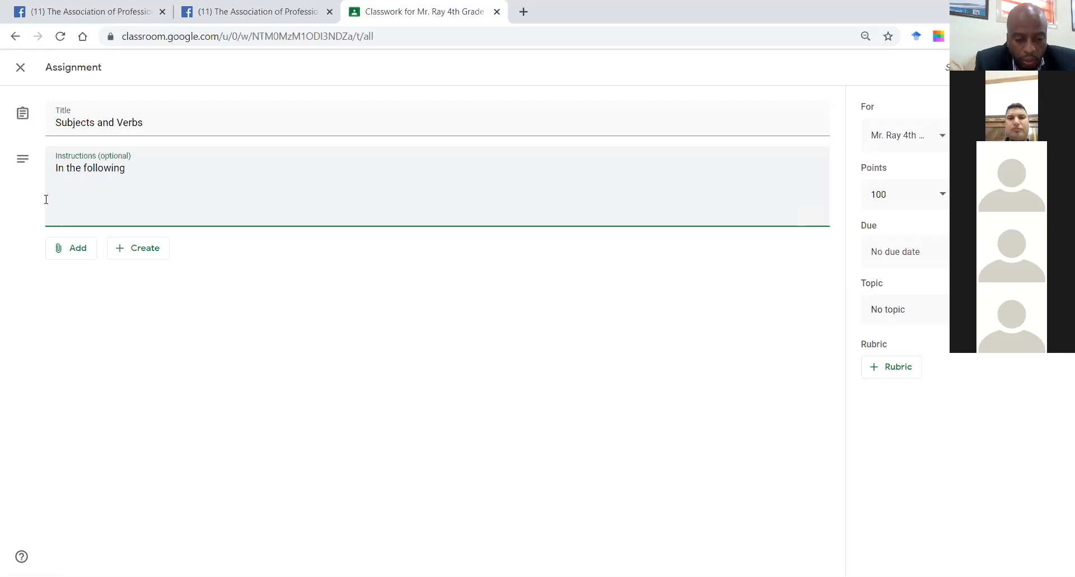
pyautogui.write('worksheet')
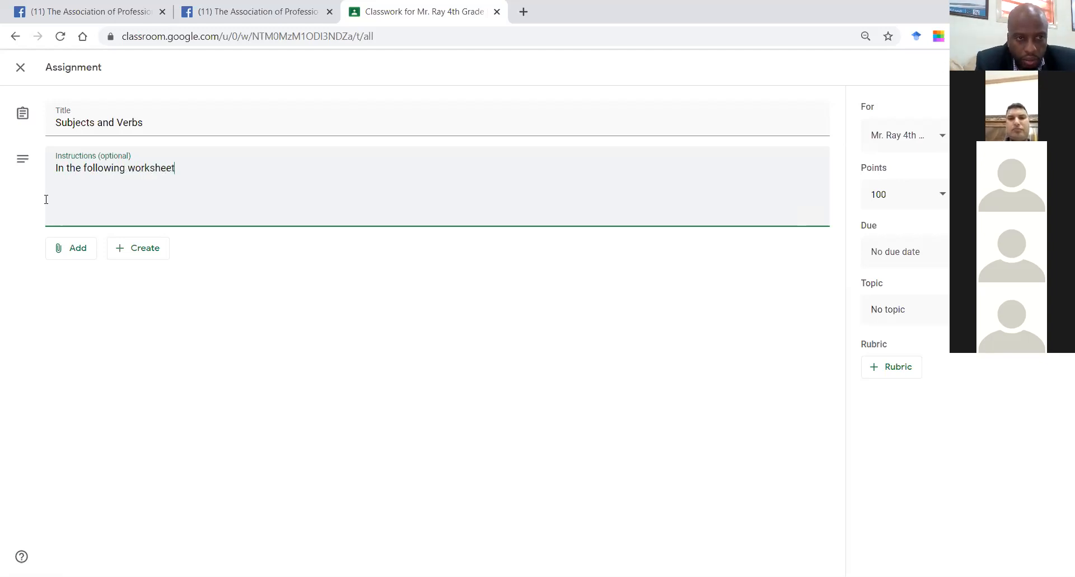
pyautogui.write(' please ')
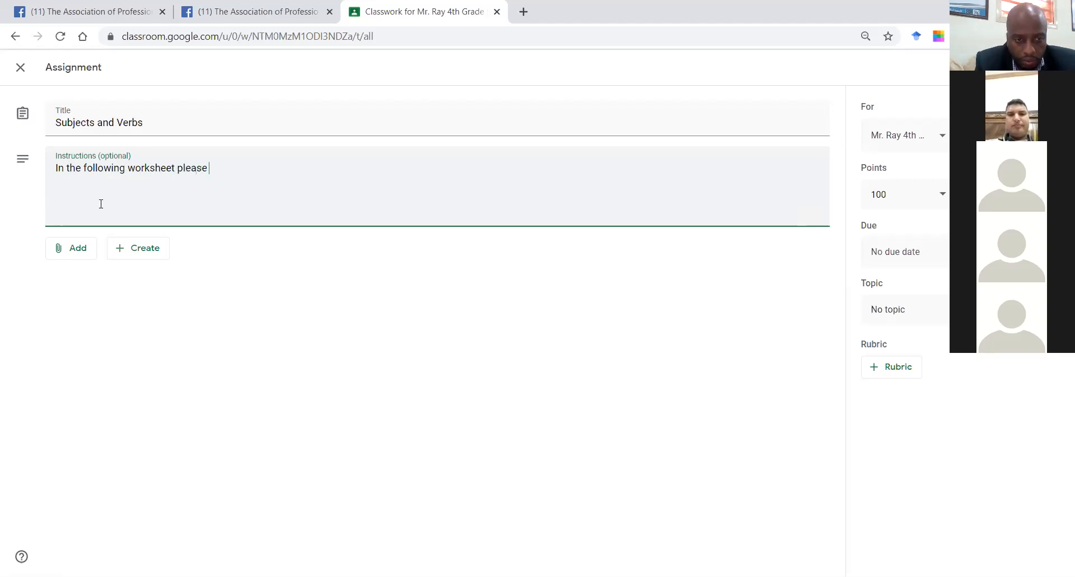
pyautogui.write('under')
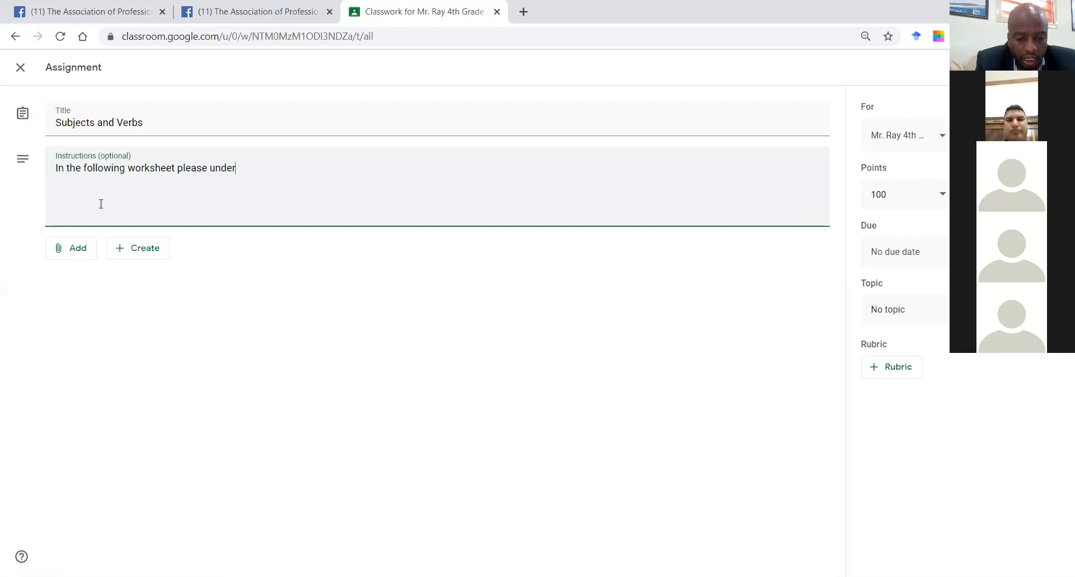
pyautogui.write('line the subject and circle the verb.')
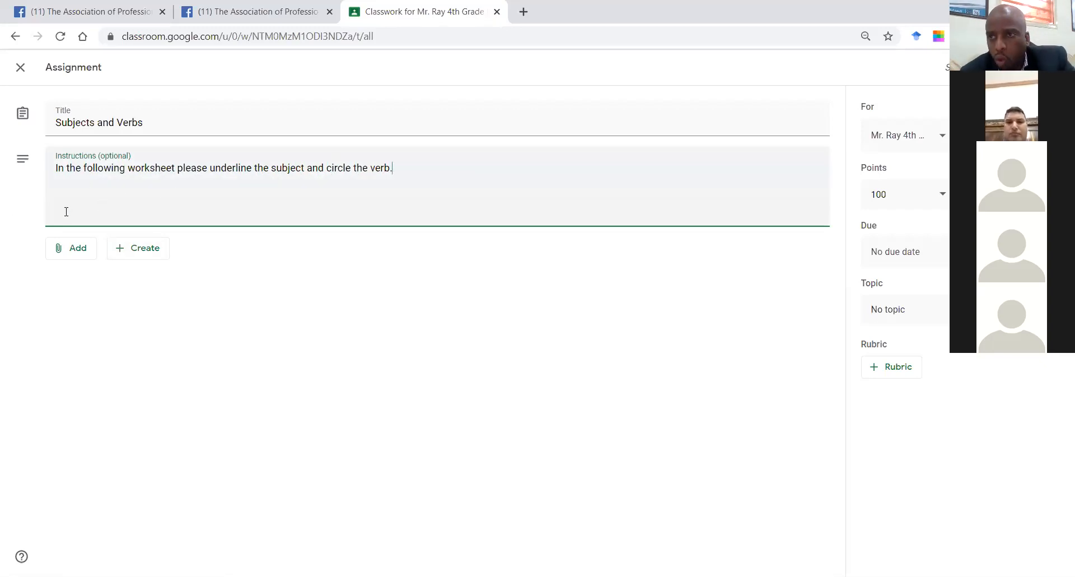
# - Attach the file "All product scripts.docx" from the device to the assignment
pyautogui.click(64, 250)
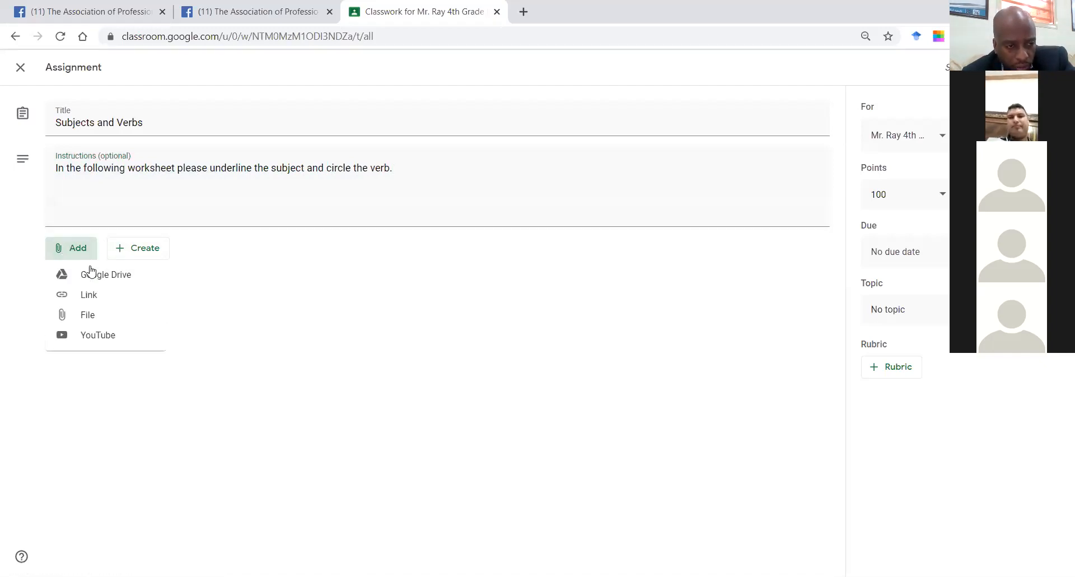
pyautogui.click(81, 319)
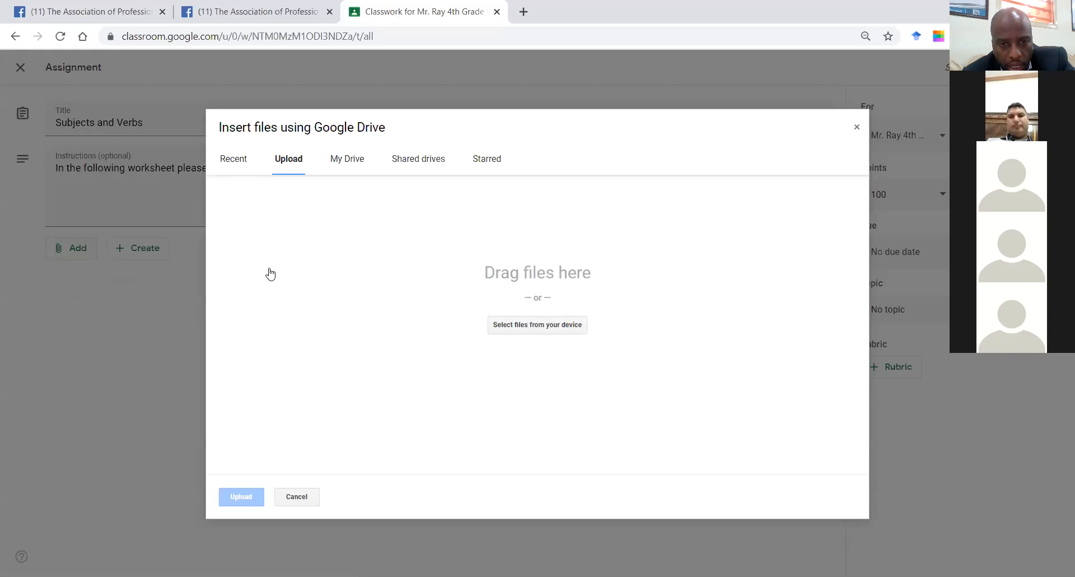
pyautogui.click(508, 324)
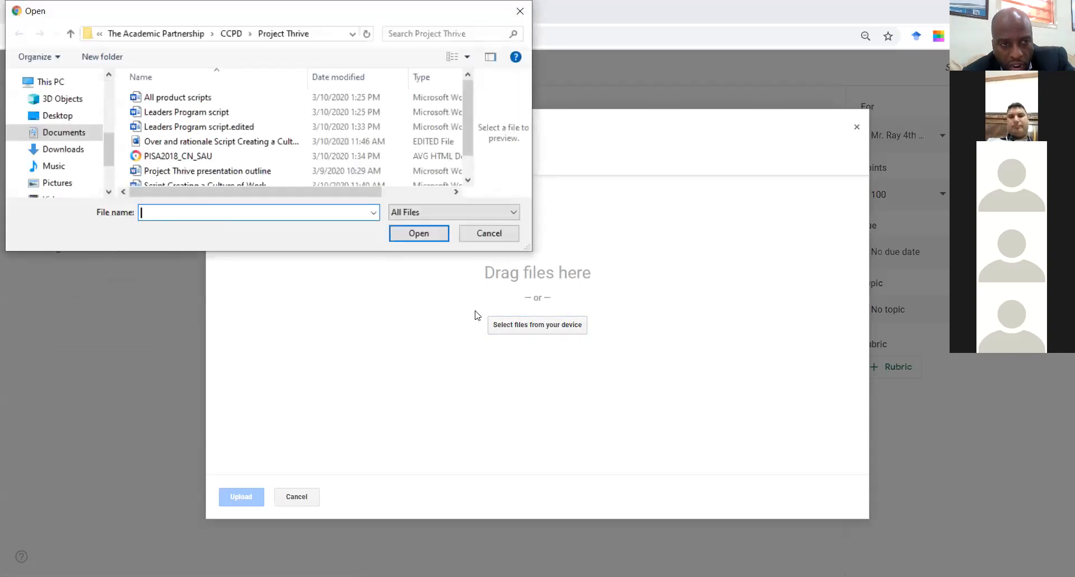
pyautogui.doubleClick(205, 103)
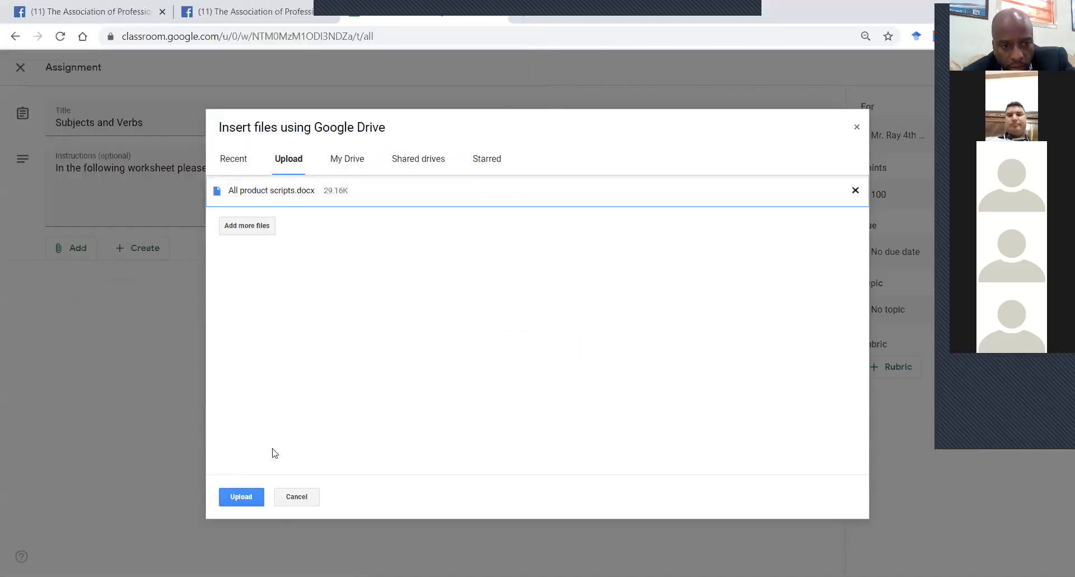
pyautogui.click(250, 501)
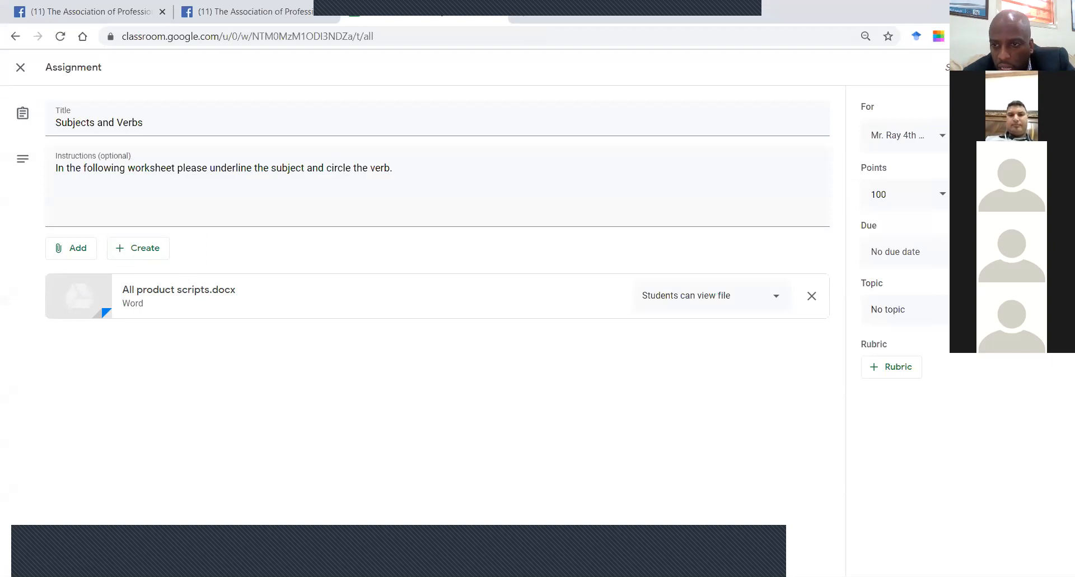
pyautogui.click(939, 196)
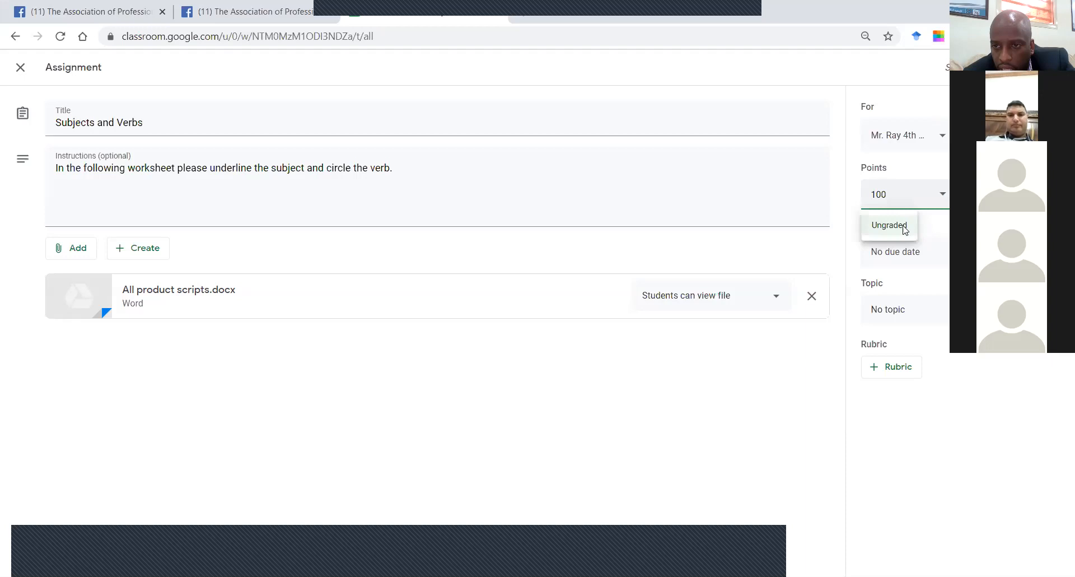
pyautogui.click(1002, 135)
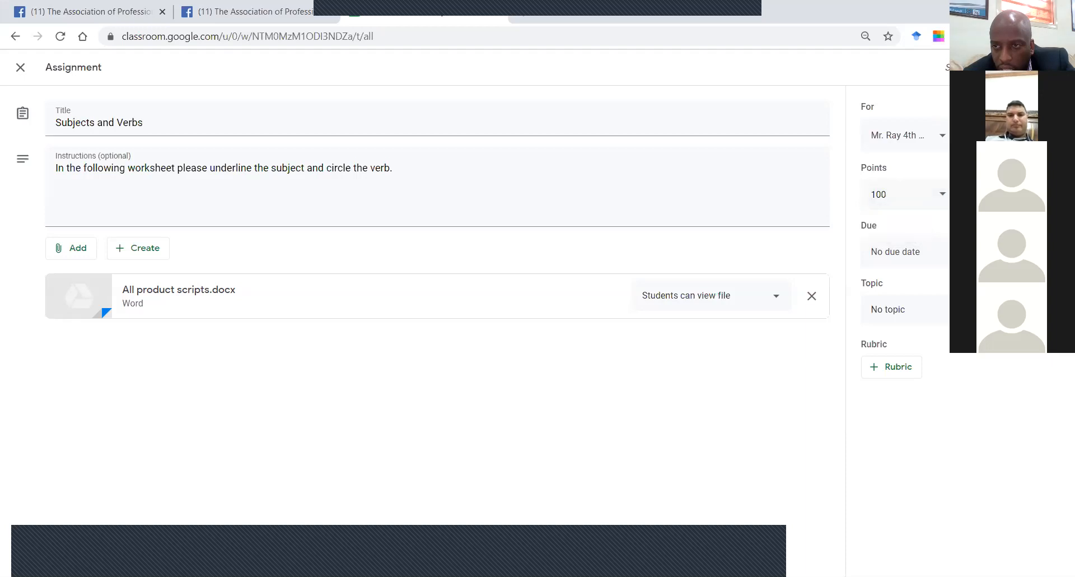
pyautogui.click(1003, 136)
# - Set the assignment's due date to Mar 18, 2020 and the due time to 08:00PM
pyautogui.click(1002, 252)
pyautogui.click(974, 300)
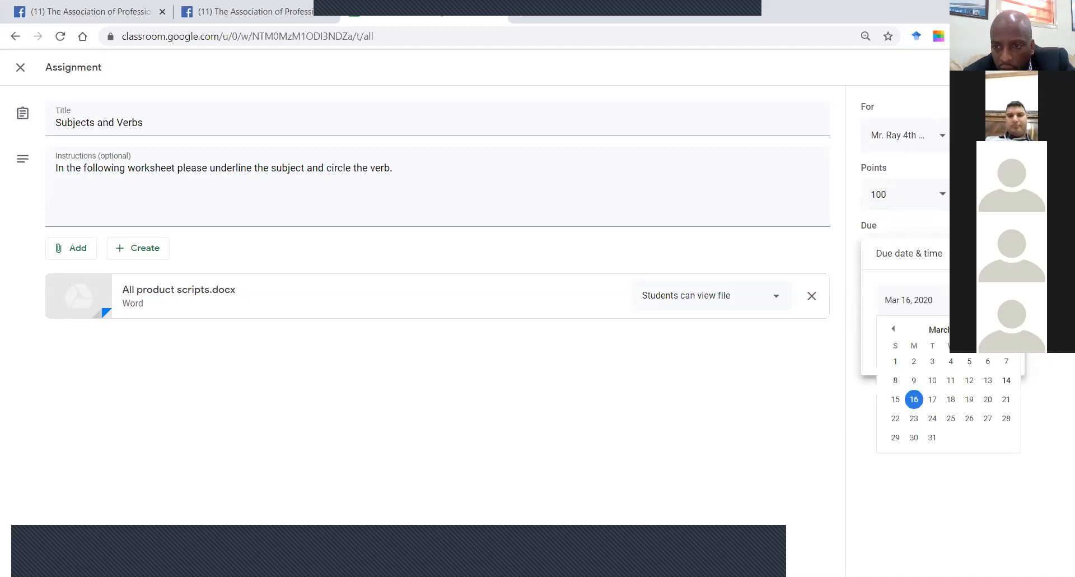
pyautogui.click(951, 399)
pyautogui.click(913, 342)
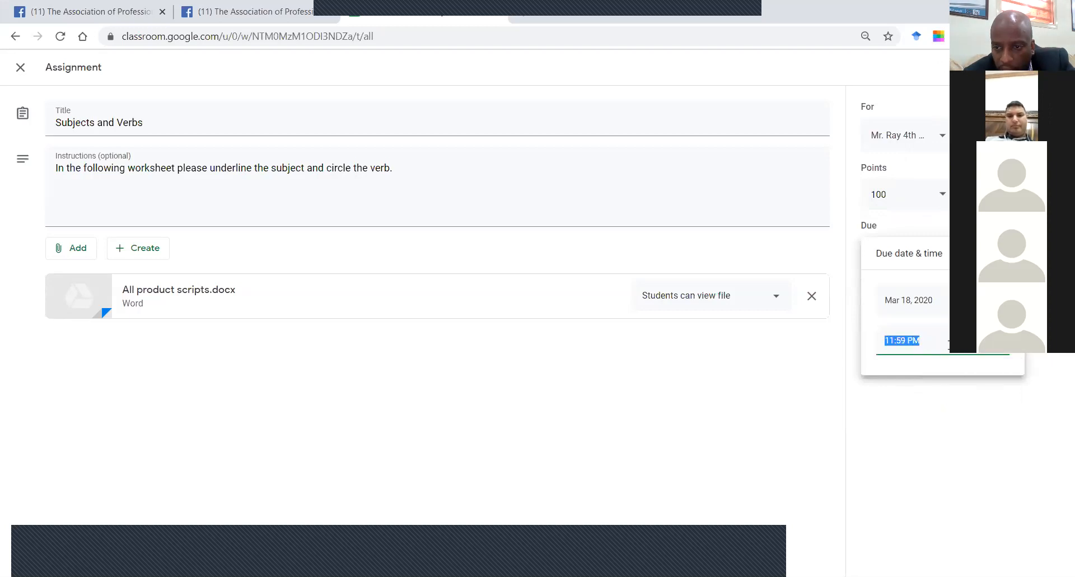
pyautogui.write('08')
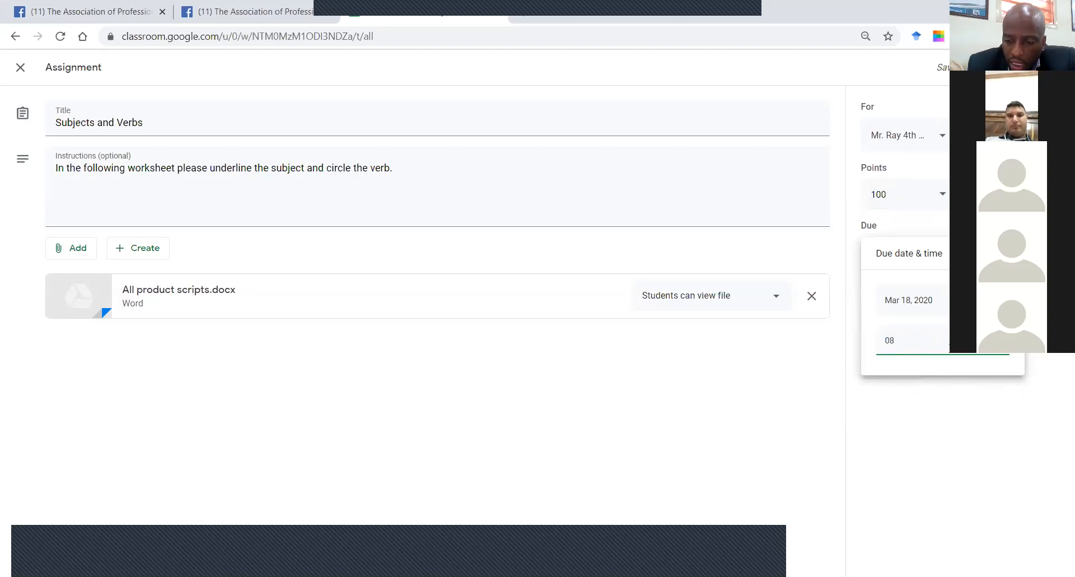
pyautogui.write(':00')
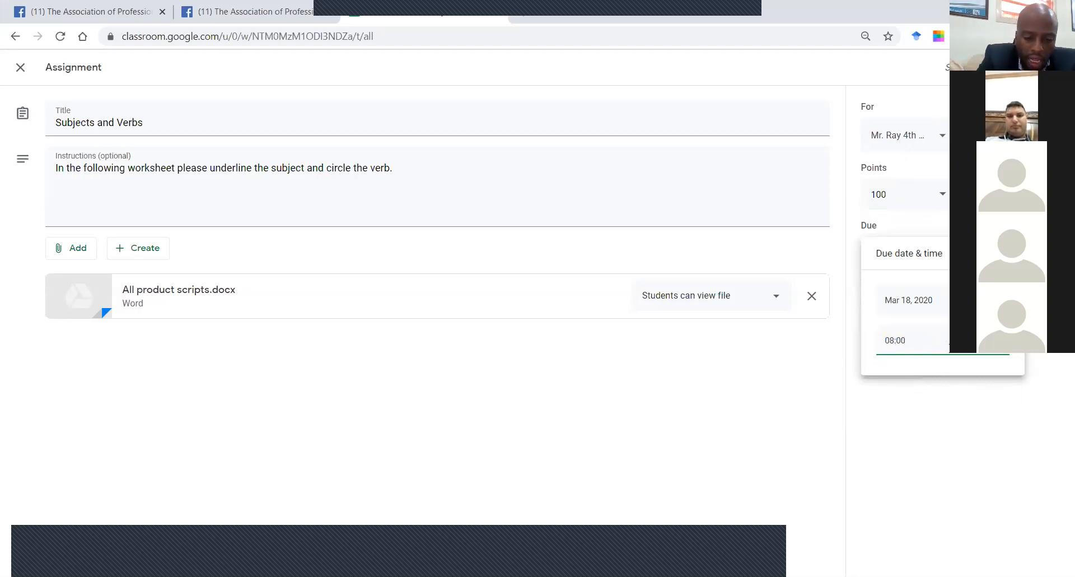
pyautogui.write('P')
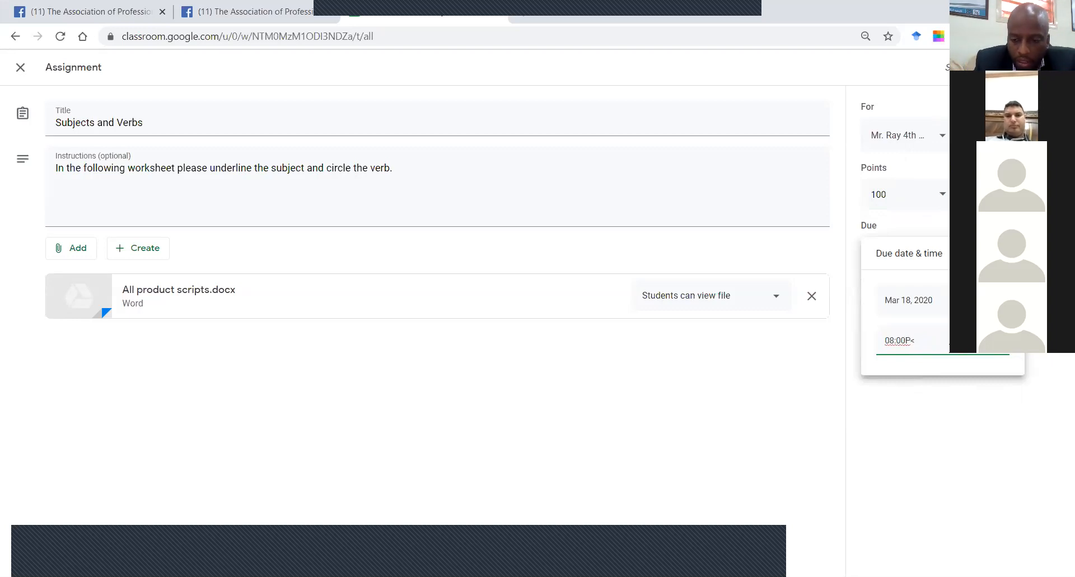
pyautogui.write('M')
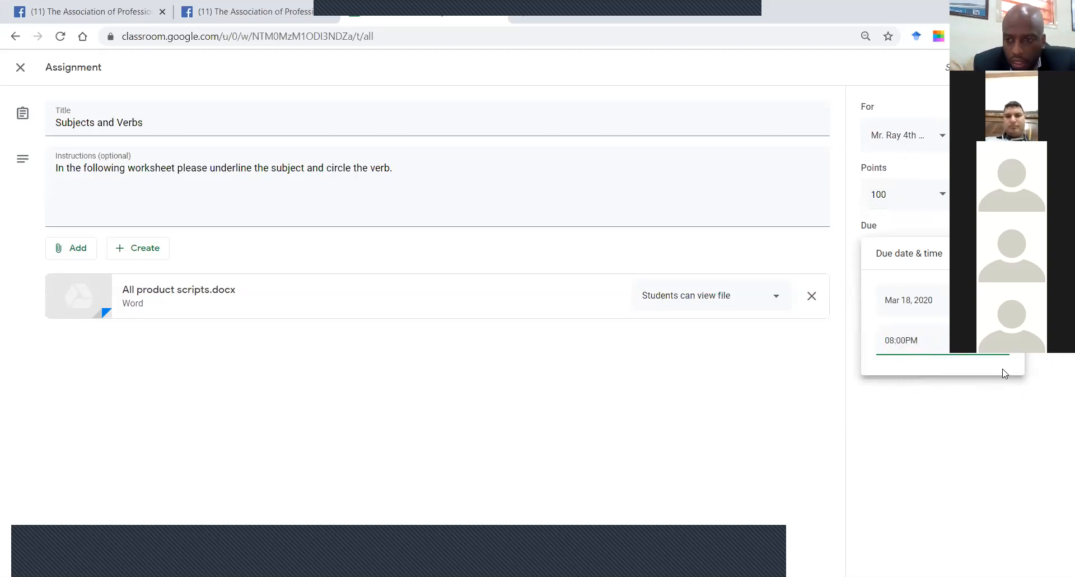
pyautogui.click(986, 404)
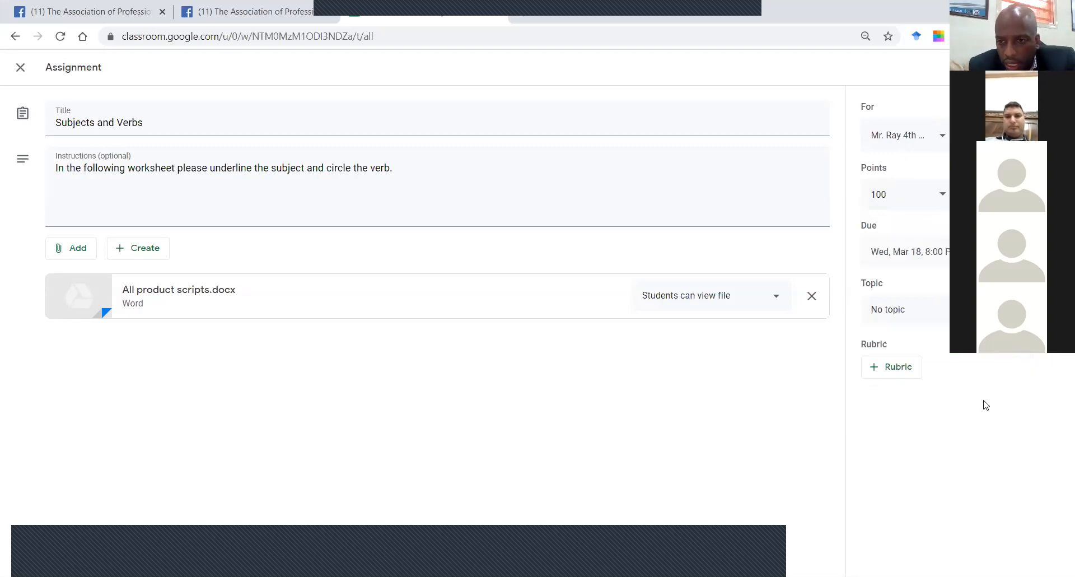
# - Create a new topic named "Week 9" for the assignment
pyautogui.click(940, 324)
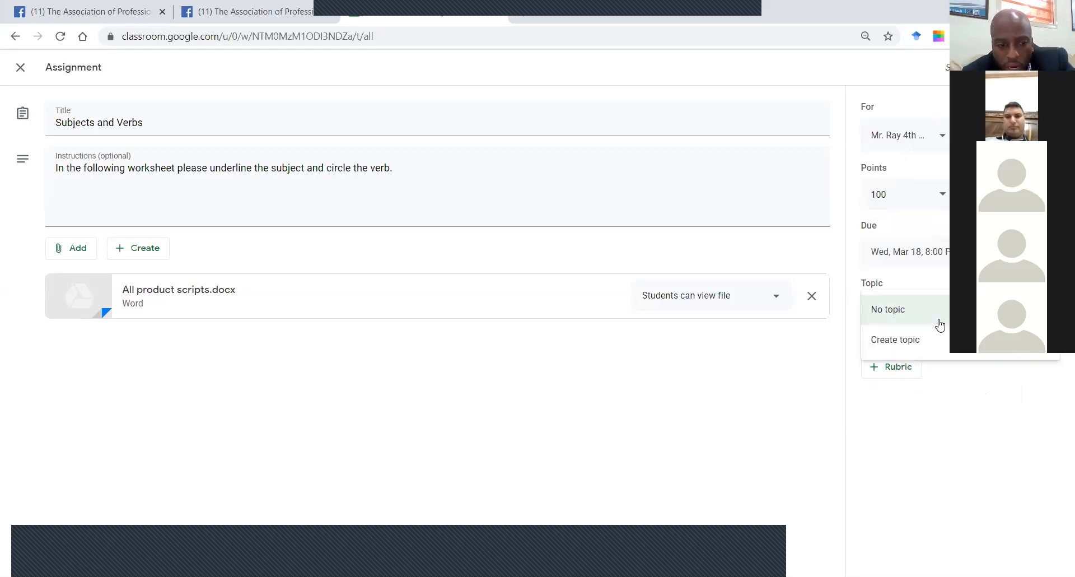
pyautogui.click(886, 345)
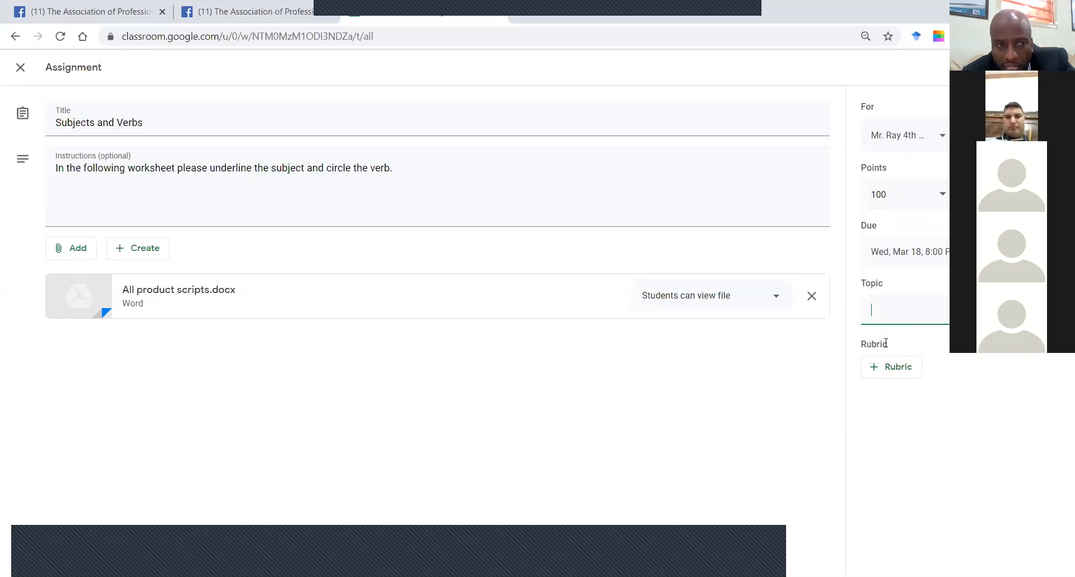
pyautogui.write('Week ')
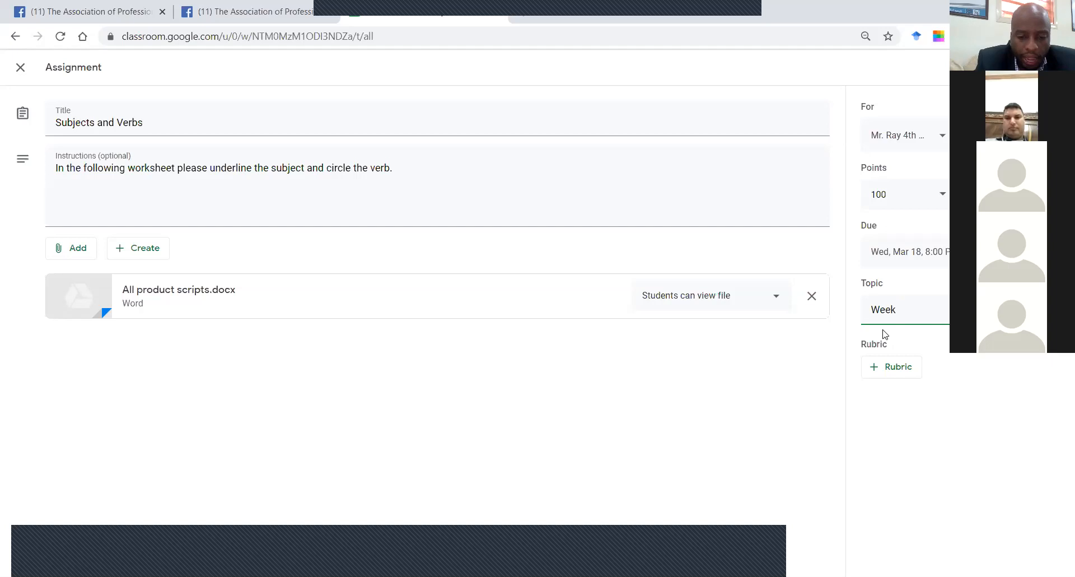
pyautogui.write('9')
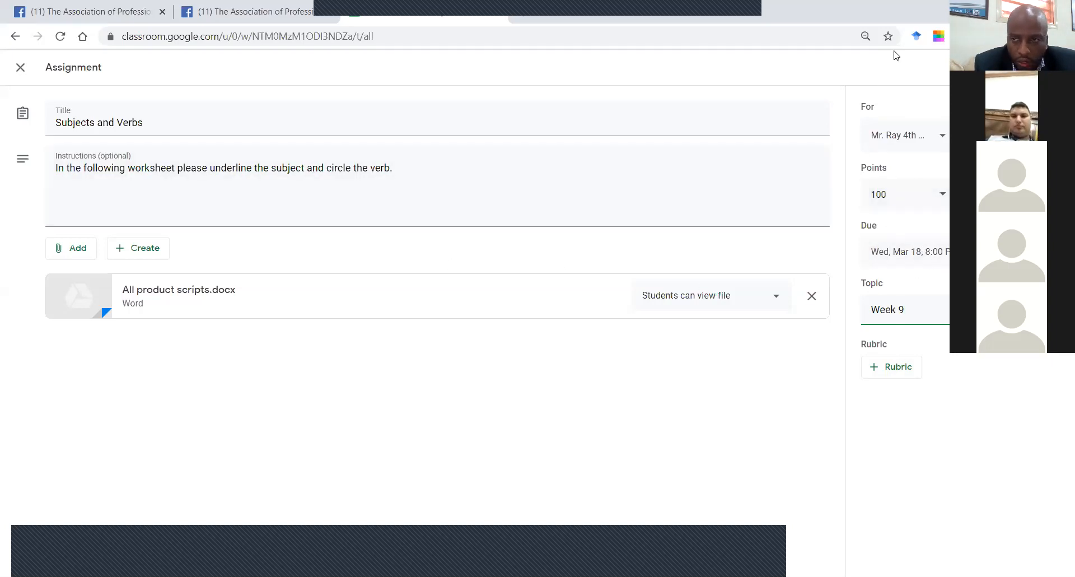
# - Assign the finished assignment to the class and expand the "Subjects and Verbs" entry in the classwork list
pyautogui.click(1008, 67)
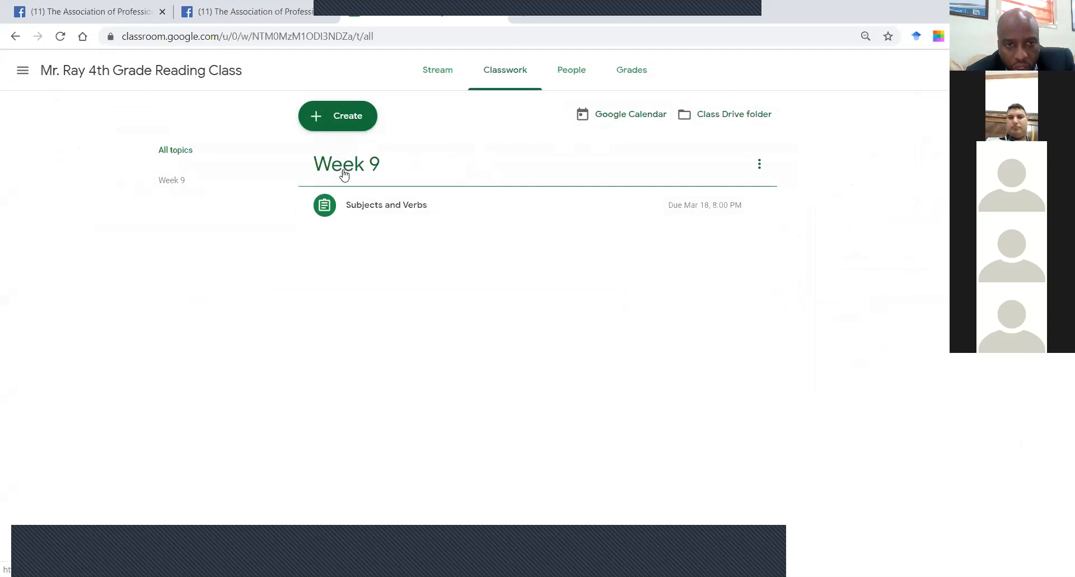
pyautogui.click(356, 208)
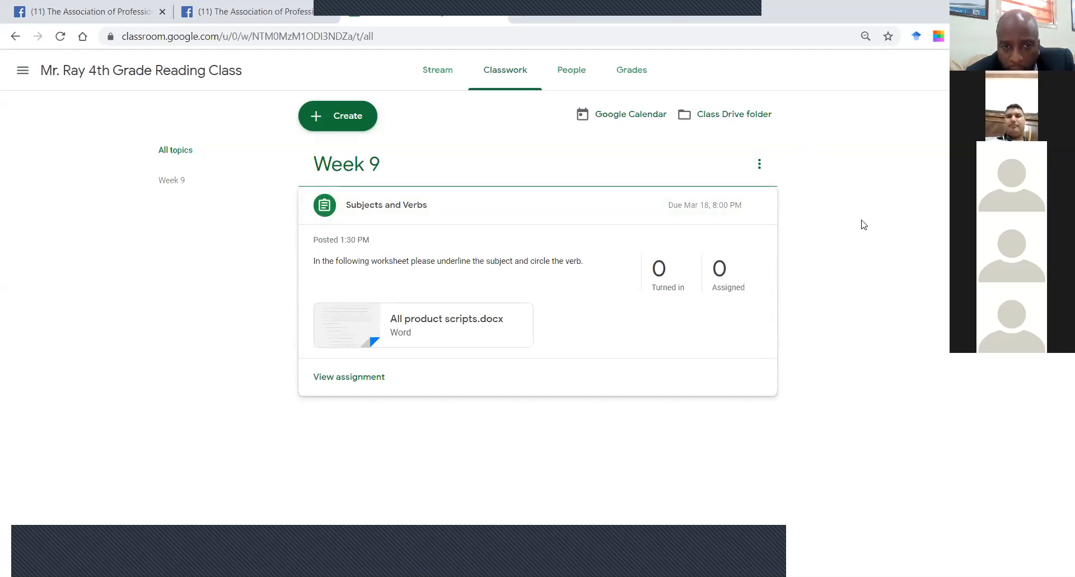
# - Start a new class material and title it "Objectives Week 9"
pyautogui.click(317, 117)
pyautogui.click(344, 212)
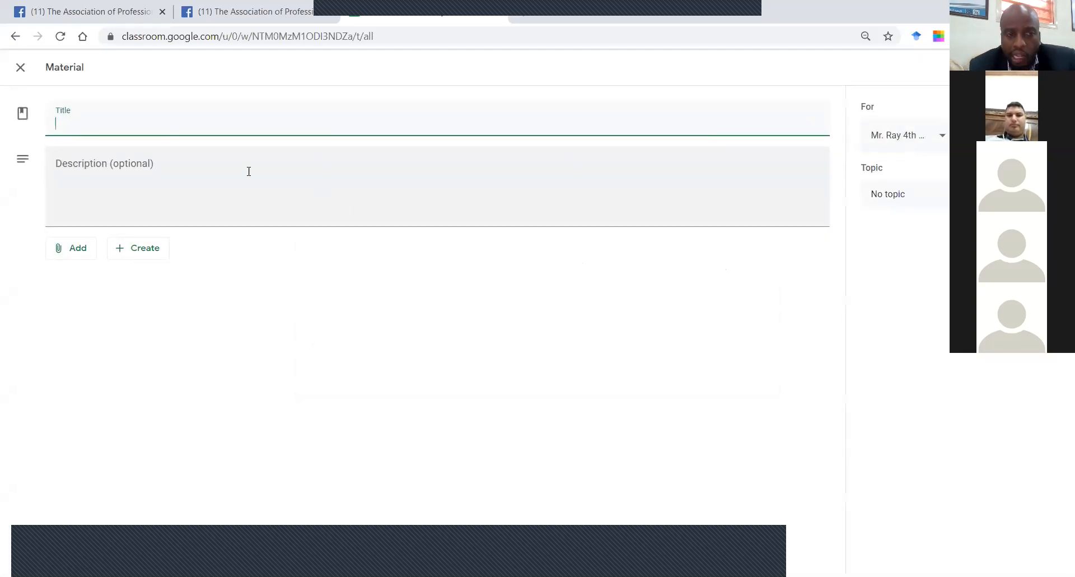
pyautogui.write('On')
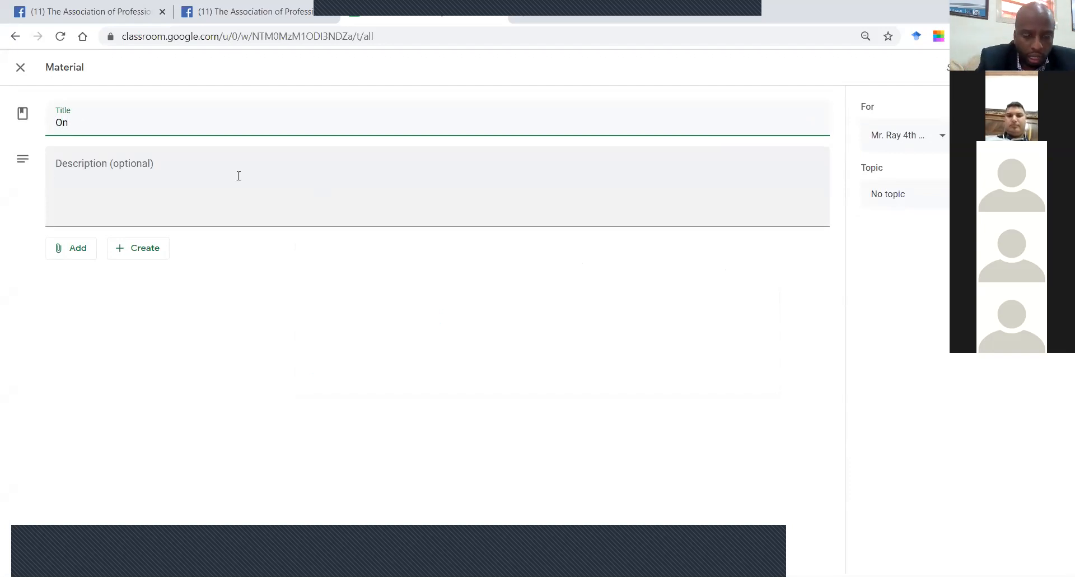
pyautogui.press('BackSpace')
pyautogui.write('bj')
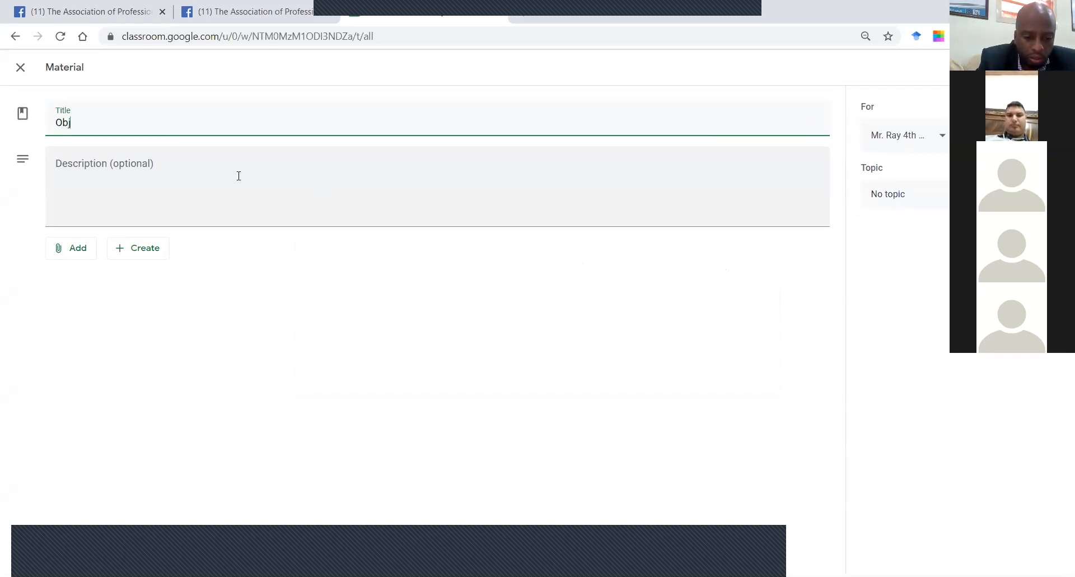
pyautogui.write('ectives ')
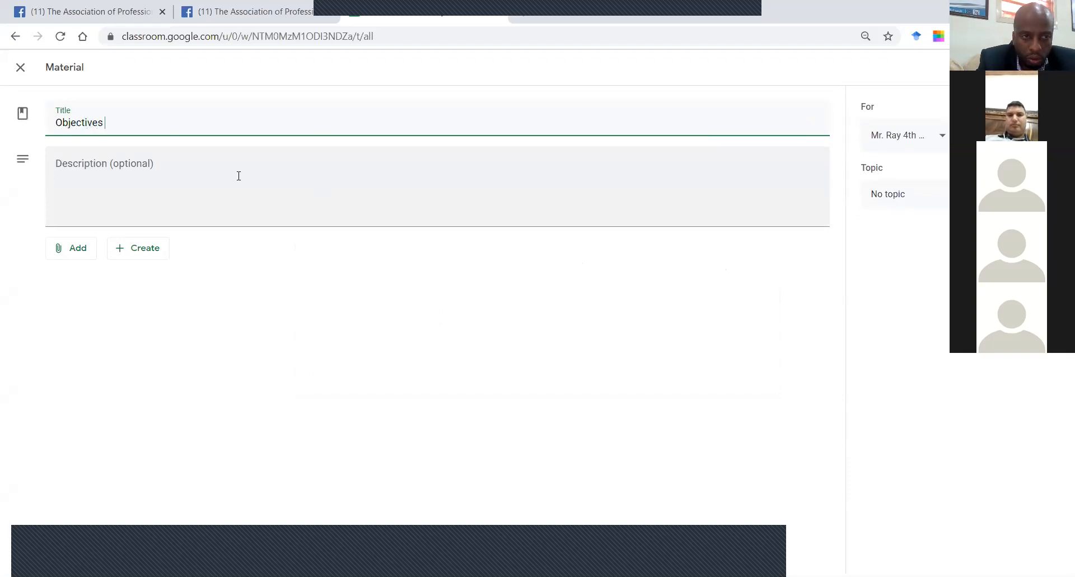
pyautogui.write('Week 9')
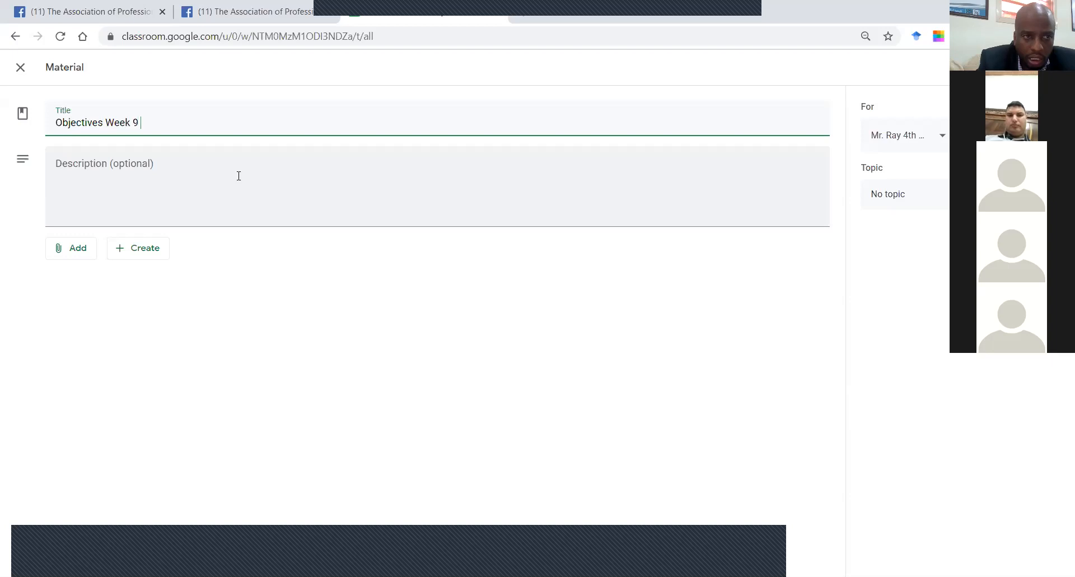
# - Begin the material's description with the line "Sunday" and start a second line with "SWHT:"
pyautogui.click(76, 177)
pyautogui.write('Day')
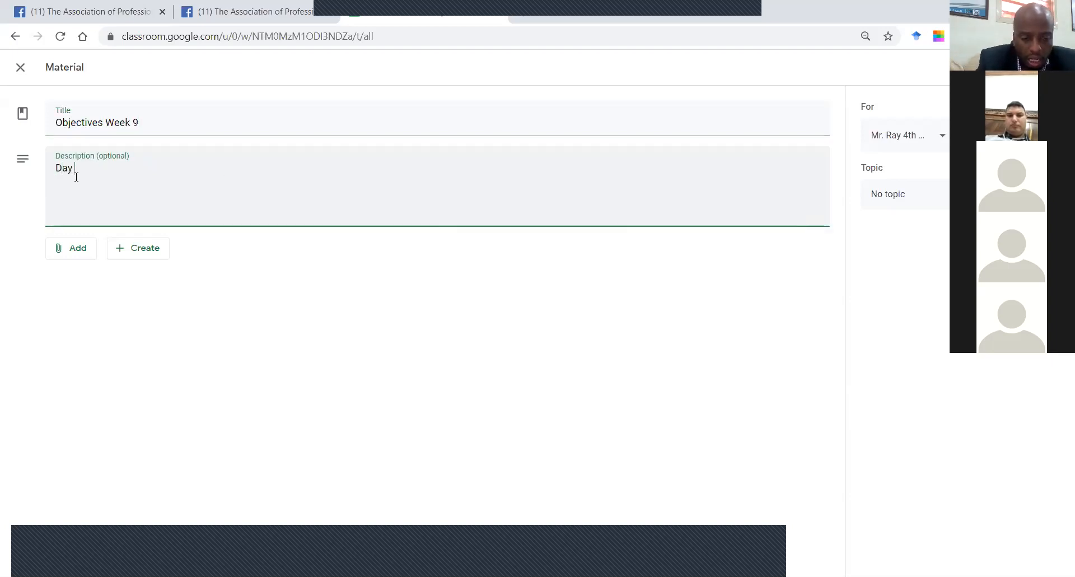
pyautogui.press('BackSpace')
pyautogui.press('BackSpace')
pyautogui.press('BackSpace')
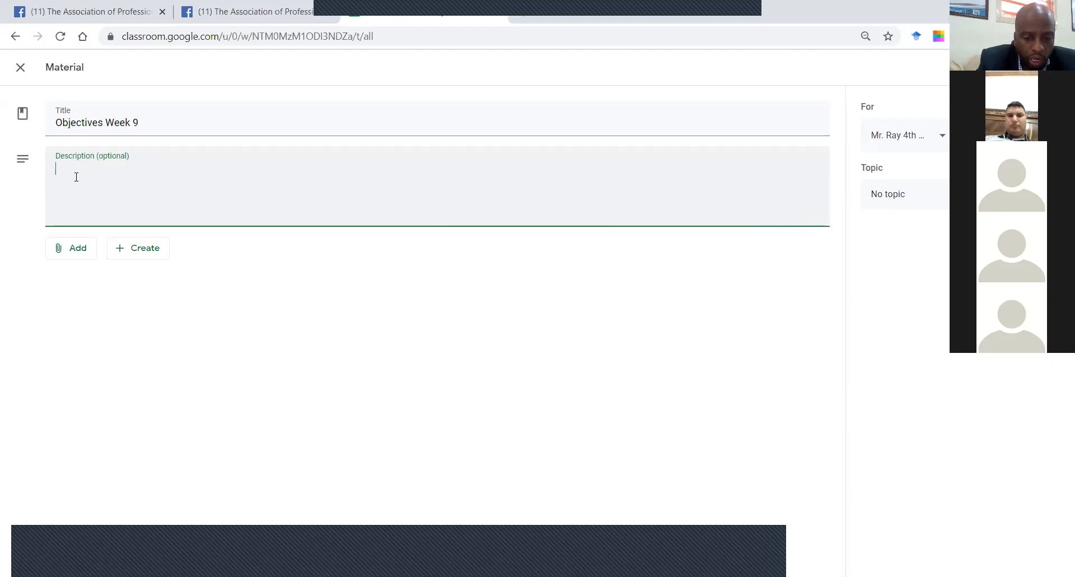
pyautogui.write('Sunday')
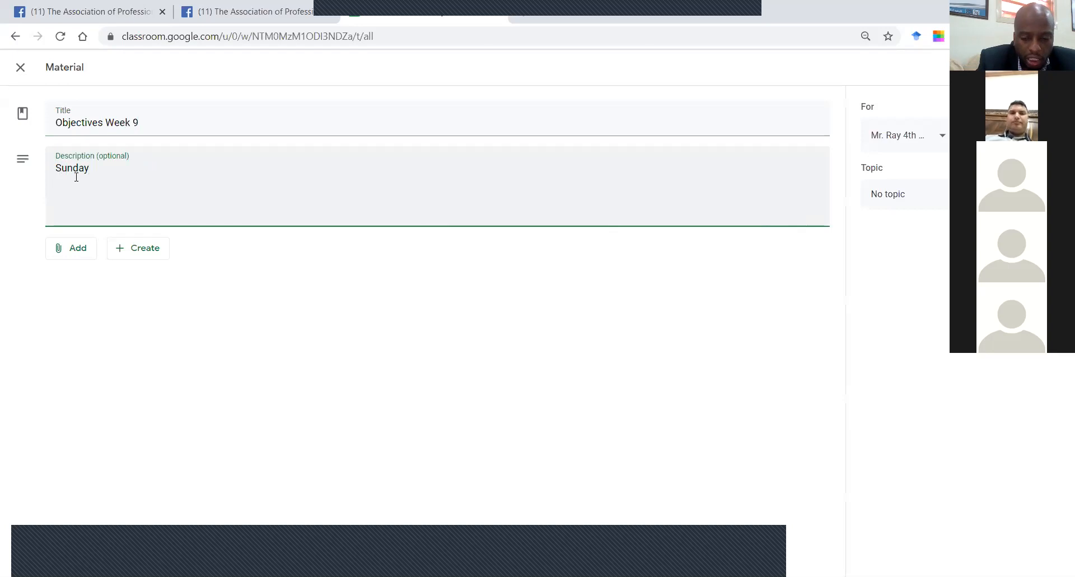
pyautogui.press('Return')
pyautogui.write('SW')
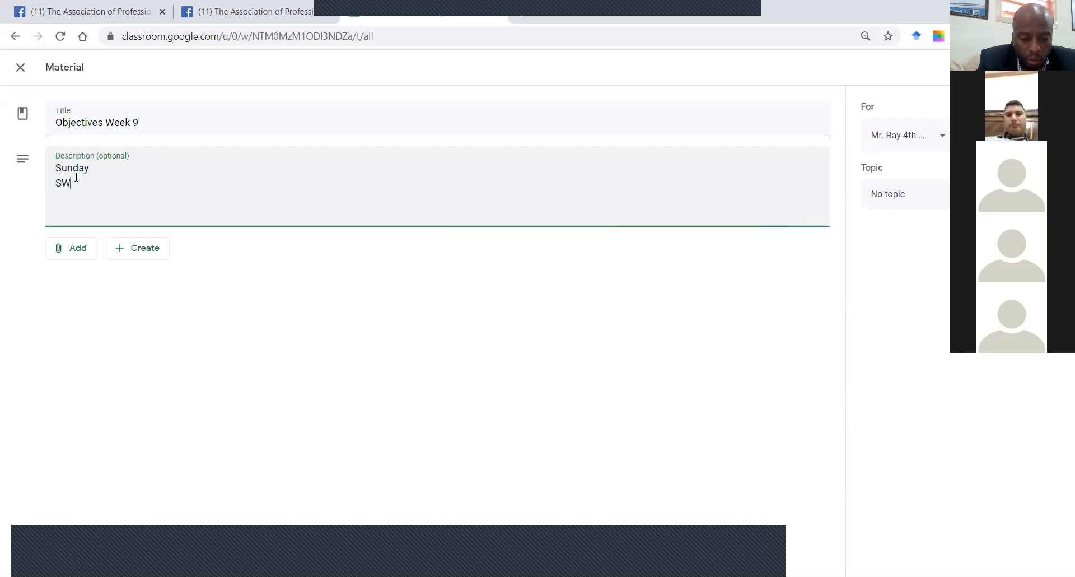
pyautogui.write('HT: ')
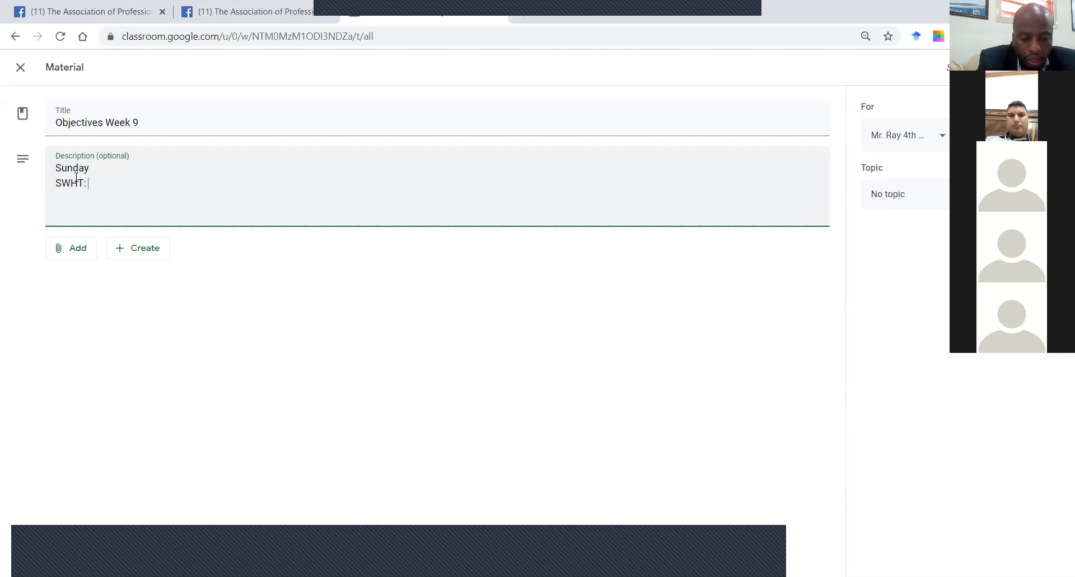
pyautogui.write('Cirvcle')
pyautogui.press('BackSpace')
pyautogui.press('BackSpace')
pyautogui.press('BackSpace')
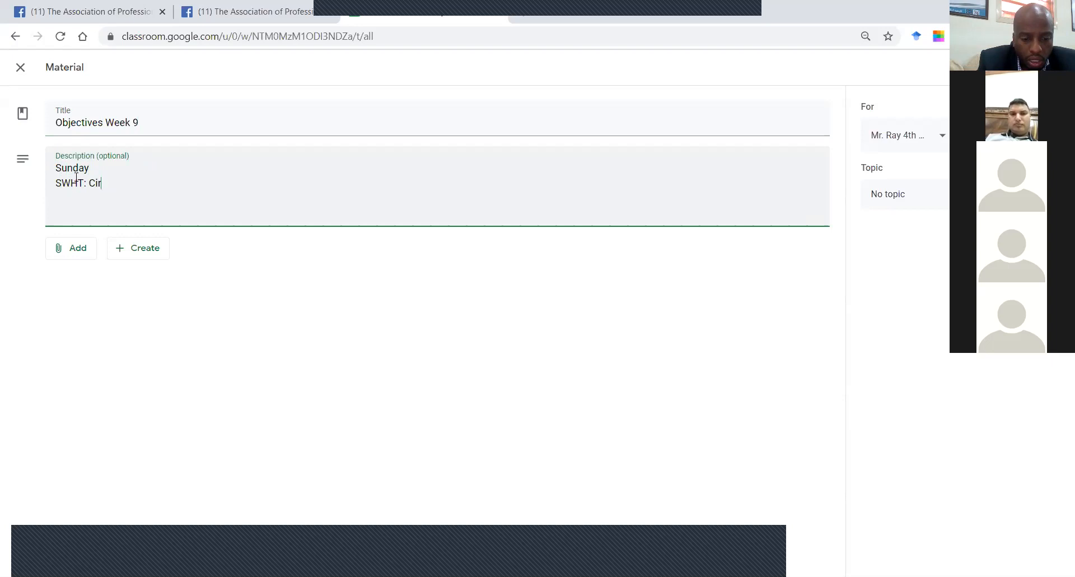
pyautogui.press('BackSpace')
pyautogui.press('BackSpace')
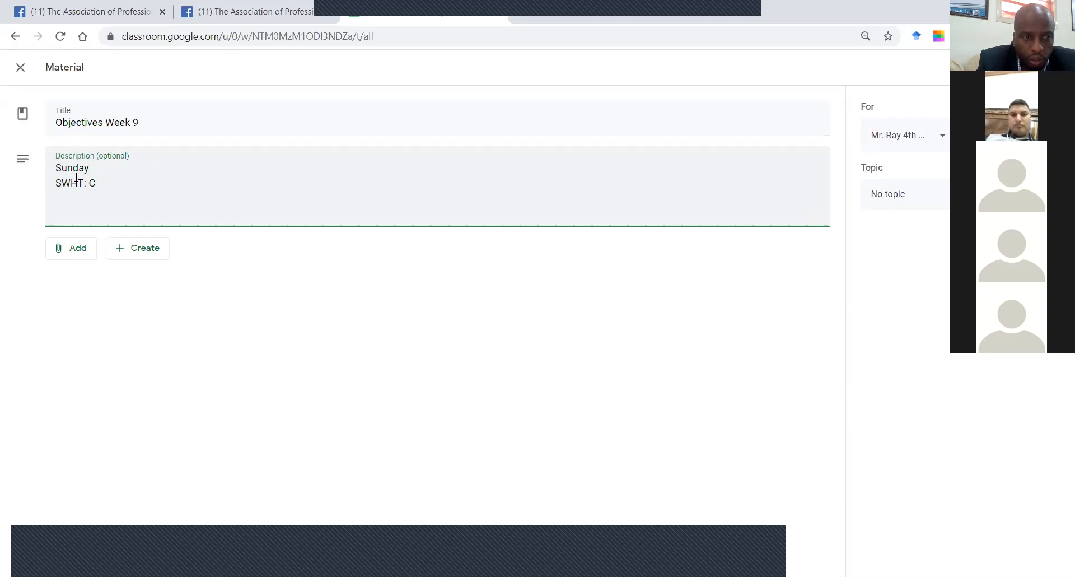
pyautogui.write('ir')
pyautogui.press('BackSpace')
pyautogui.press('BackSpace')
pyautogui.press('BackSpace')
pyautogui.write('Identi')
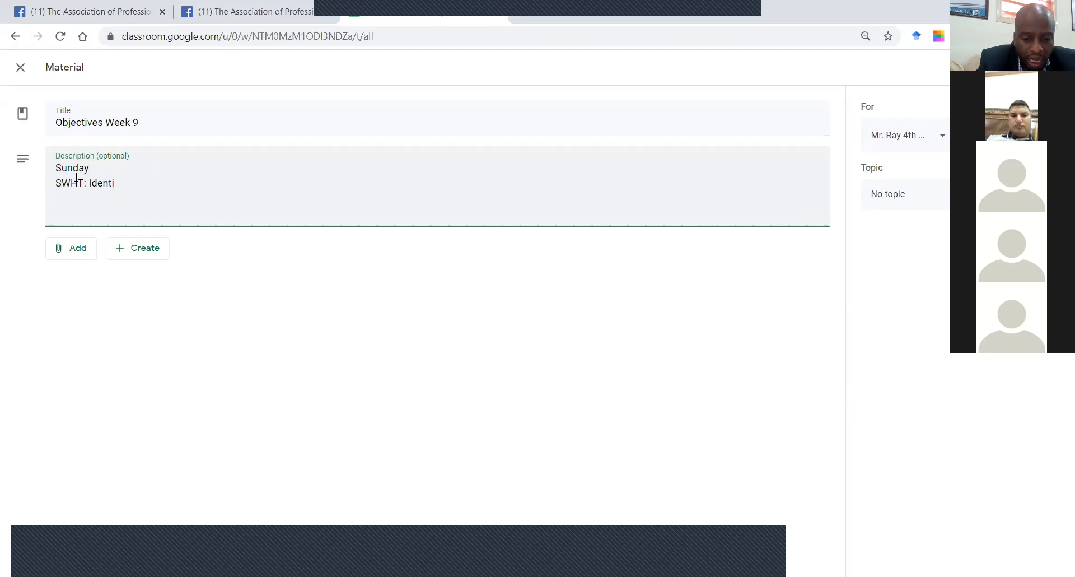
pyautogui.write('fy the s')
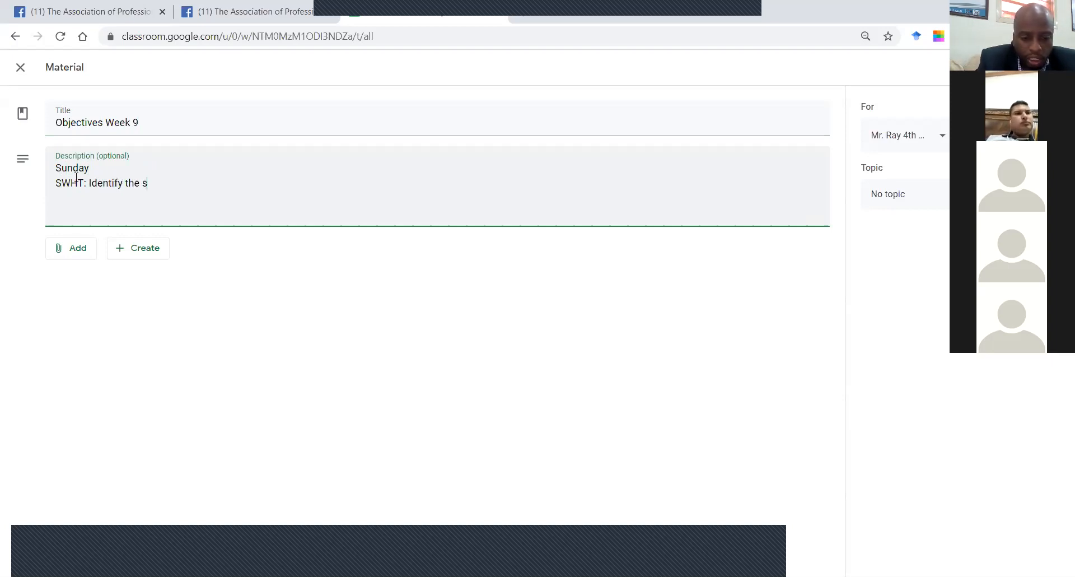
pyautogui.write('ubject and ver')
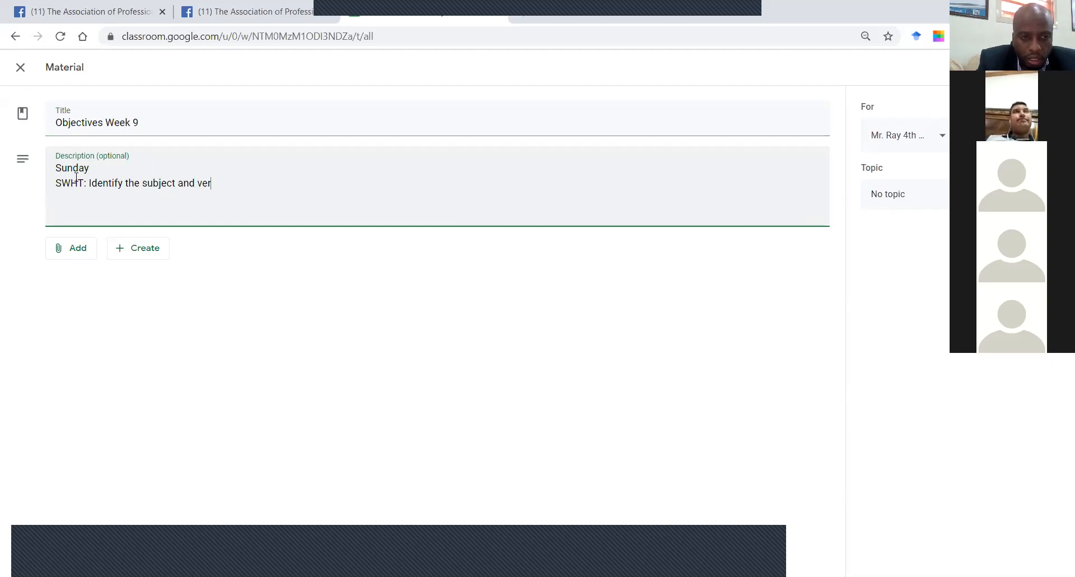
pyautogui.write('b of ')
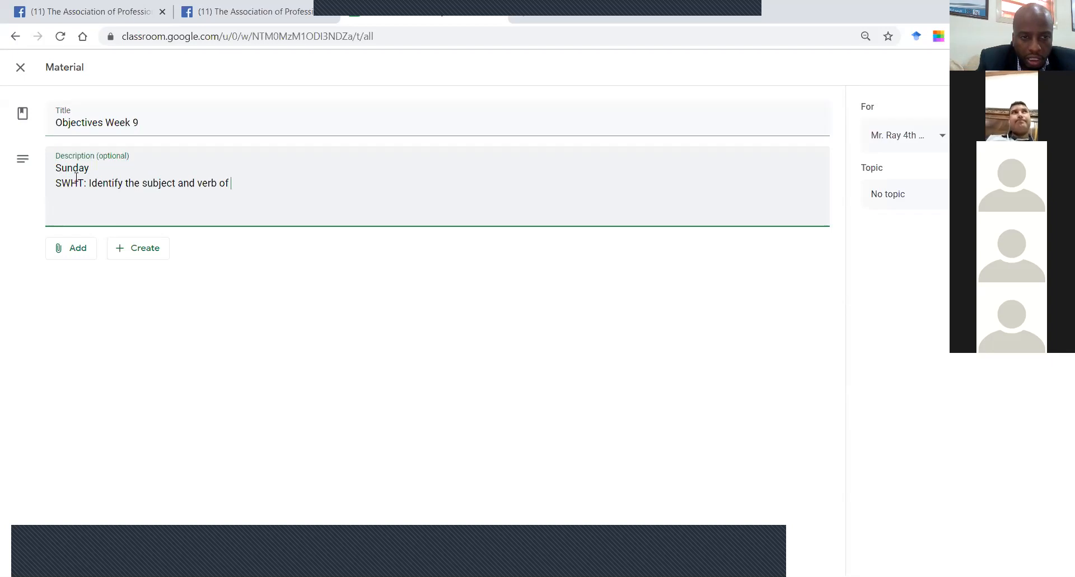
pyautogui.write('se')
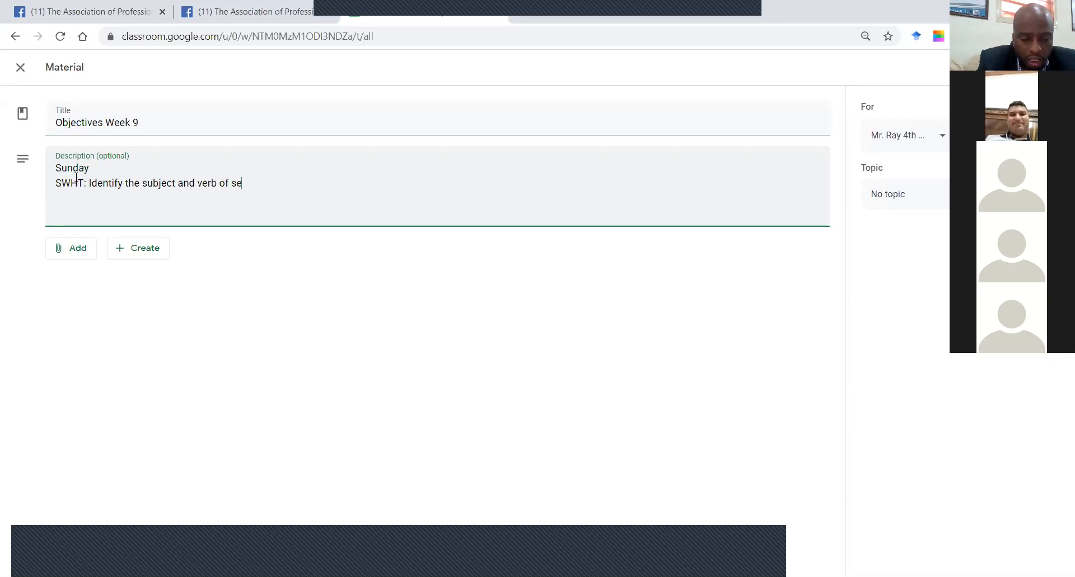
pyautogui.write('nt')
pyautogui.write('en')
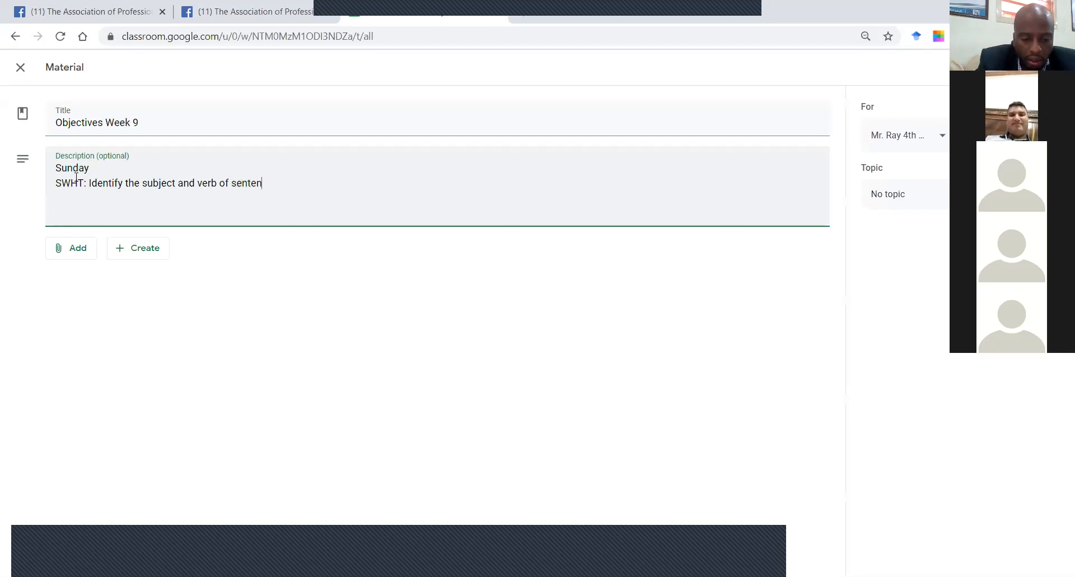
pyautogui.write('ce by citi')
pyautogui.press('BackSpace')
pyautogui.press('BackSpace')
pyautogui.press('BackSpace')
pyautogui.press('BackSpace')
pyautogui.press('BackSpace')
pyautogui.press('BackSpace')
pyautogui.press('BackSpace')
pyautogui.press('BackSpace')
pyautogui.press('BackSpace')
pyautogui.press('BackSpace')
pyautogui.press('BackSpace')
pyautogui.press('BackSpace')
pyautogui.press('BackSpace')
pyautogui.press('BackSpace')
pyautogui.press('BackSpace')
pyautogui.press('BackSpace')
pyautogui.press('BackSpace')
pyautogui.press('BackSpace')
pyautogui.press('BackSpace')
pyautogui.press('BackSpace')
pyautogui.press('BackSpace')
pyautogui.press('BackSpace')
pyautogui.press('BackSpace')
pyautogui.press('BackSpace')
pyautogui.press('BackSpace')
pyautogui.press('BackSpace')
pyautogui.press('BackSpace')
pyautogui.press('BackSpace')
pyautogui.press('BackSpace')
pyautogui.press('BackSpace')
pyautogui.press('BackSpace')
pyautogui.press('BackSpace')
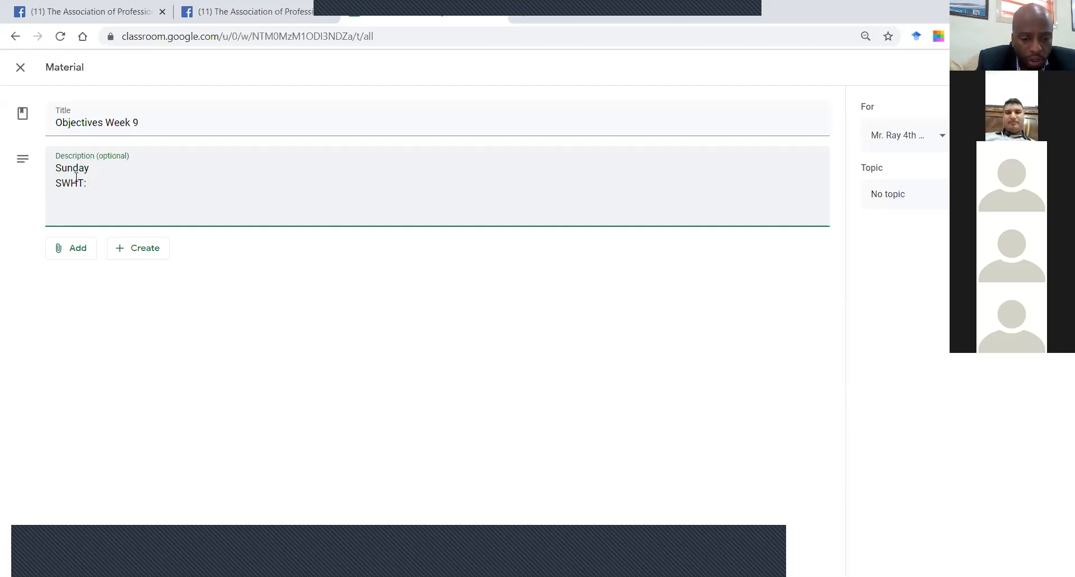
# - Complete Sunday's "SWHT:" line in the description with the objective "Circle the subject and underline the verb of given sentences."
pyautogui.write('Circle')
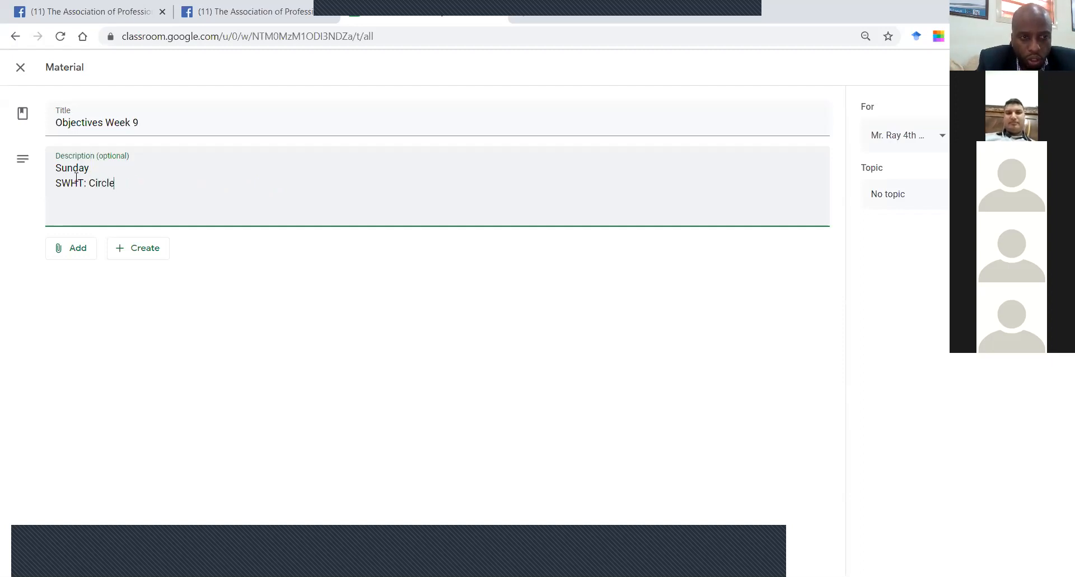
pyautogui.write(' the ')
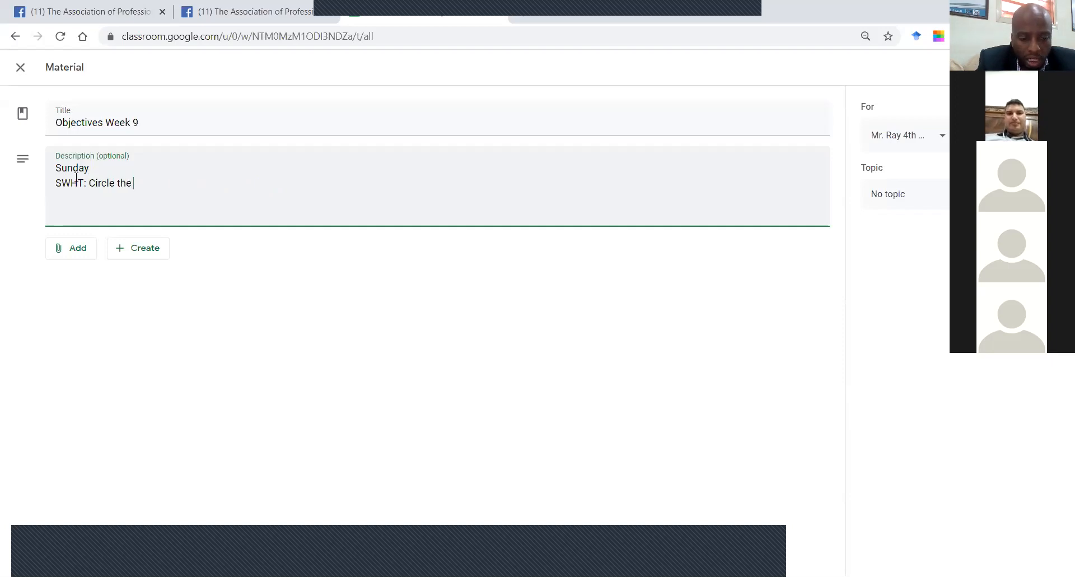
pyautogui.write('subject')
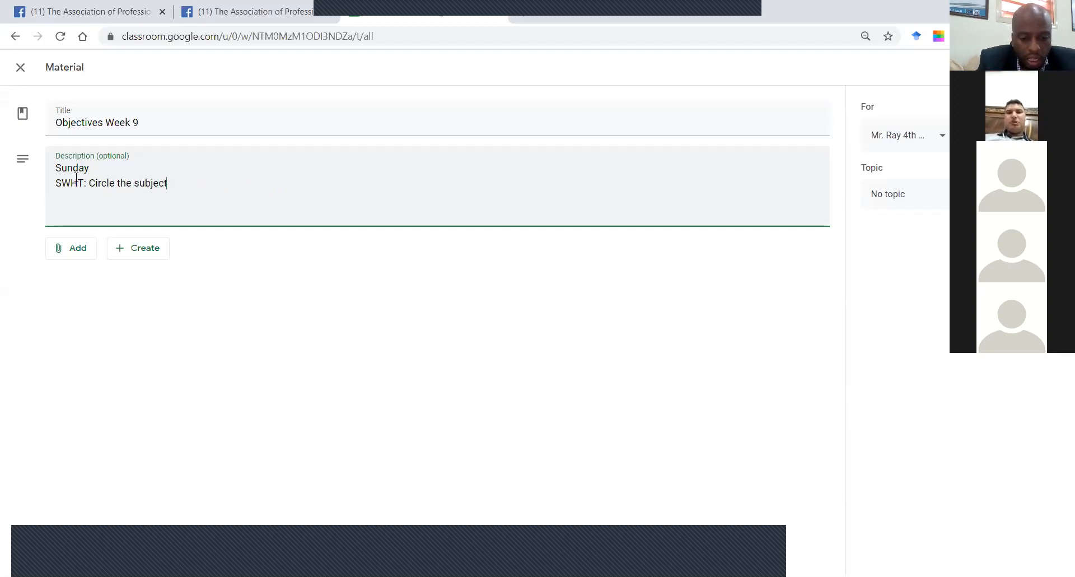
pyautogui.write(' and underli')
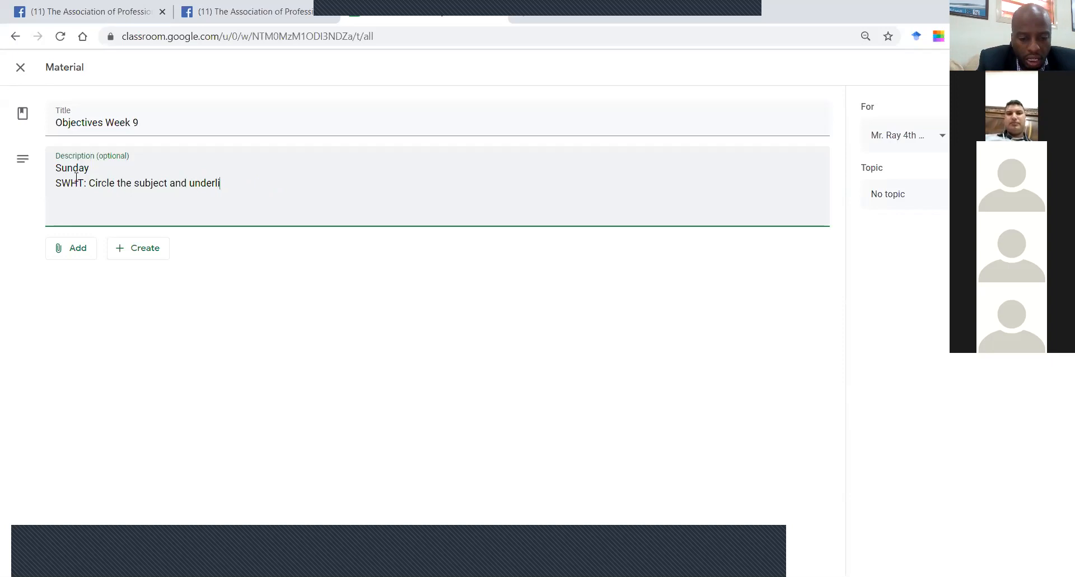
pyautogui.write('ne the ver')
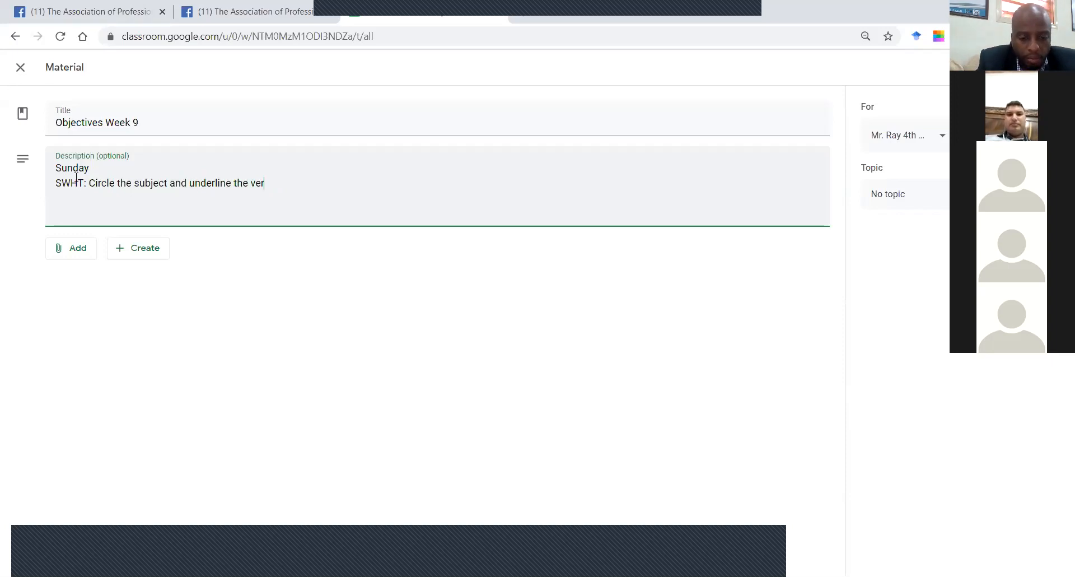
pyautogui.write('b of')
pyautogui.write(' giving')
pyautogui.press('BackSpace')
pyautogui.press('BackSpace')
pyautogui.press('BackSpace')
pyautogui.press('BackSpace')
pyautogui.write('ven ')
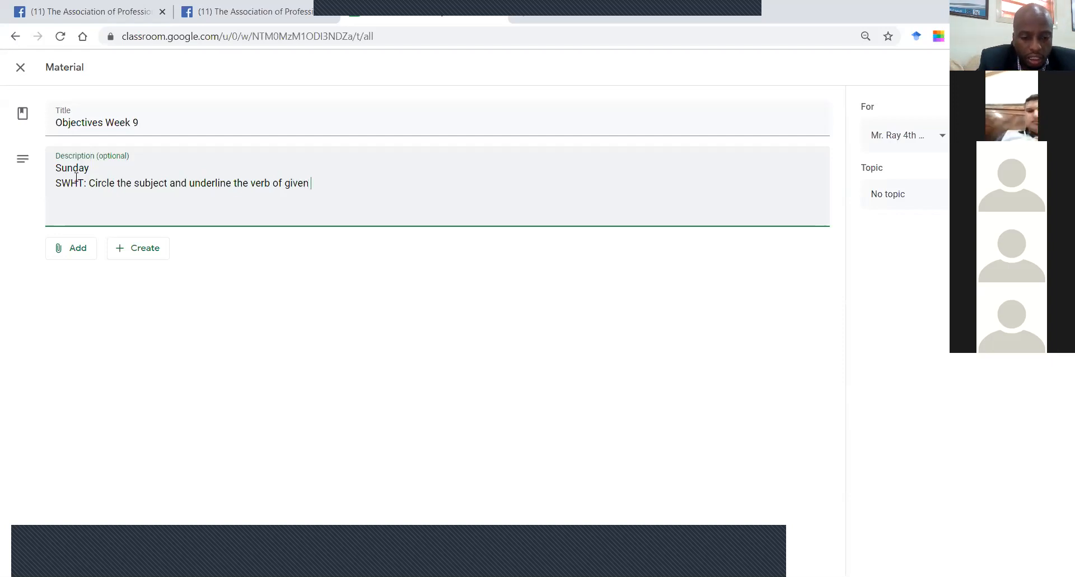
pyautogui.write('sentences.')
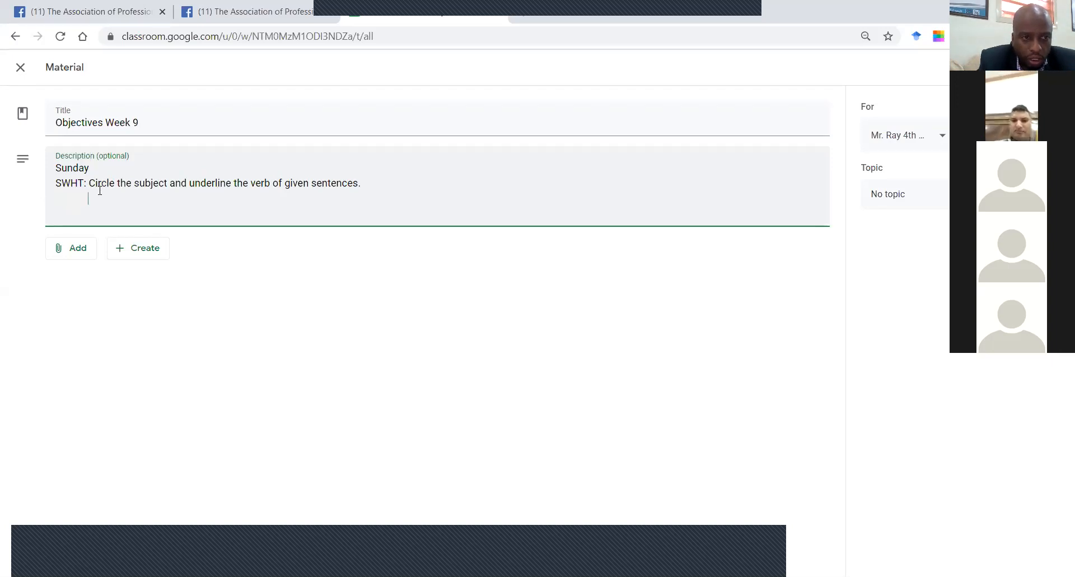
# - Add a second, indented Sunday objective on the following line: "Write a sentence with proper subject verb agreement."
pyautogui.write('Write a ')
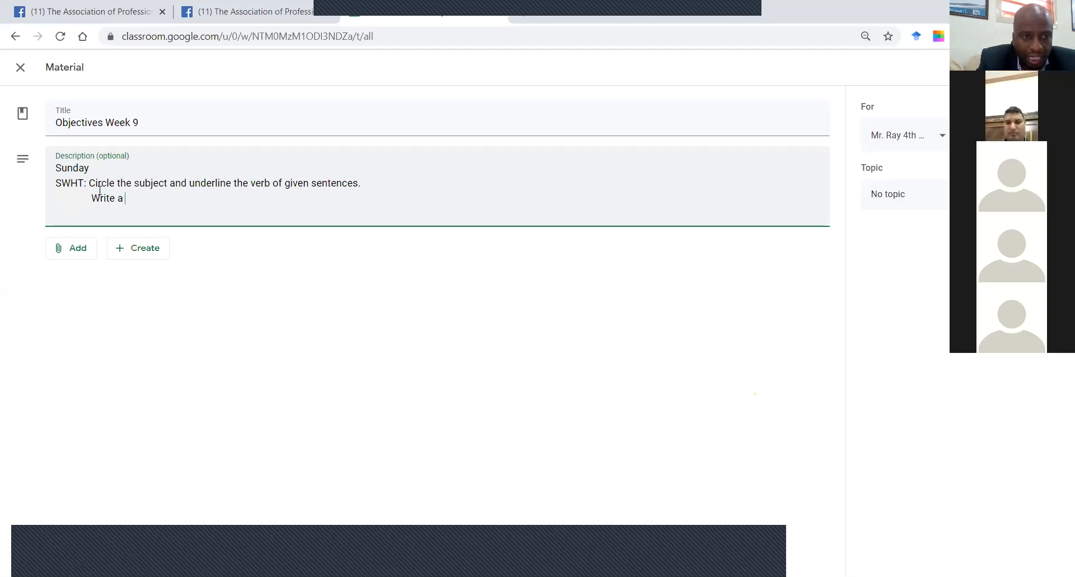
pyautogui.write('sente')
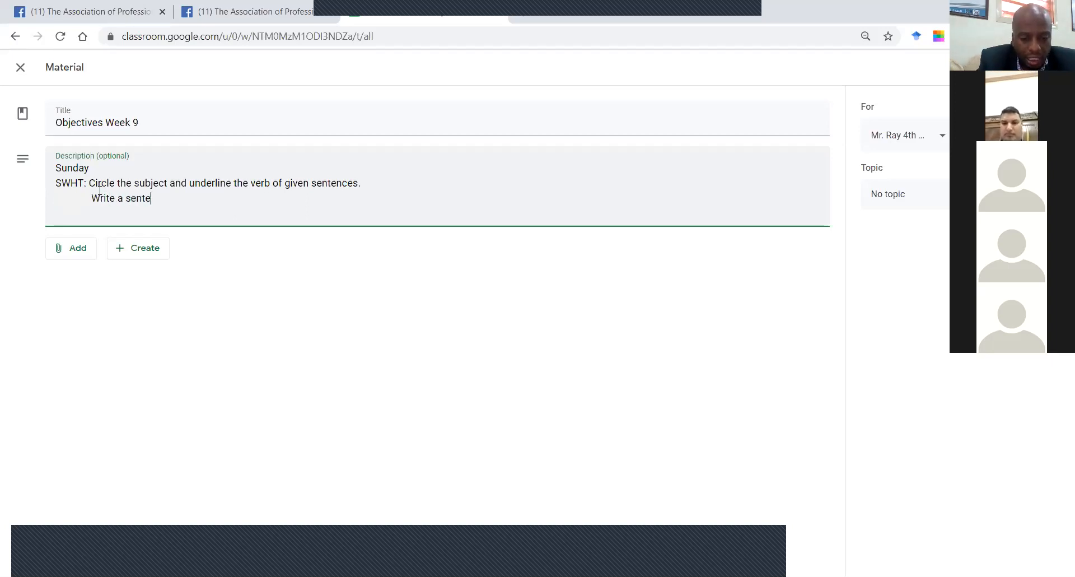
pyautogui.write('nce ')
pyautogui.write('wi')
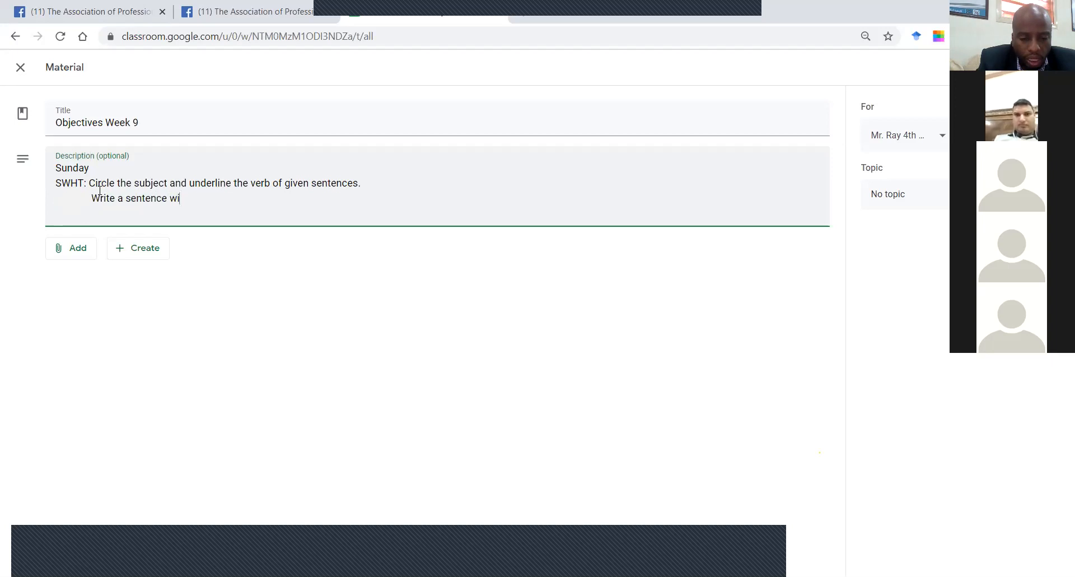
pyautogui.write('th p')
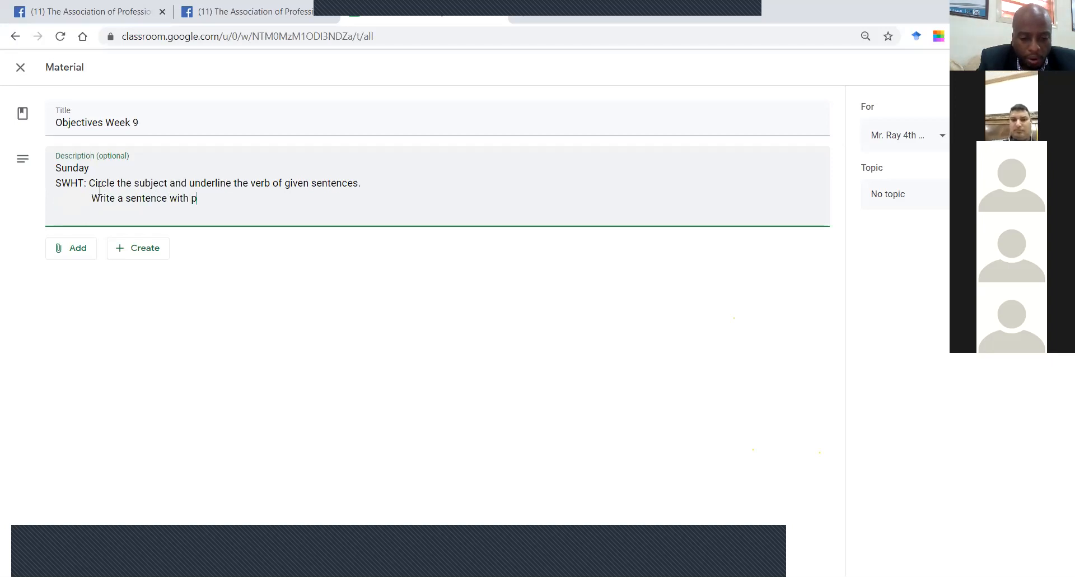
pyautogui.write('roper s')
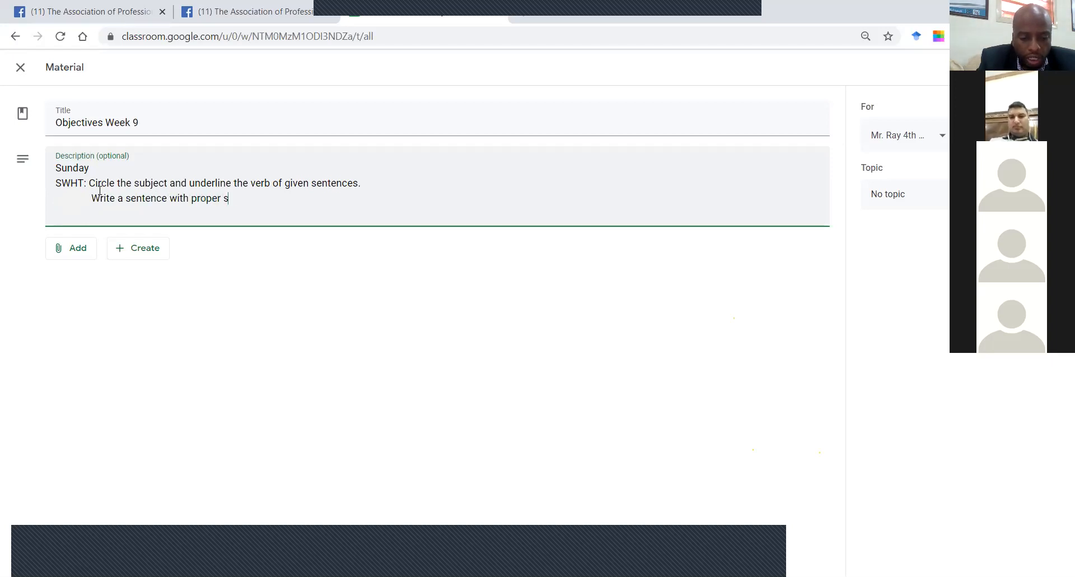
pyautogui.write('ubject ')
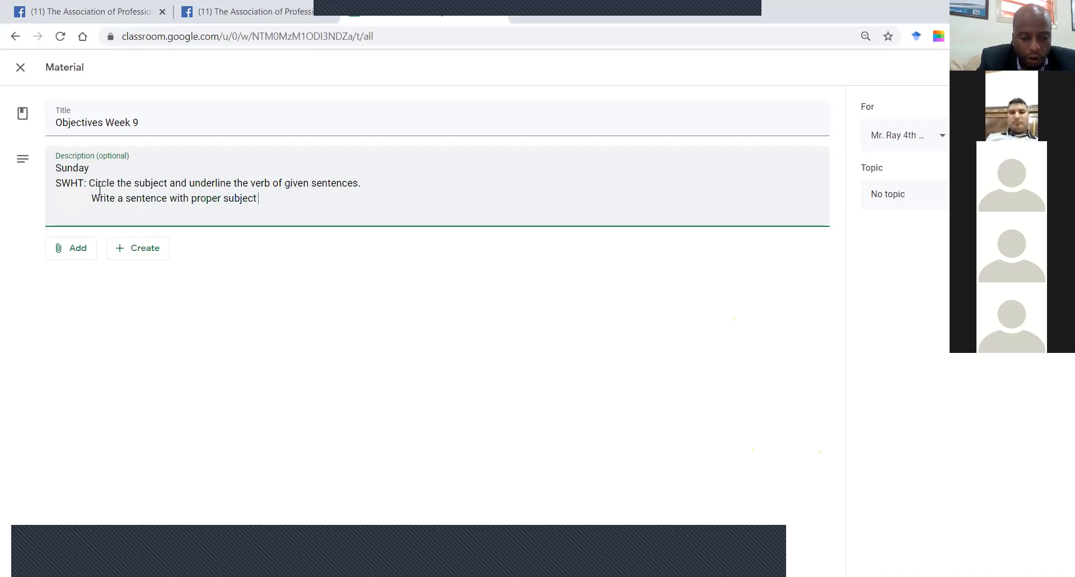
pyautogui.write('verb ar')
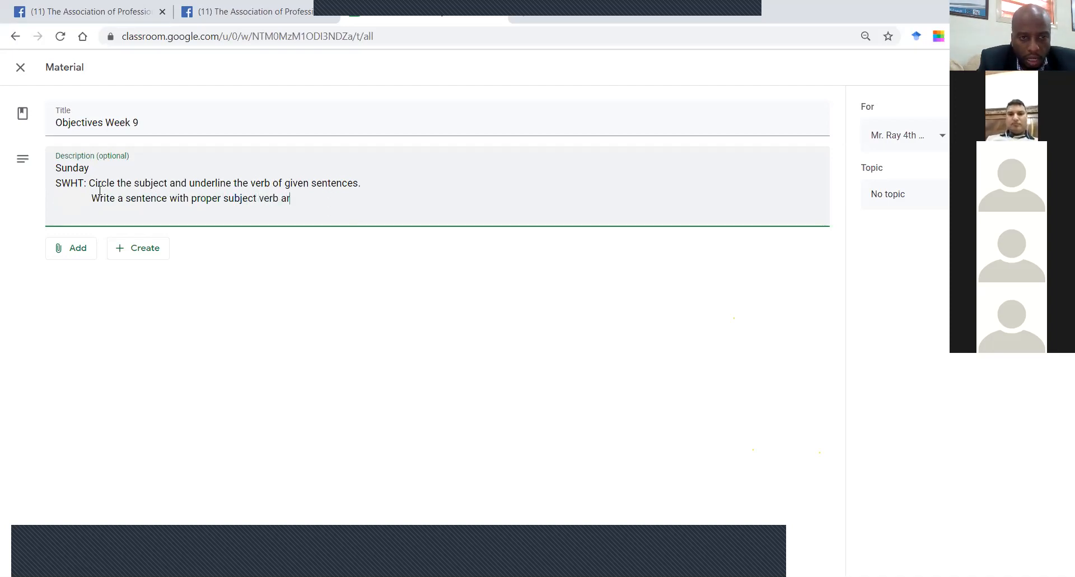
pyautogui.press('BackSpace')
pyautogui.write('greement')
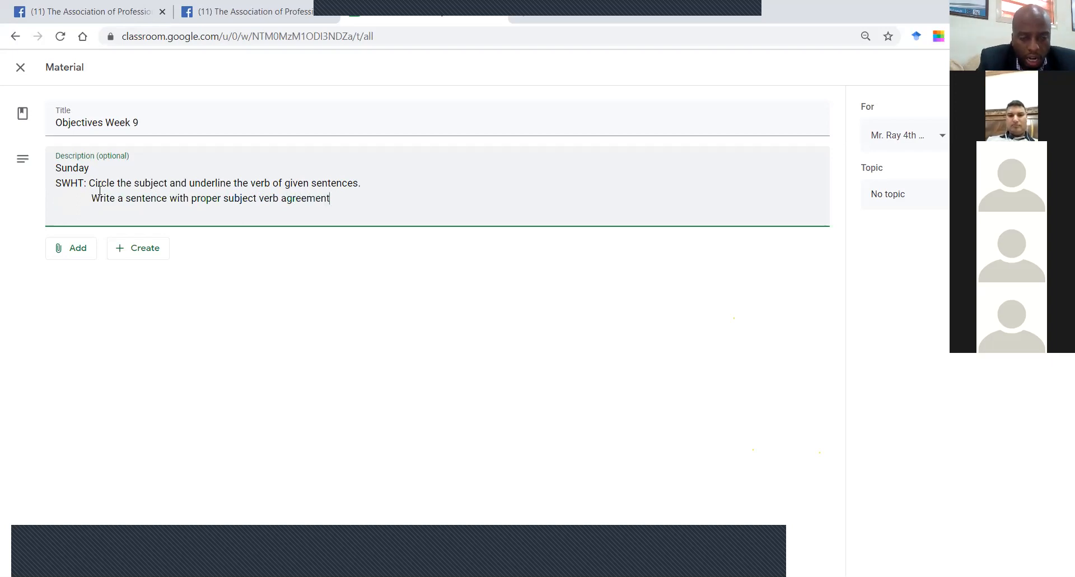
pyautogui.write('.')
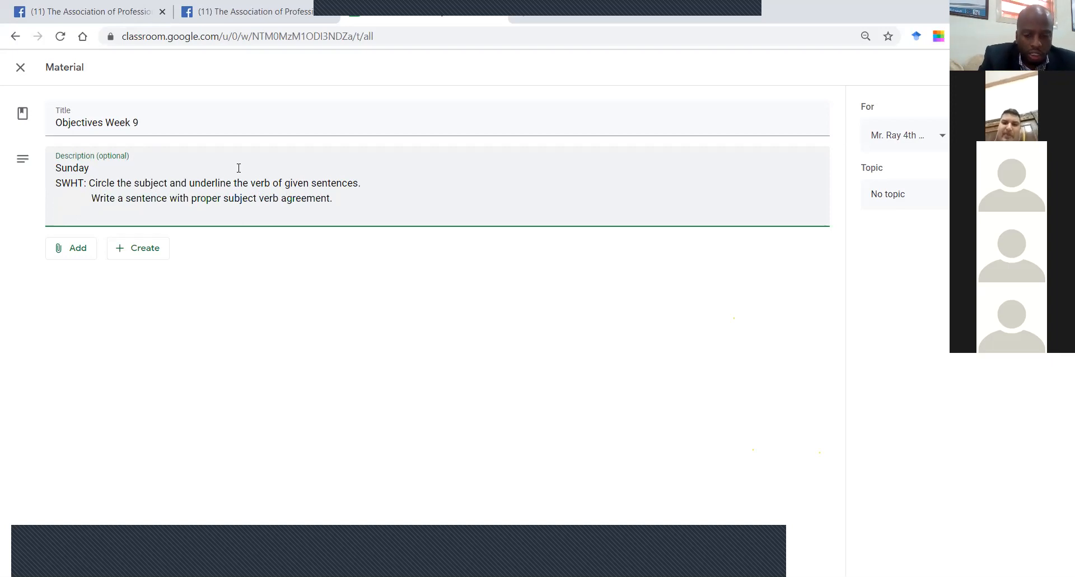
# - Add a "Monday" line below the Sunday objectives and start the line under it with "SWBT:"
pyautogui.write('MINDS')
pyautogui.press('BackSpace')
pyautogui.press('BackSpace')
pyautogui.press('BackSpace')
pyautogui.press('BackSpace')
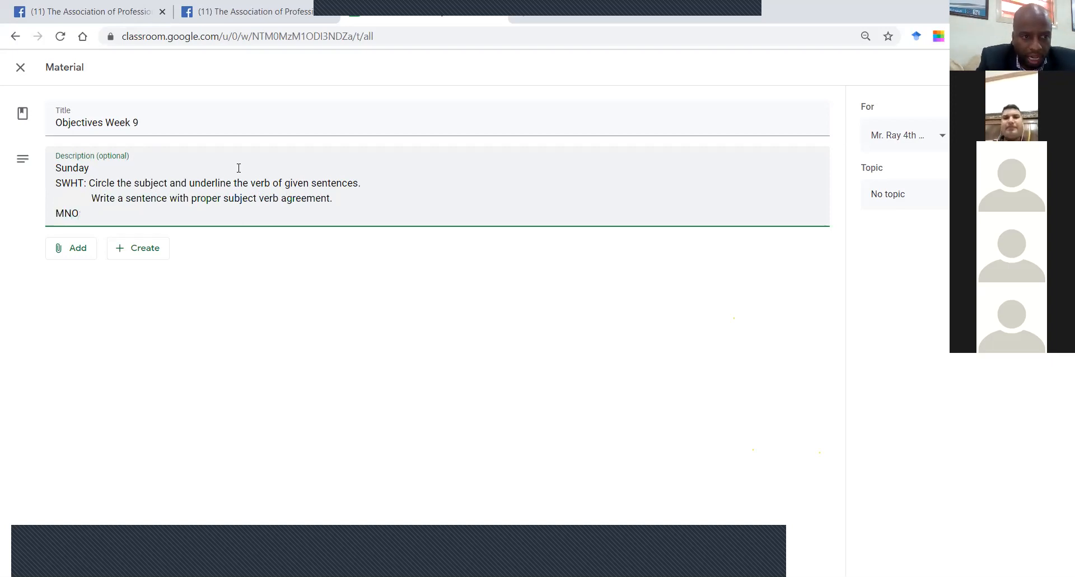
pyautogui.write('onds')
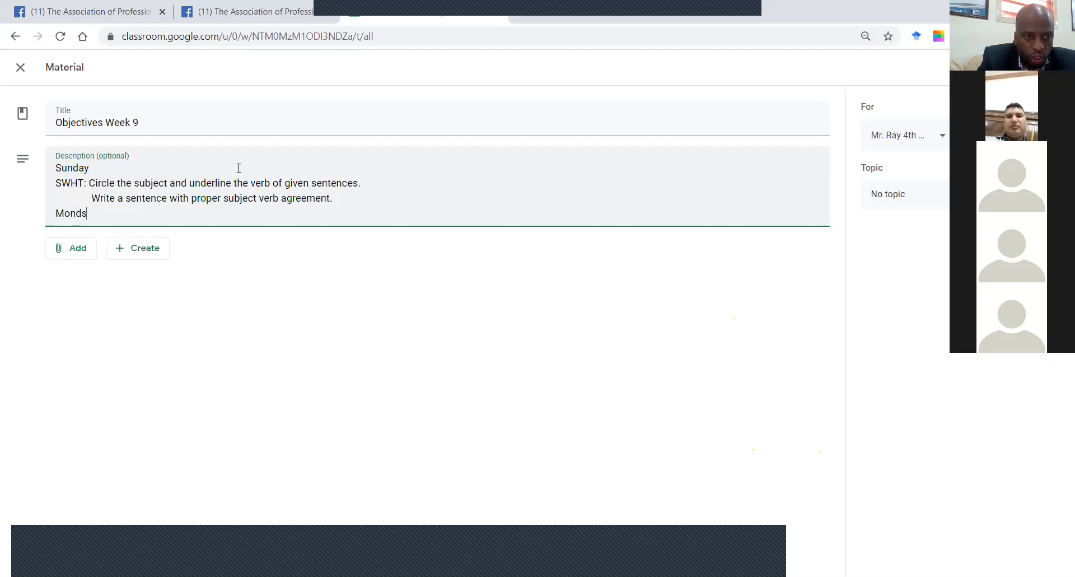
pyautogui.press('BackSpace')
pyautogui.write('a')
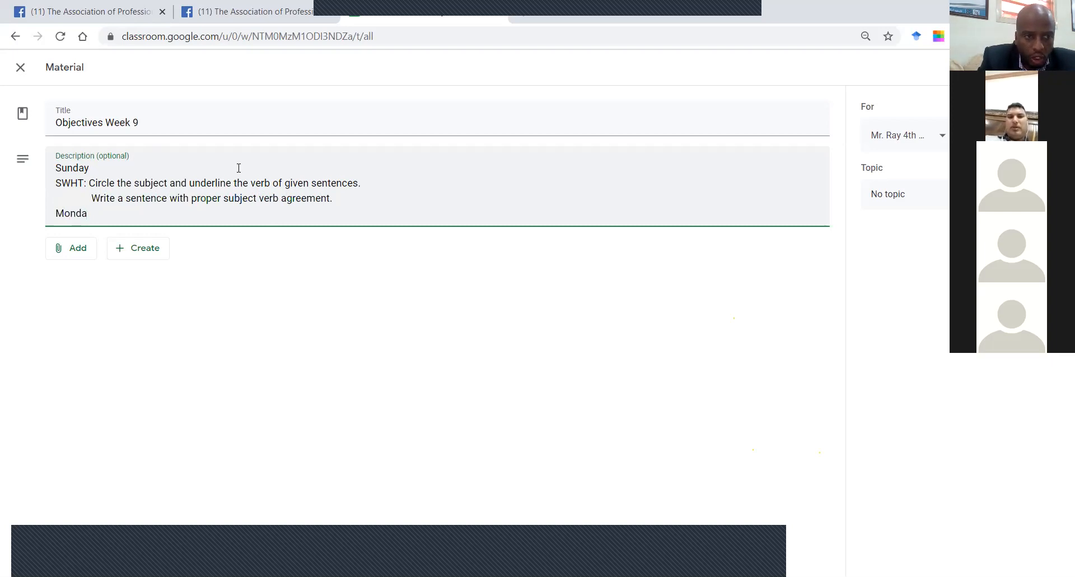
pyautogui.write('y:')
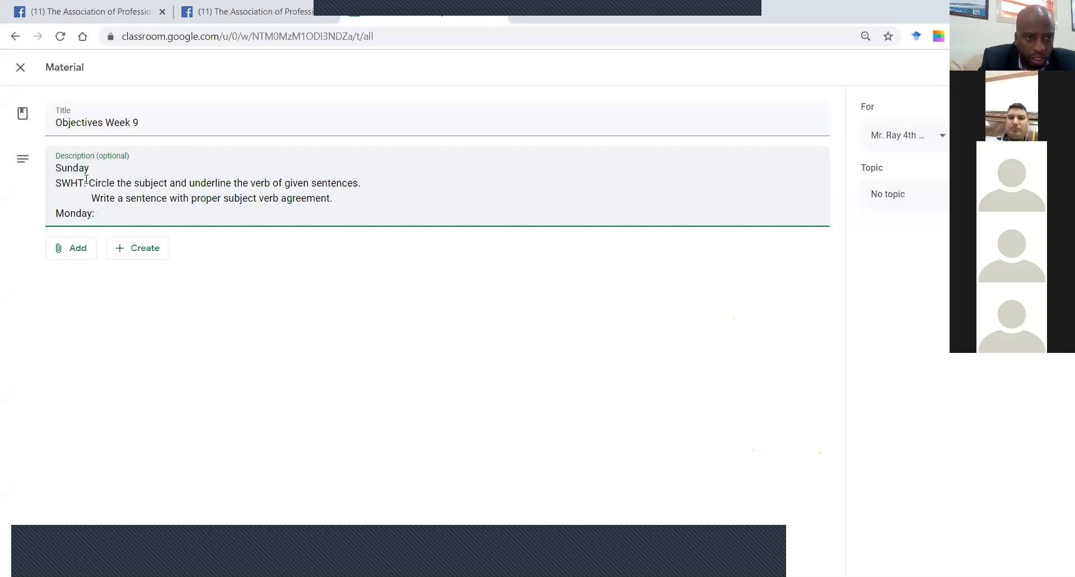
pyautogui.press('Return')
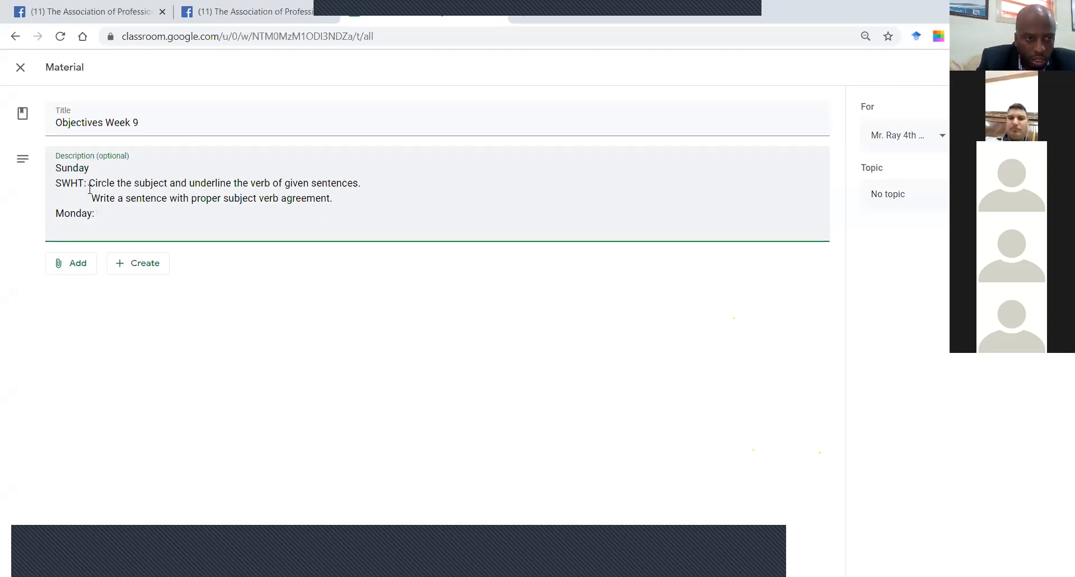
pyautogui.press('BackSpace')
pyautogui.press('Return')
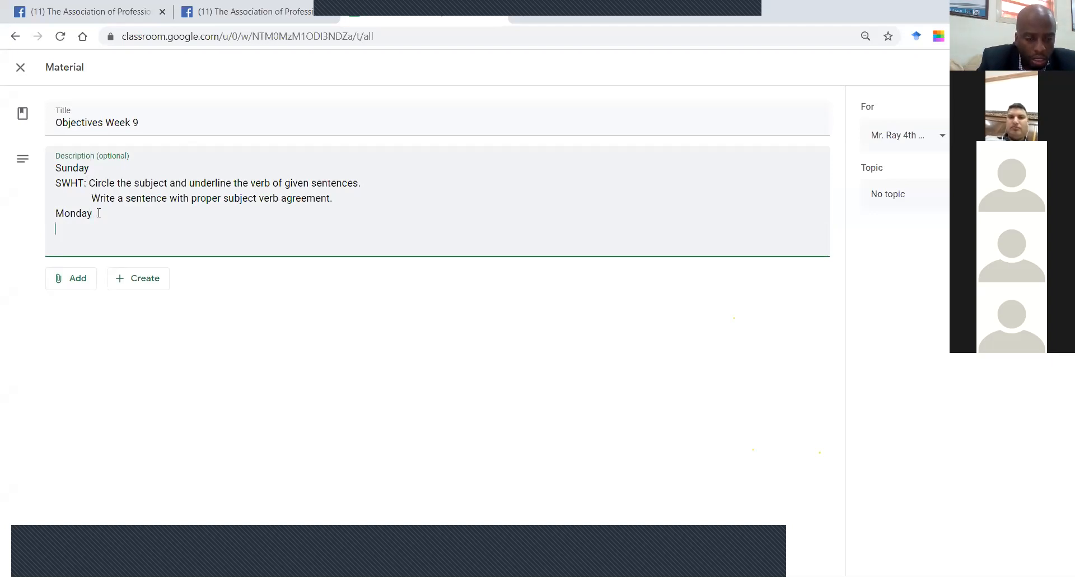
pyautogui.write('SWBT:')
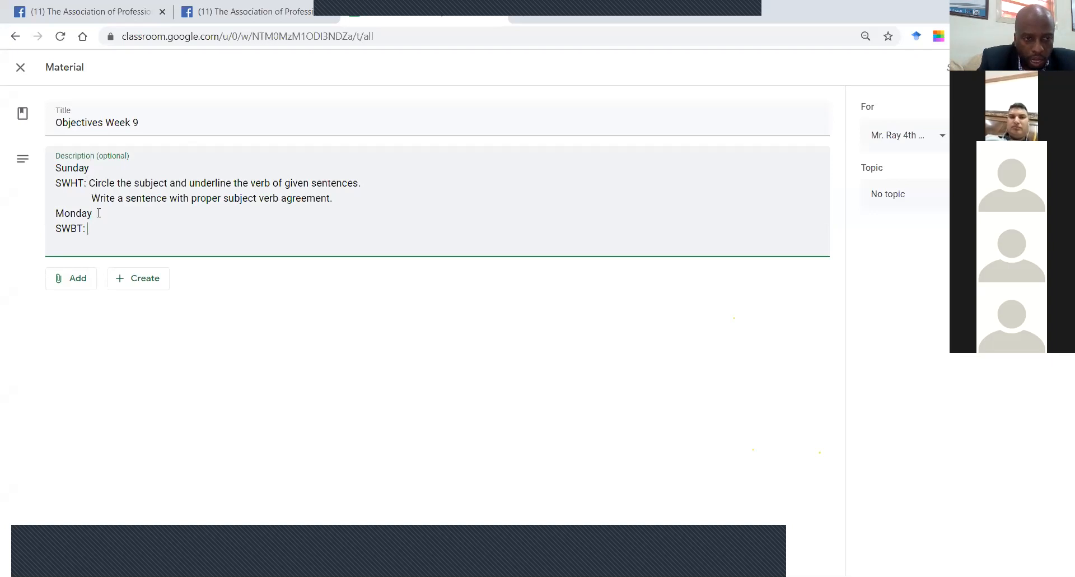
pyautogui.write(' Correct')
pyautogui.write(' th')
pyautogui.press('BackSpace')
pyautogui.press('BackSpace')
pyautogui.write('a')
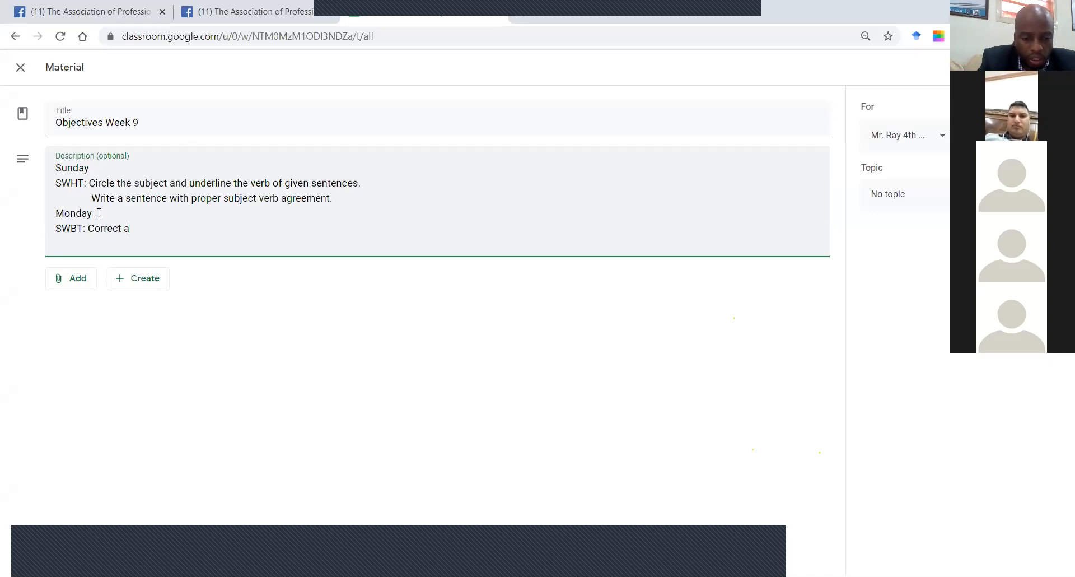
pyautogui.write(' pair')
pyautogui.press('BackSpace')
pyautogui.press('BackSpace')
pyautogui.press('BackSpace')
pyautogui.press('BackSpace')
pyautogui.press('BackSpace')
pyautogui.press('BackSpace')
pyautogui.press('BackSpace')
pyautogui.press('BackSpace')
pyautogui.press('BackSpace')
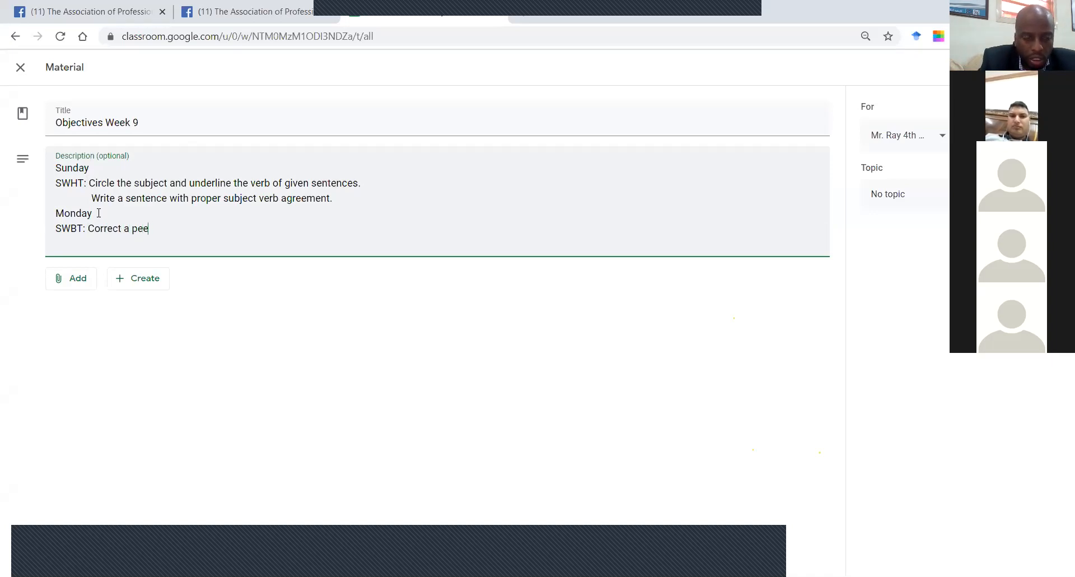
pyautogui.press('BackSpace')
pyautogui.press('BackSpace')
pyautogui.press('BackSpace')
pyautogui.press('BackSpace')
pyautogui.press('BackSpace')
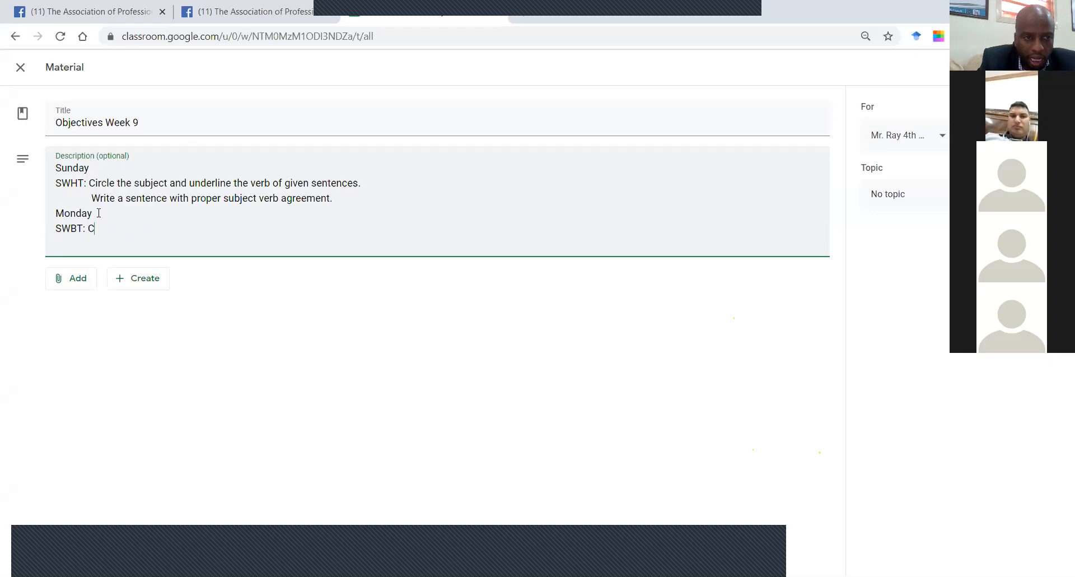
# - Complete Monday's "SWBT:" line in the description with the objective "Edit a peers sentence for proper subject verb agreement"
pyautogui.write('Edit and')
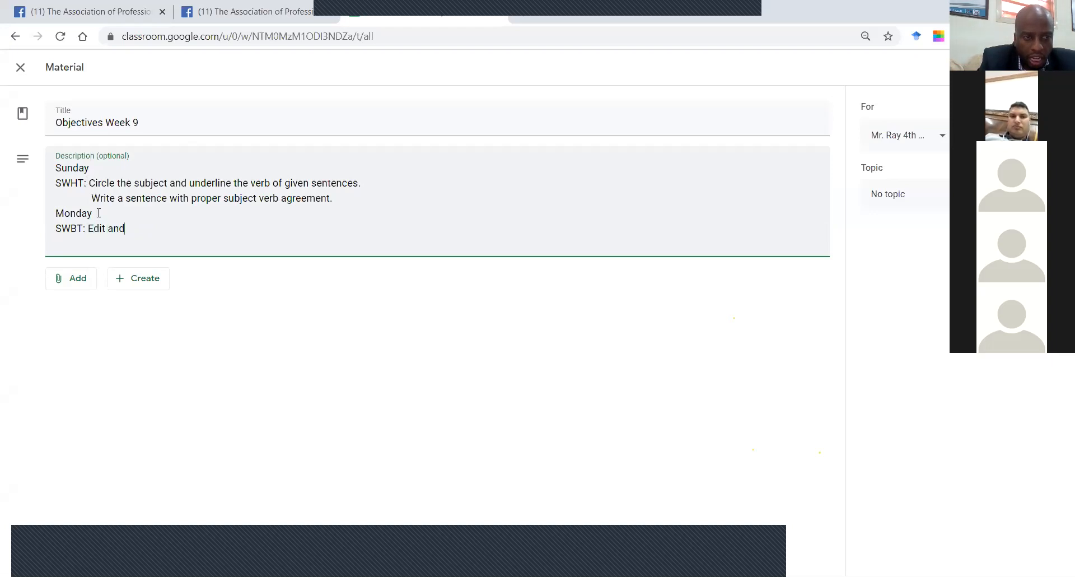
pyautogui.press('BackSpace')
pyautogui.press('BackSpace')
pyautogui.press('BackSpace')
pyautogui.press('BackSpace')
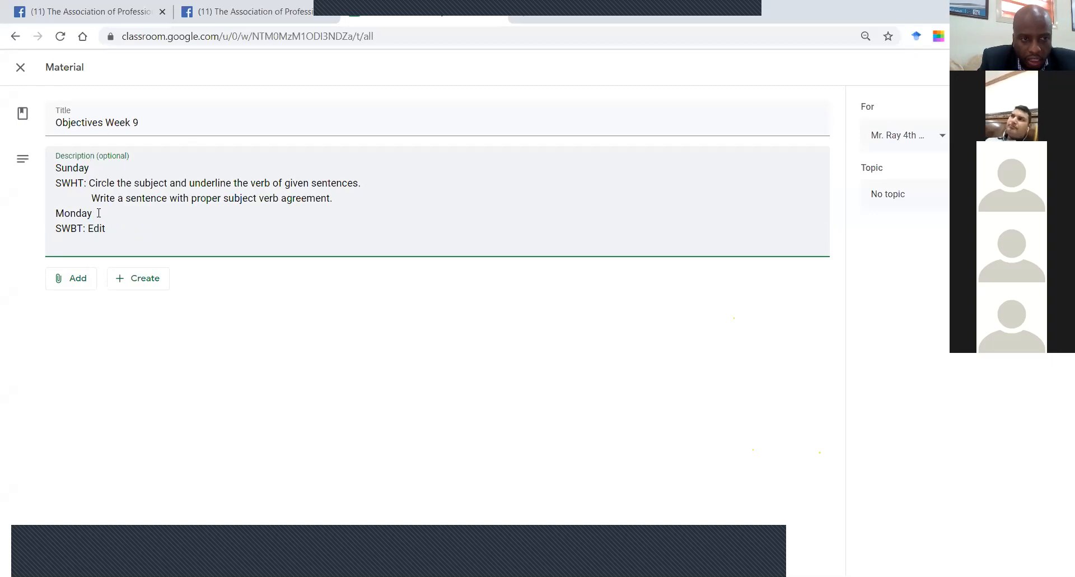
pyautogui.write('a peers ')
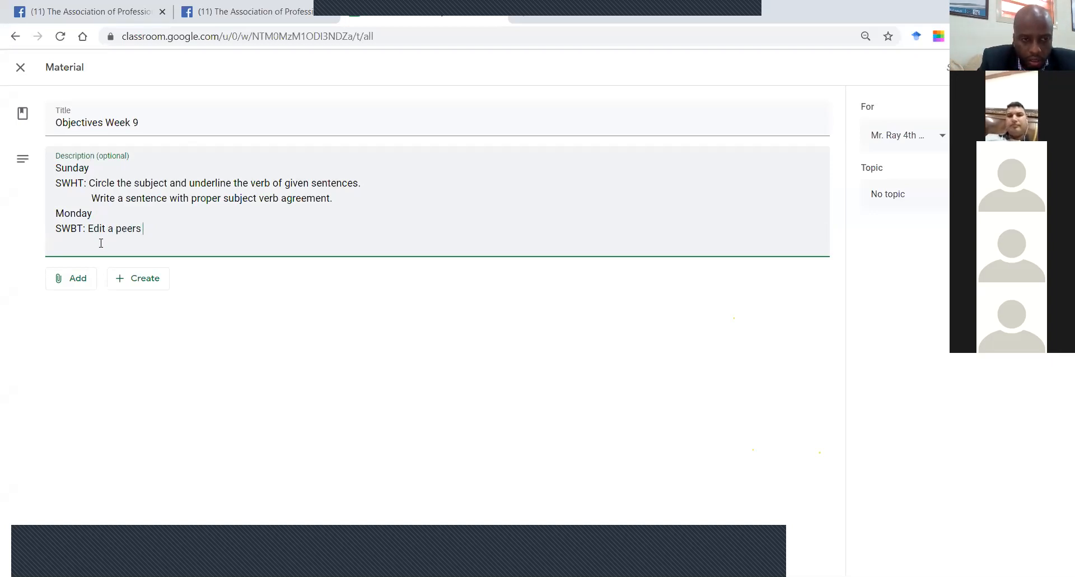
pyautogui.write('sente')
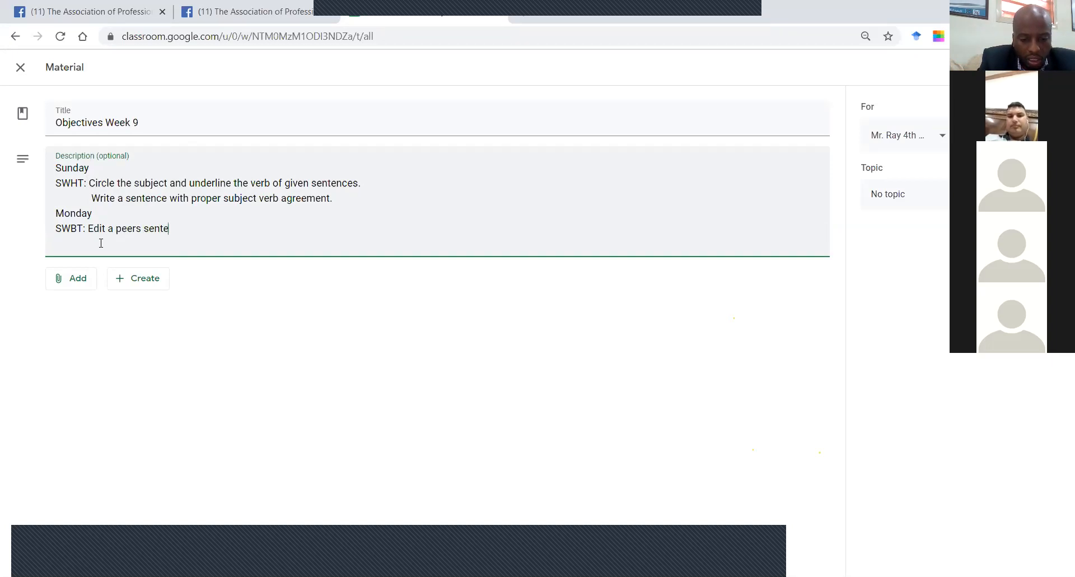
pyautogui.write('nce for p')
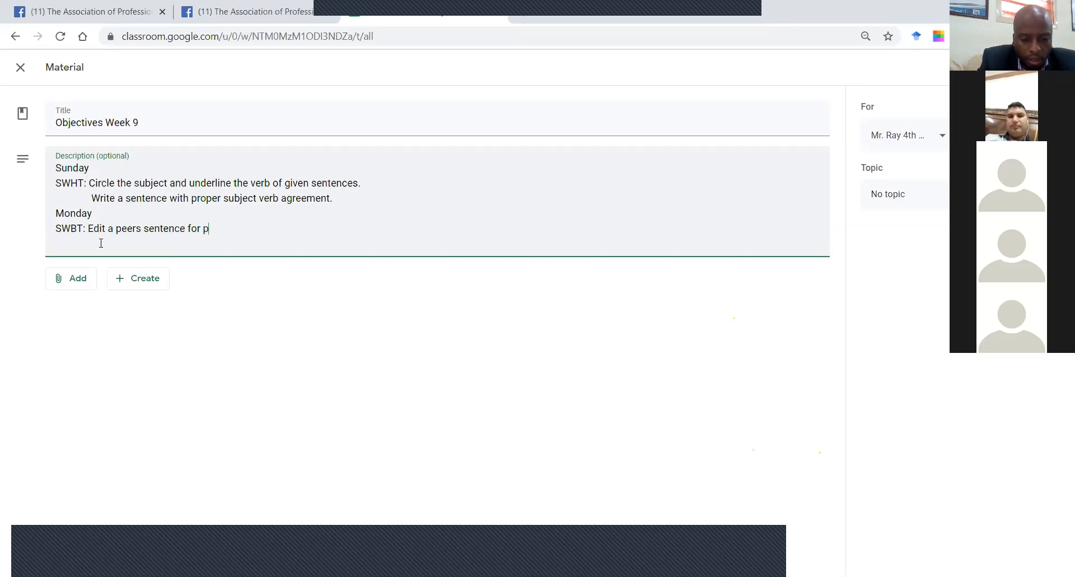
pyautogui.write('roper subject v')
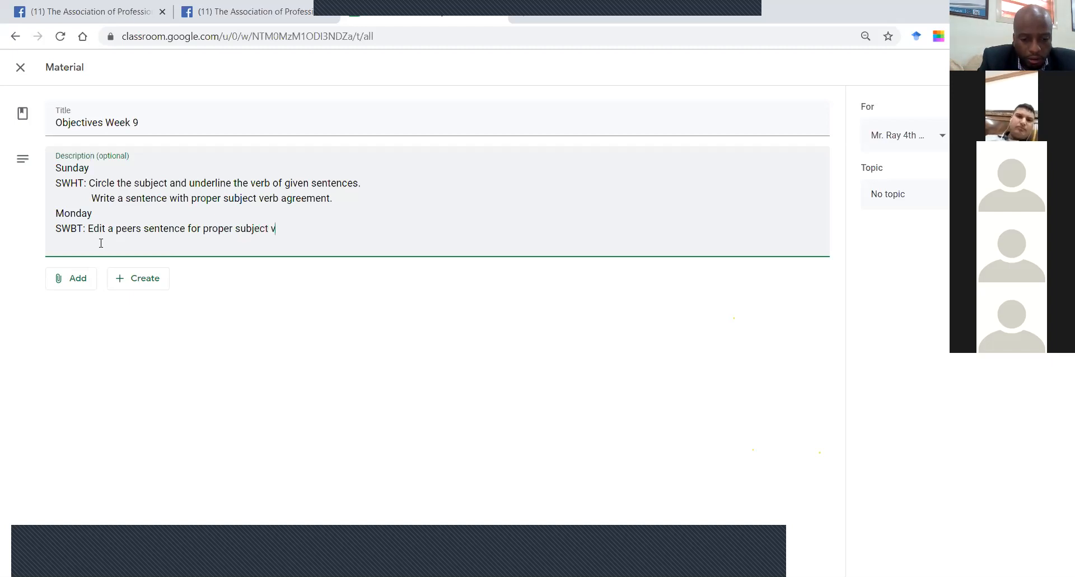
pyautogui.write('erb agre')
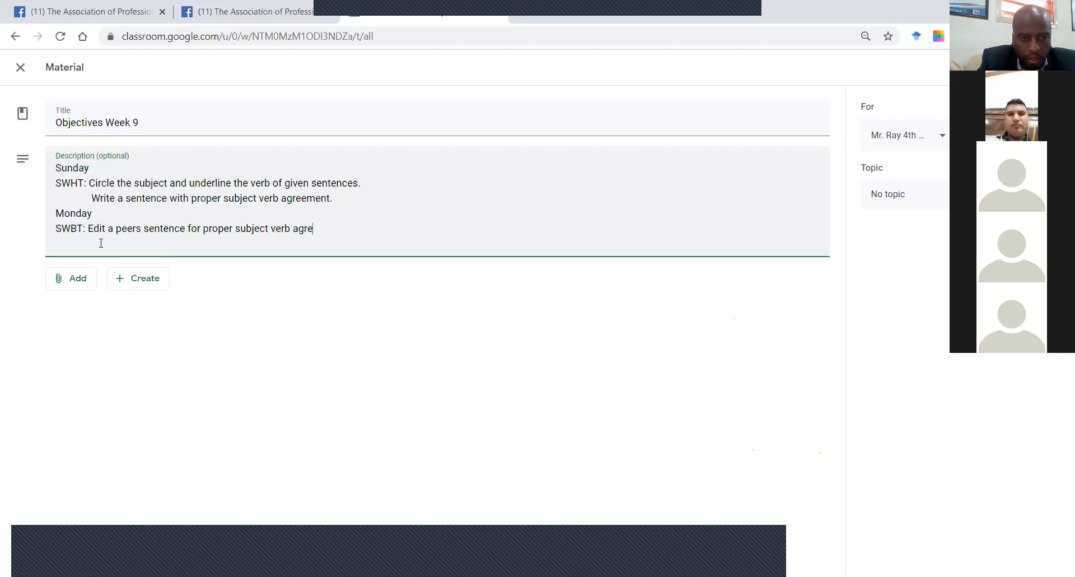
pyautogui.write('ement')
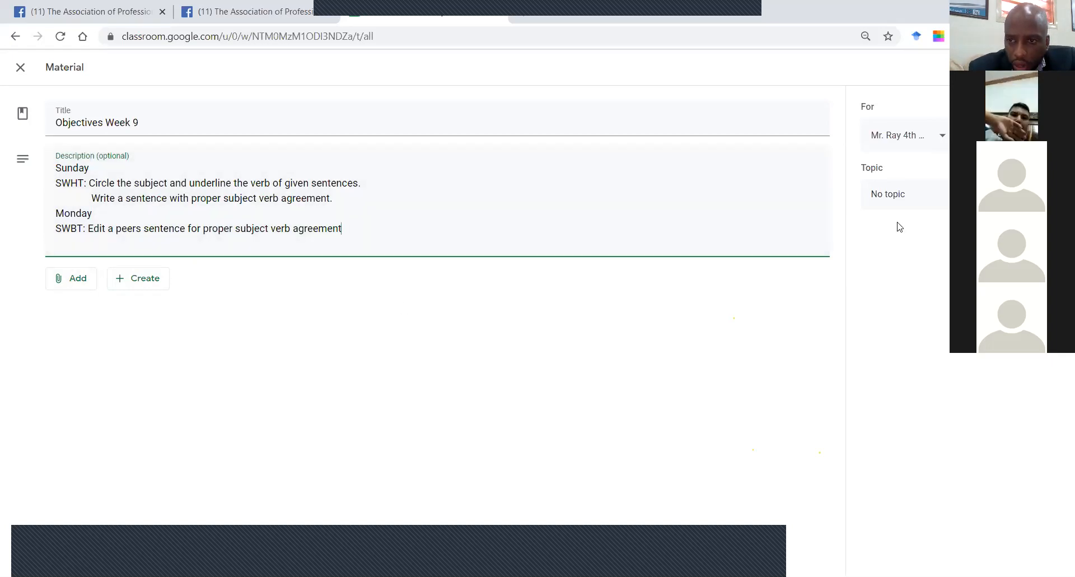
# - File the Objectives Week 9 material under the Week 9 topic and post it
pyautogui.click(945, 205)
pyautogui.click(921, 266)
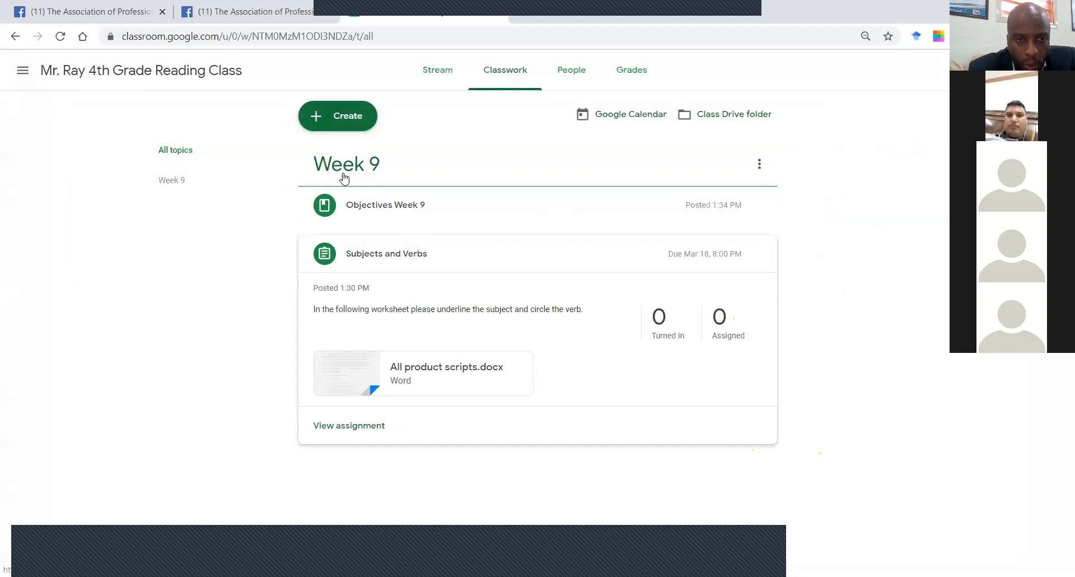
# - Review the details of the posted Objectives Week 9 material and the Subjects and Verbs assignment
pyautogui.click(391, 213)
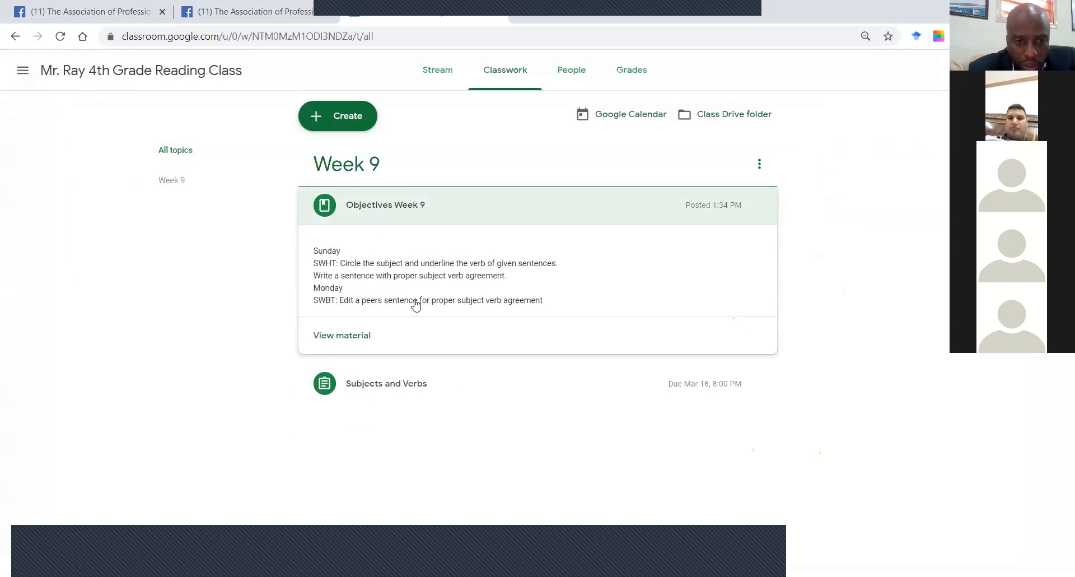
pyautogui.click(391, 385)
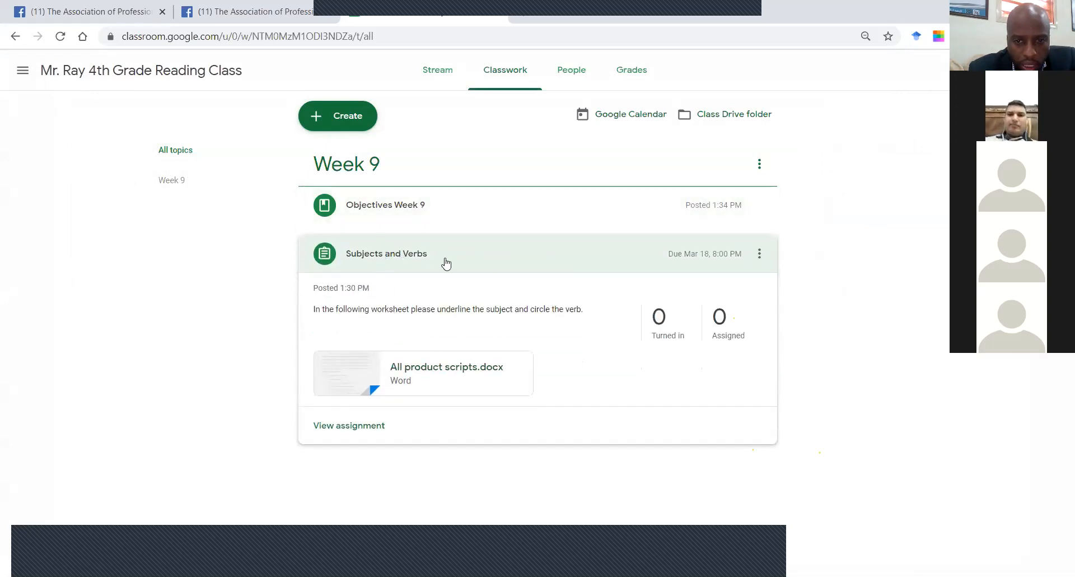
pyautogui.click(485, 268)
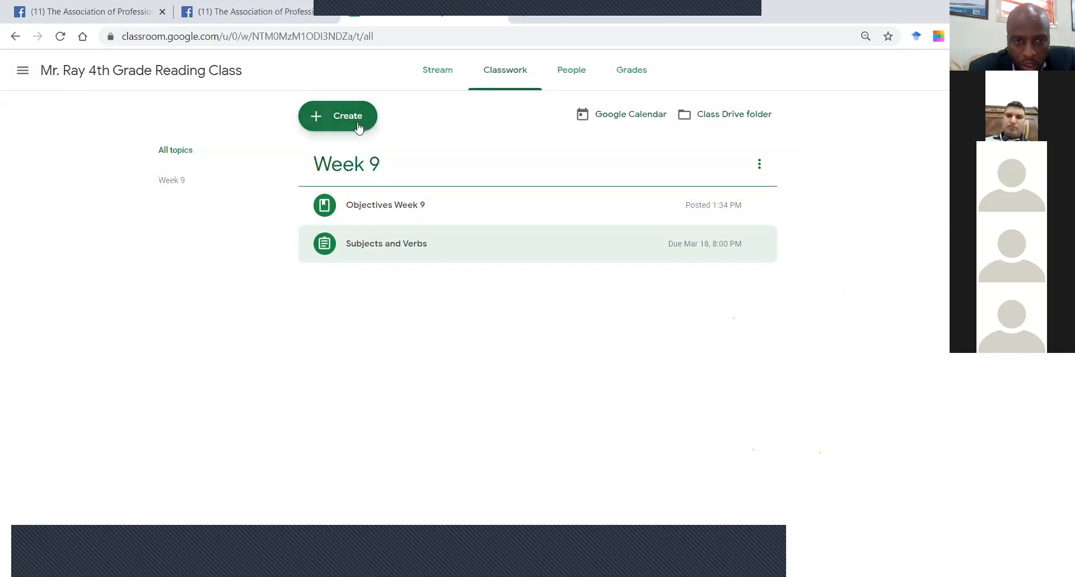
pyautogui.click(372, 245)
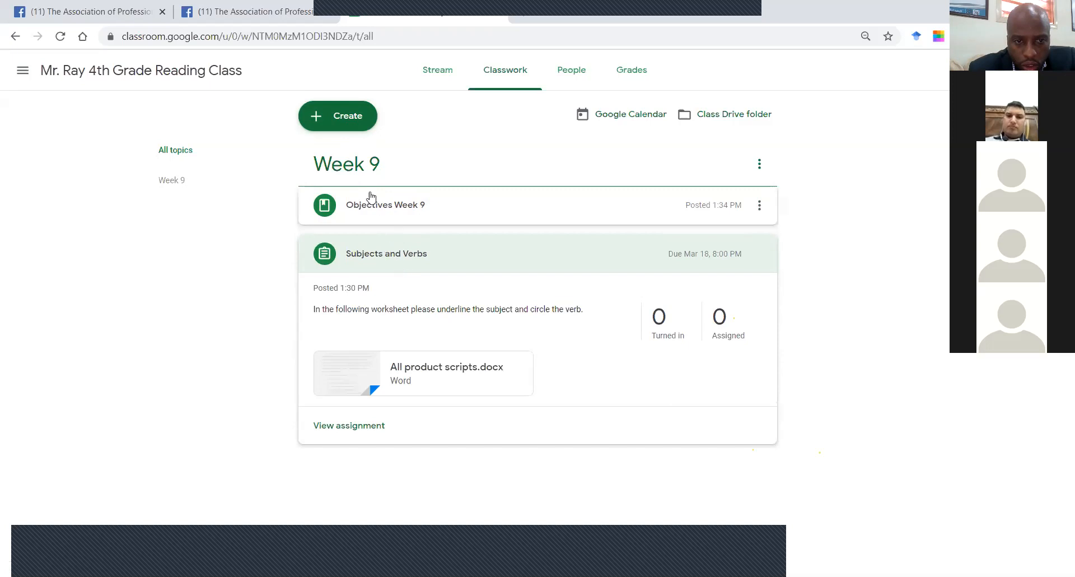
# - Edit the Subjects and Verbs assignment's title to read "Sunday's lesson: Subjects and Verbs" and save the change
pyautogui.click(759, 254)
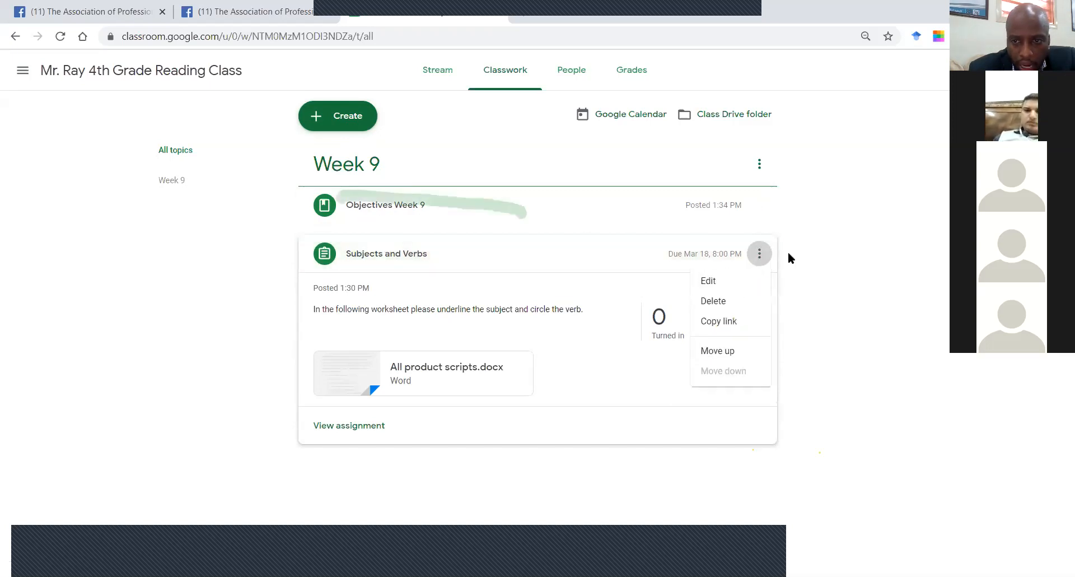
pyautogui.click(768, 250)
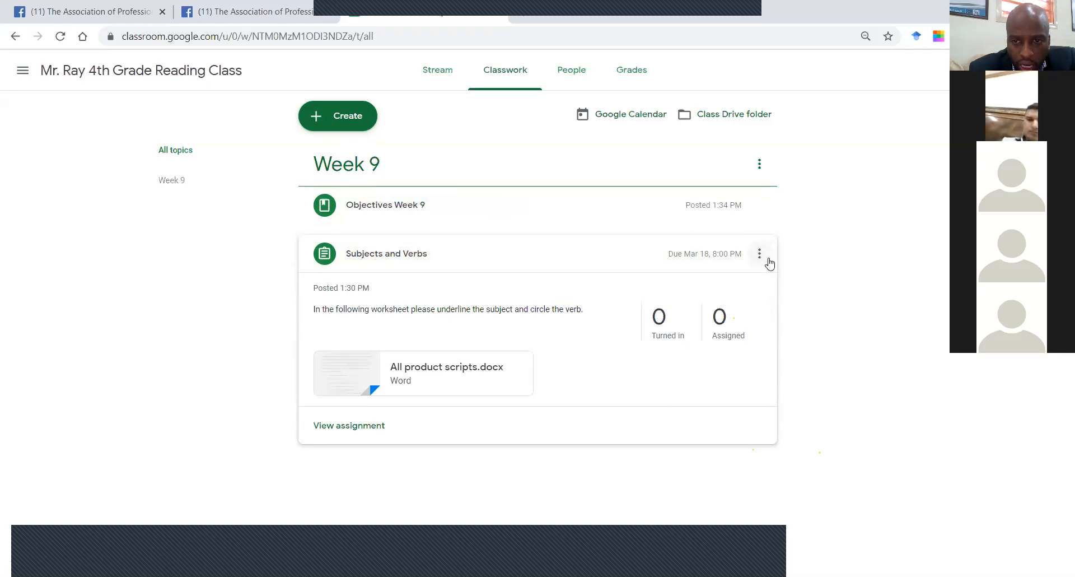
pyautogui.click(761, 256)
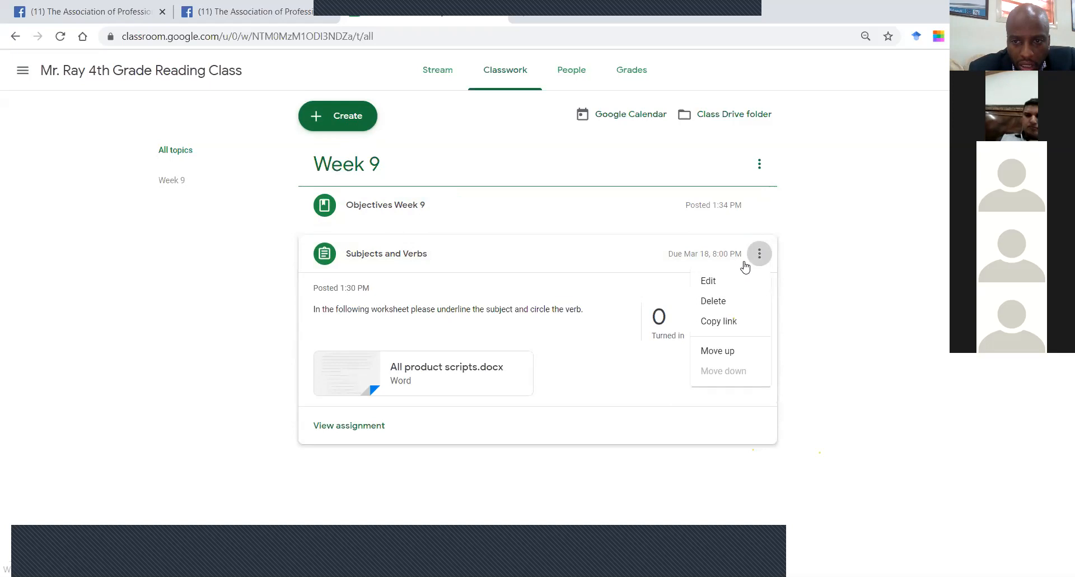
pyautogui.click(728, 281)
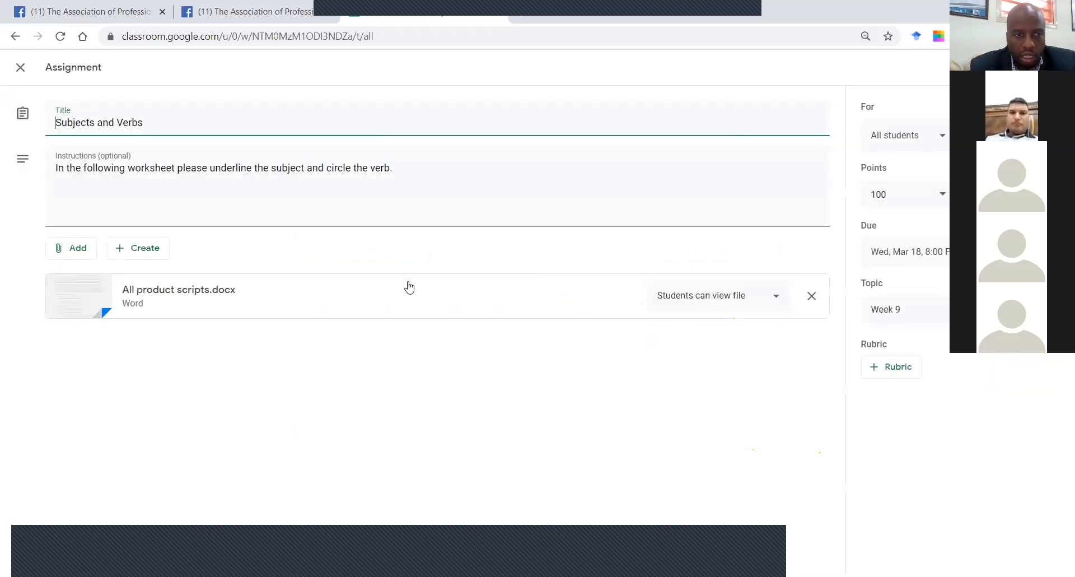
pyautogui.click(52, 120)
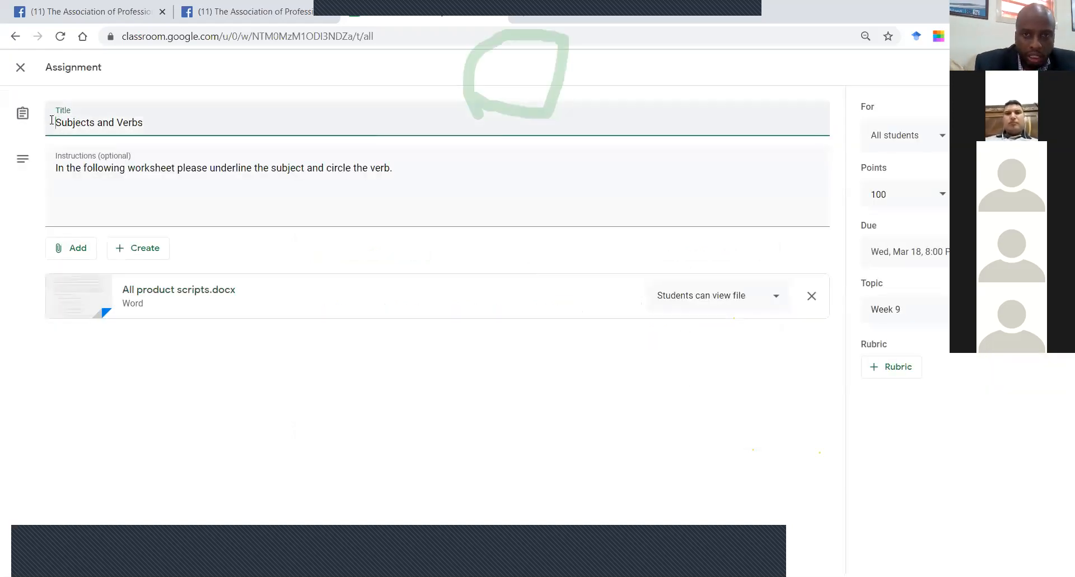
pyautogui.write('Sunday')
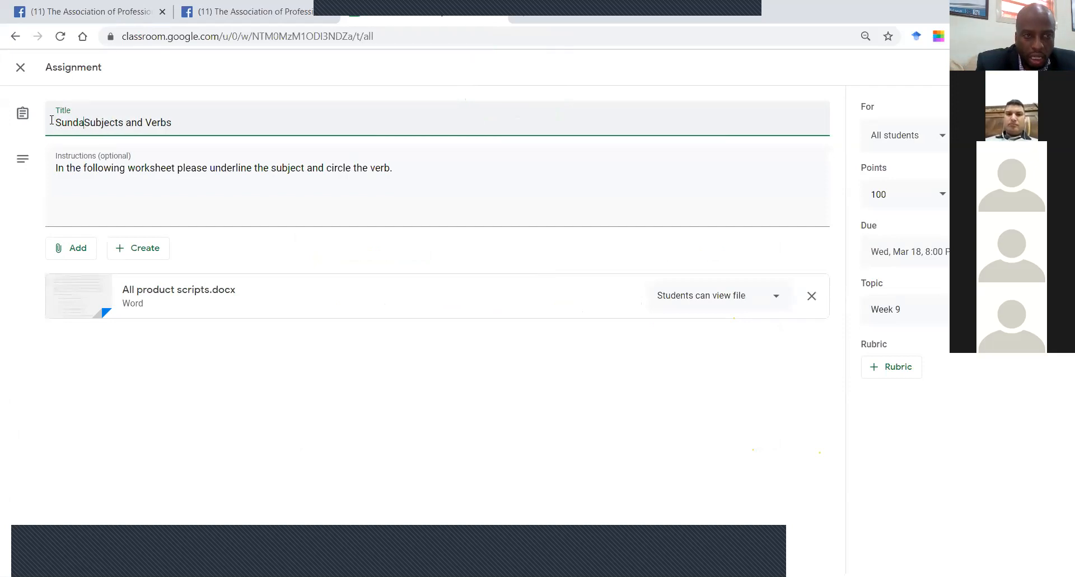
pyautogui.write("'s ")
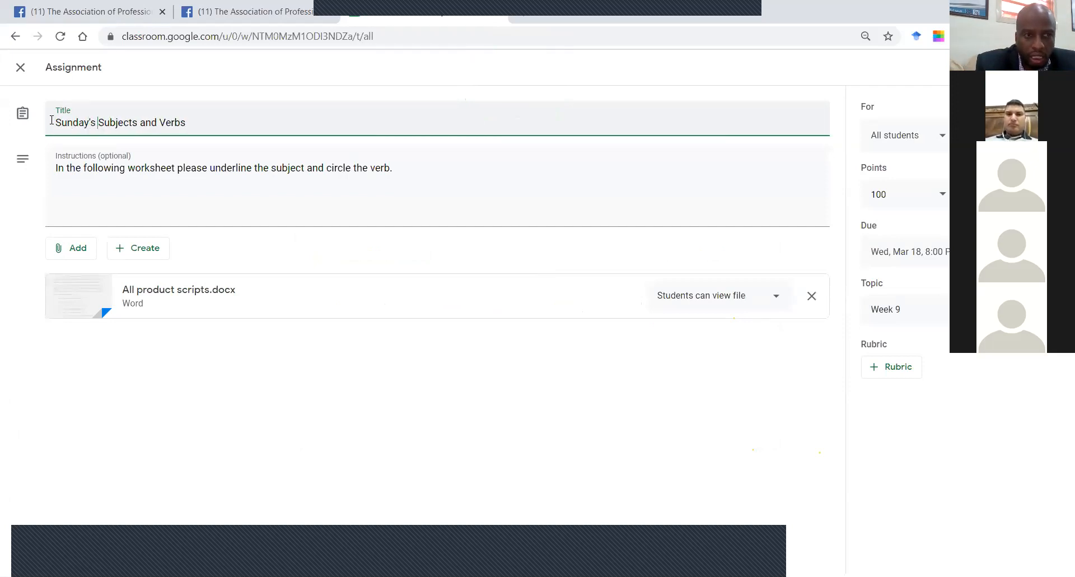
pyautogui.write('lesson')
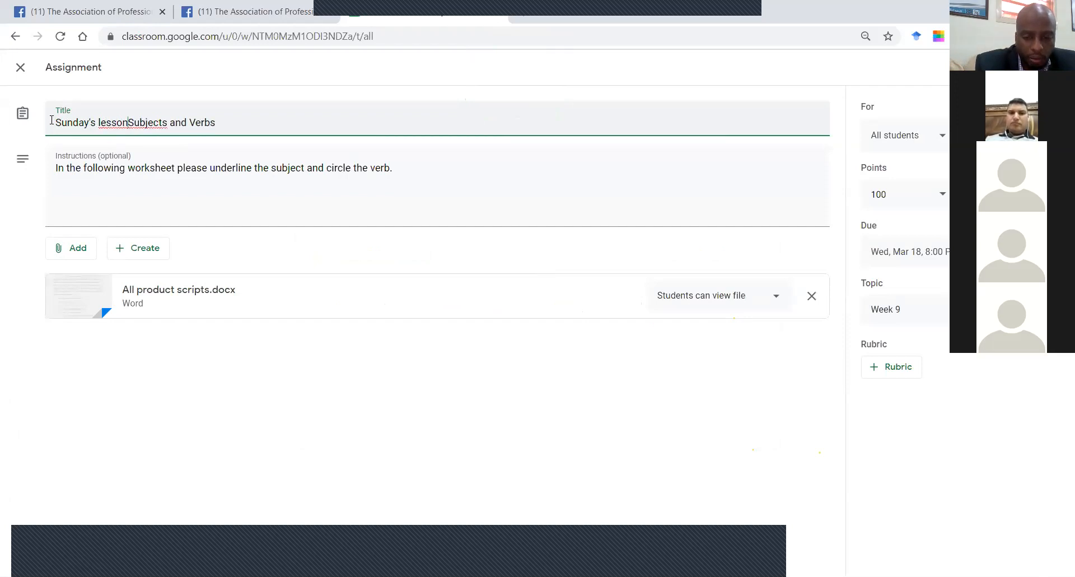
pyautogui.write(':')
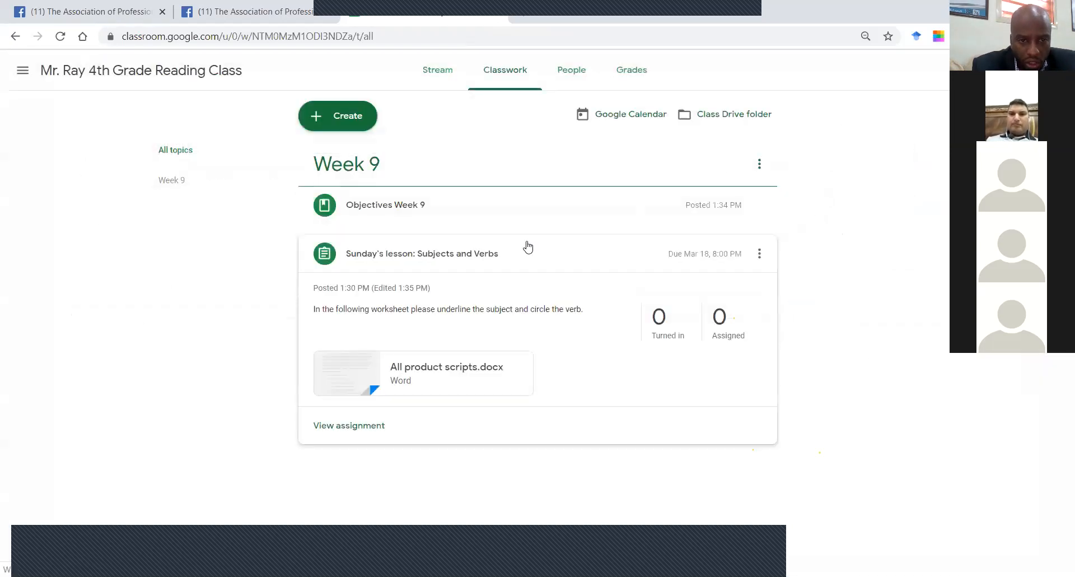
# - Create a new assignment and begin its title with "Monday:"
pyautogui.click(340, 122)
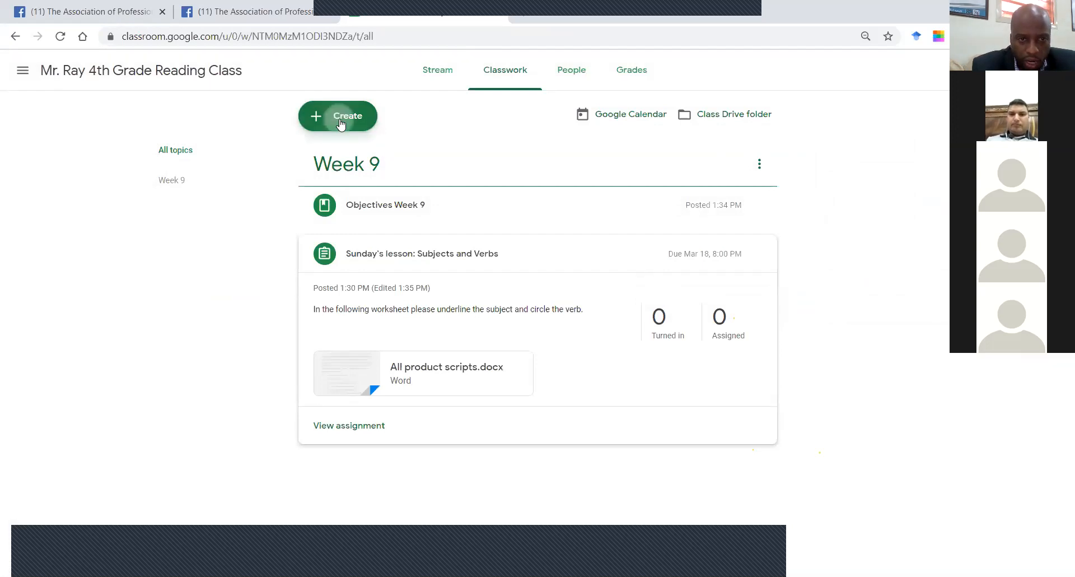
pyautogui.click(358, 155)
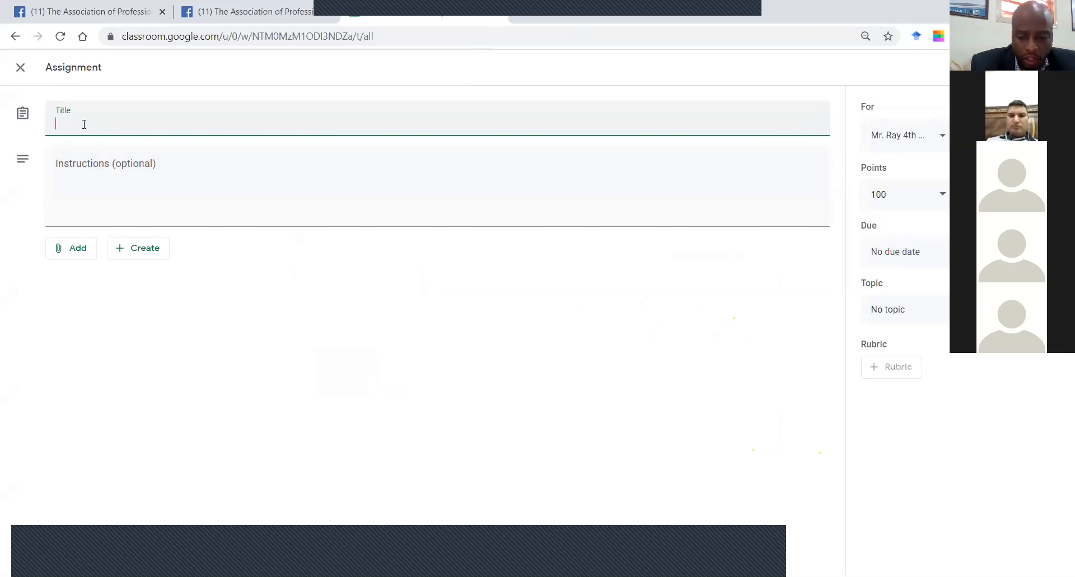
pyautogui.write('Monday:')
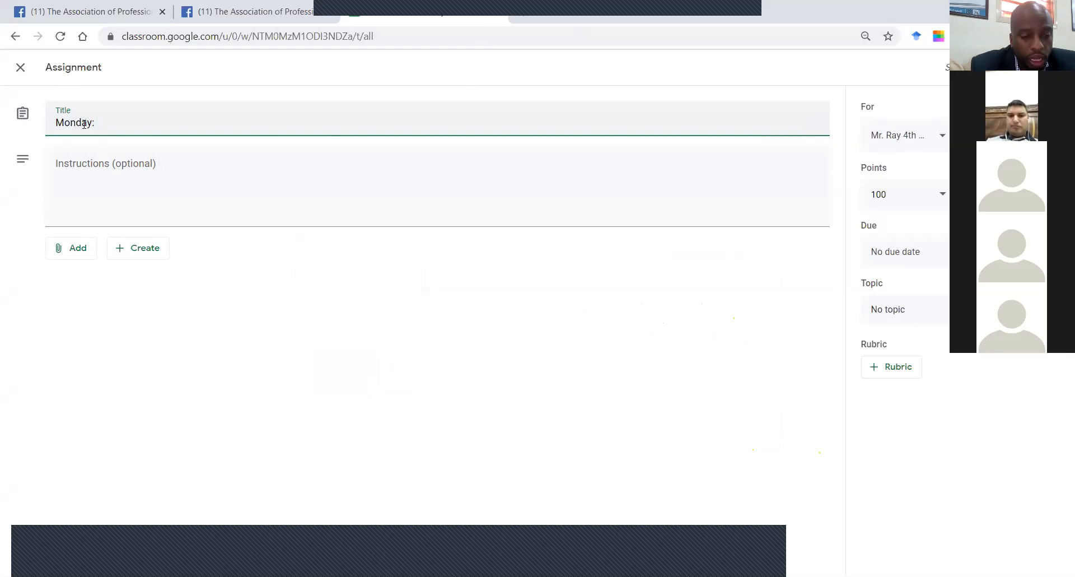
pyautogui.write('Pepos')
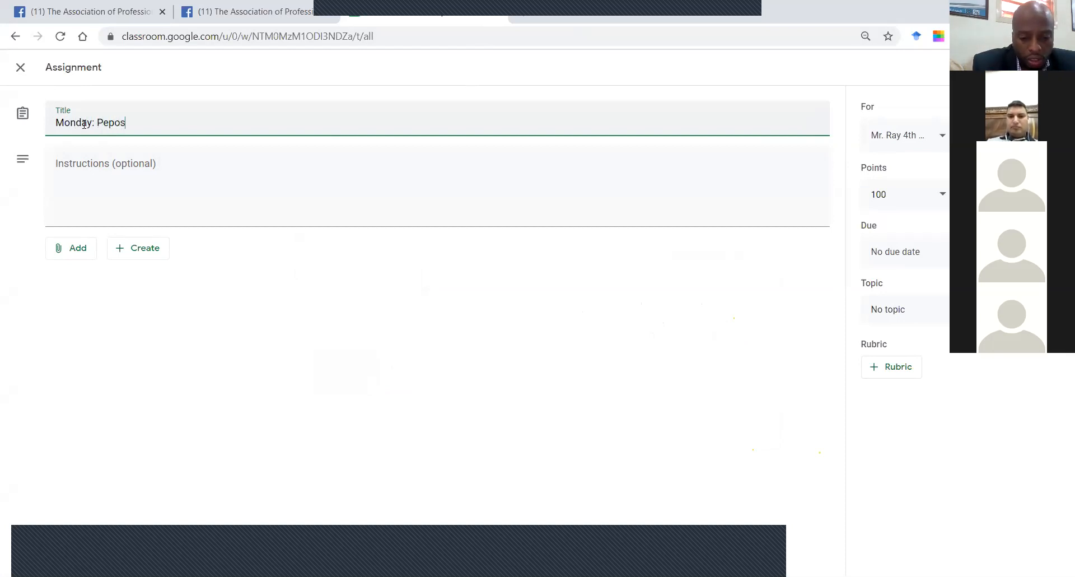
pyautogui.press('BackSpace')
pyautogui.press('BackSpace')
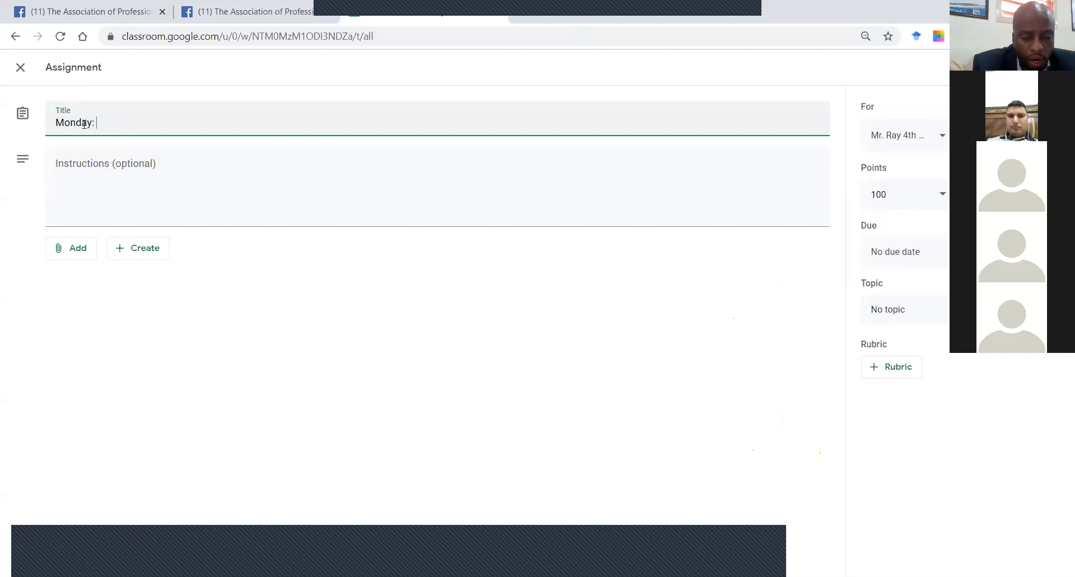
pyautogui.write('Readin')
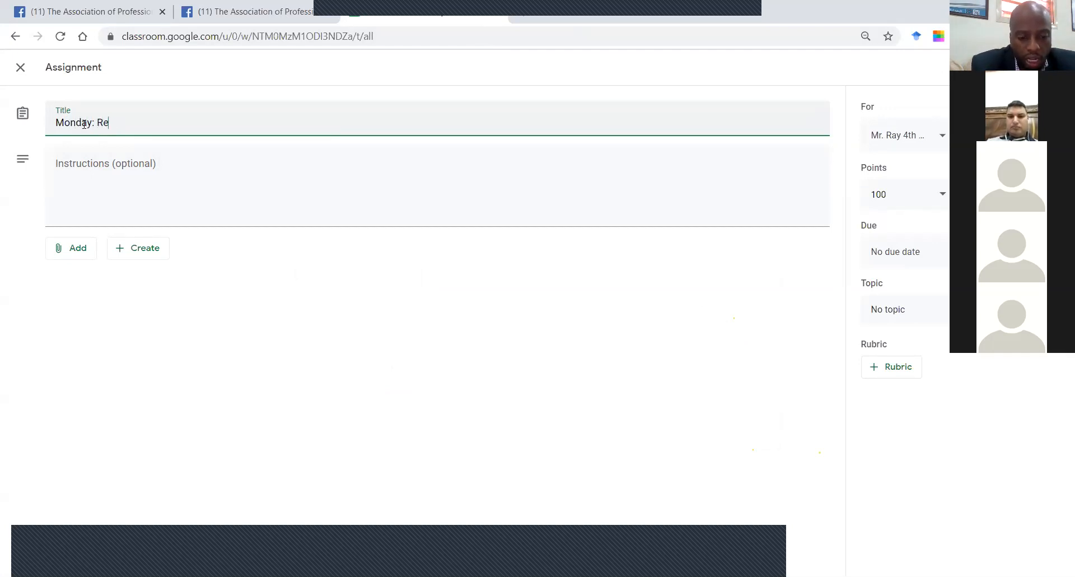
pyautogui.press('BackSpace')
pyautogui.press('BackSpace')
pyautogui.press('BackSpace')
pyautogui.press('BackSpace')
pyautogui.press('BackSpace')
pyautogui.press('BackSpace')
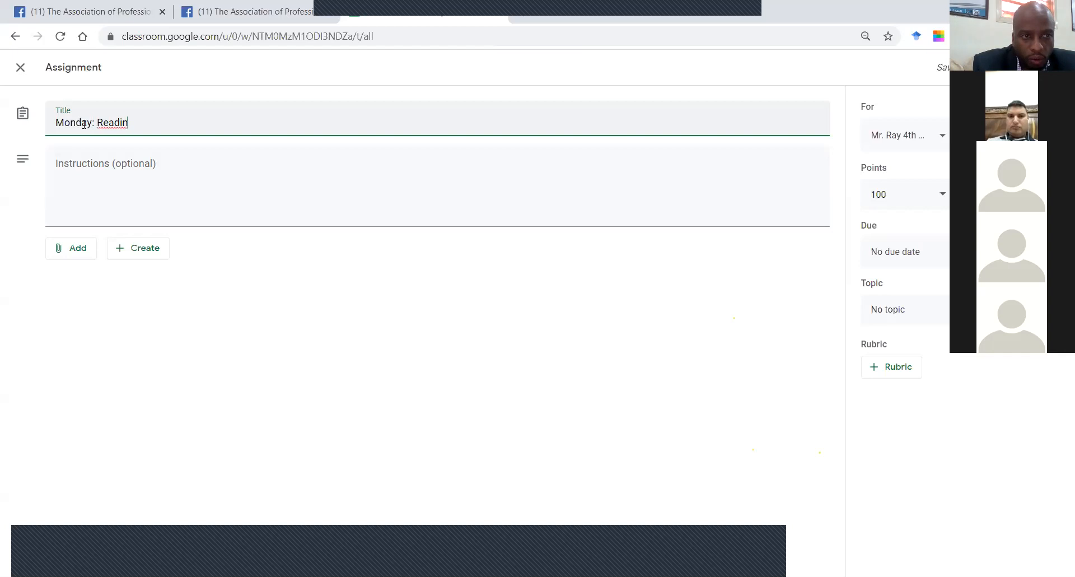
# - Complete the title as "Monday: The Man in the Purple Hat" and begin the instructions with "Students will the short story Man in the Purple Hat"
pyautogui.write('The Man in the Purple Hat')
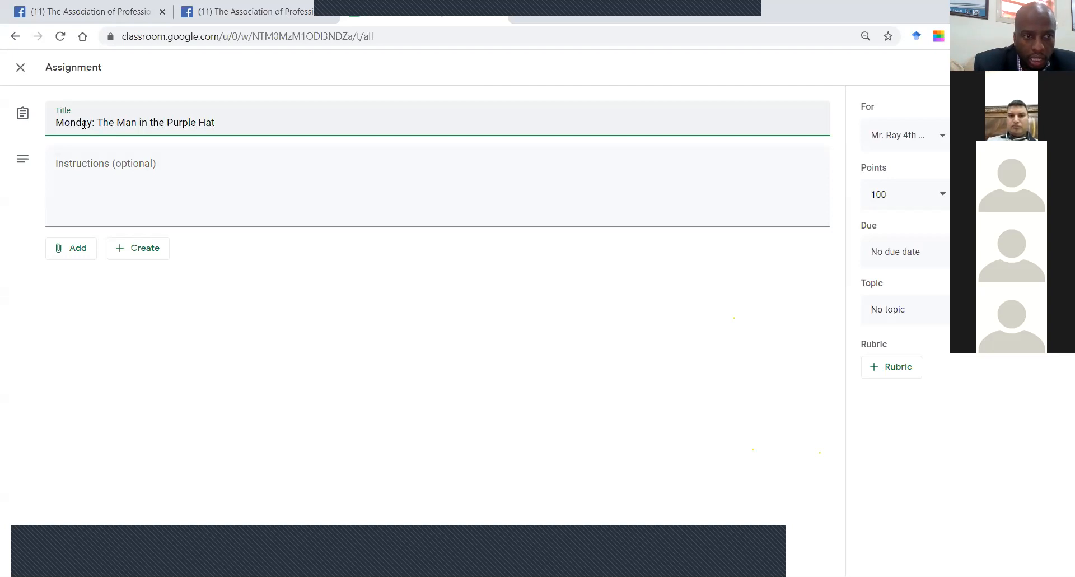
pyautogui.click(70, 176)
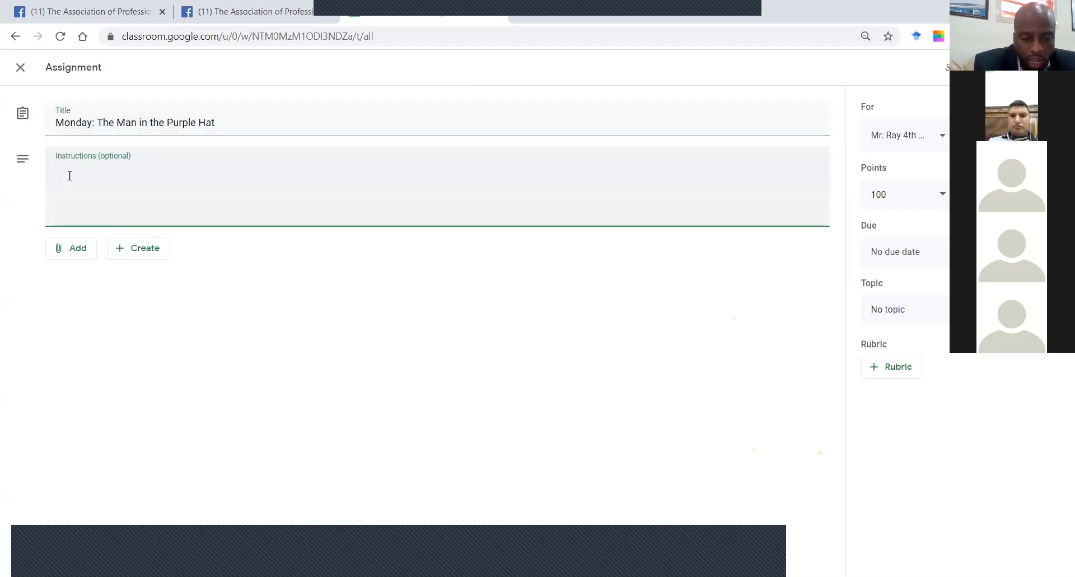
pyautogui.write('Students')
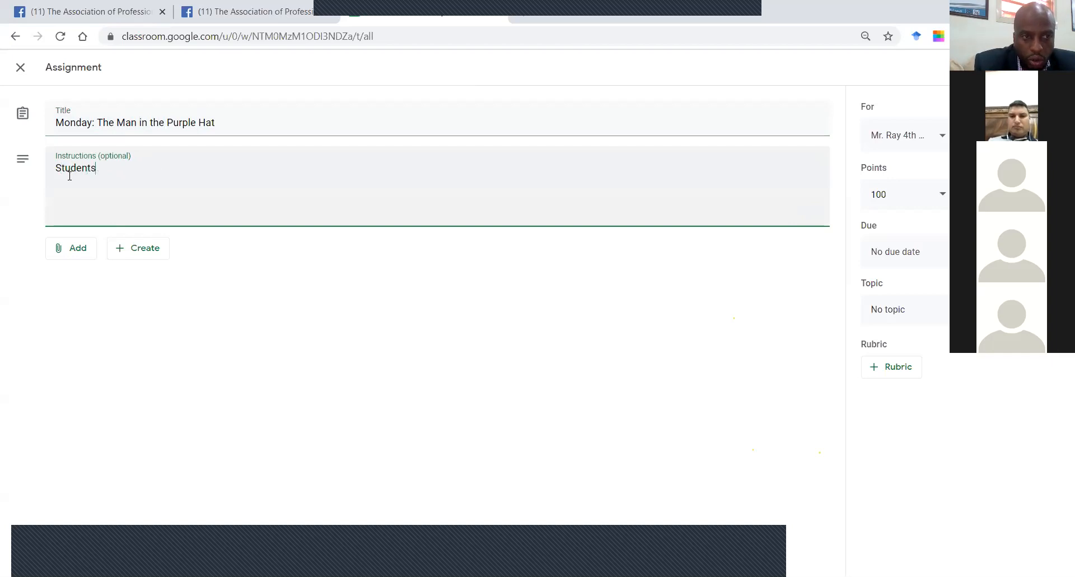
pyautogui.write(' ww')
pyautogui.press('BackSpace')
pyautogui.write('ill the short story')
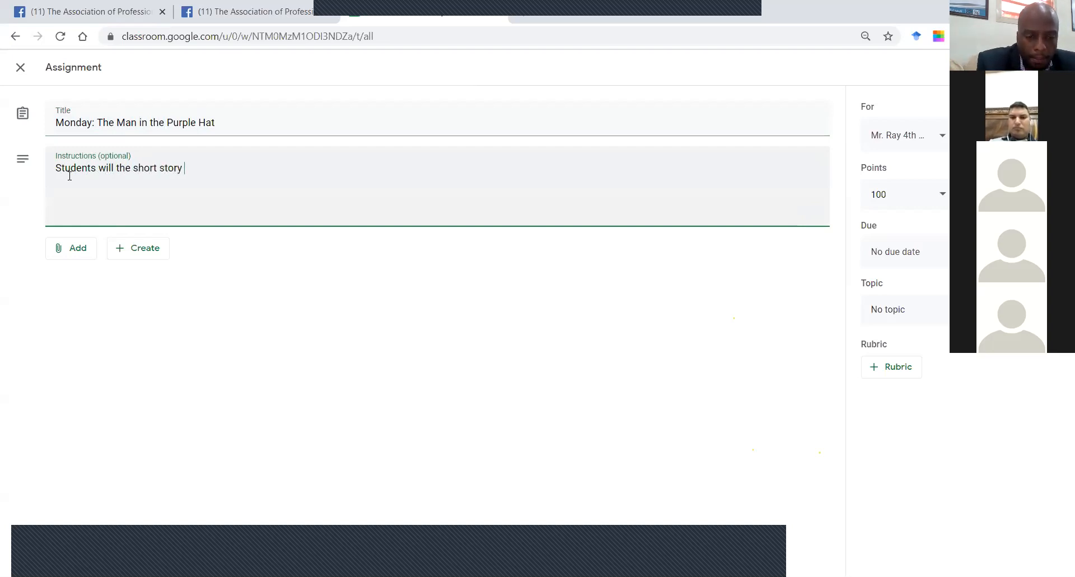
pyautogui.write(' Man in th')
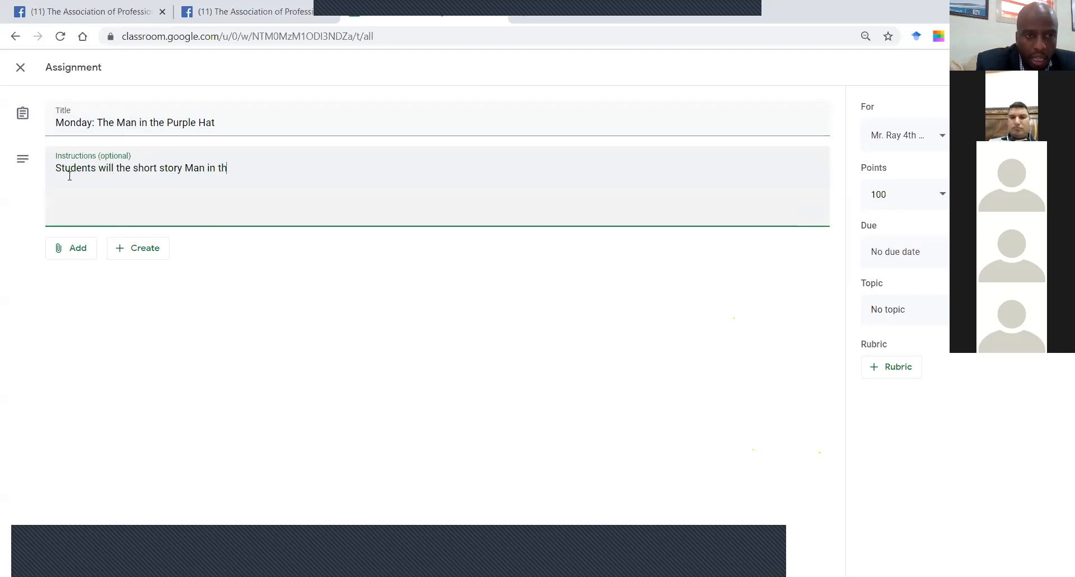
pyautogui.write('ree ')
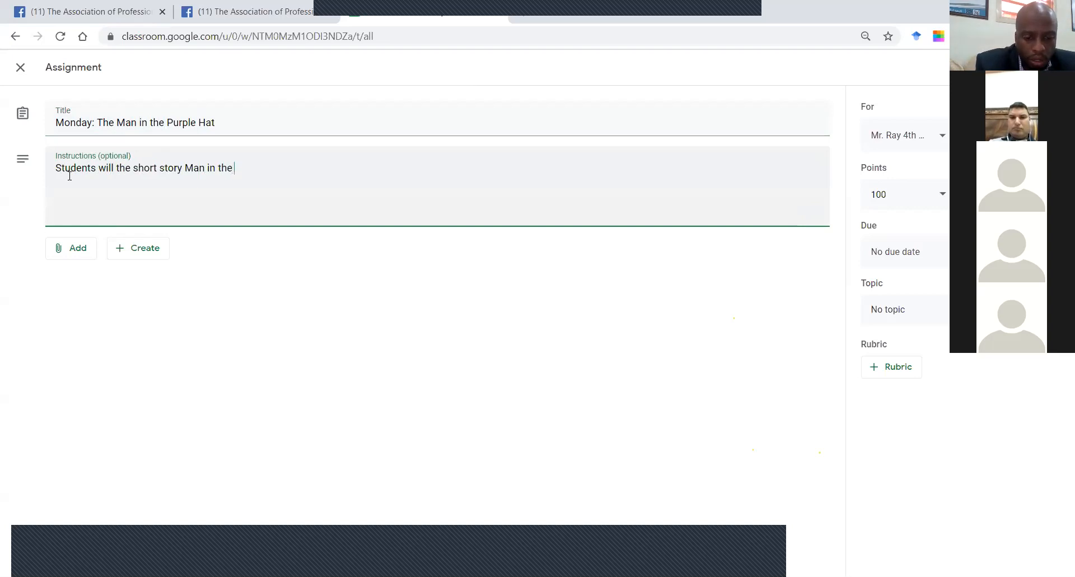
pyautogui.write('Purple Hat')
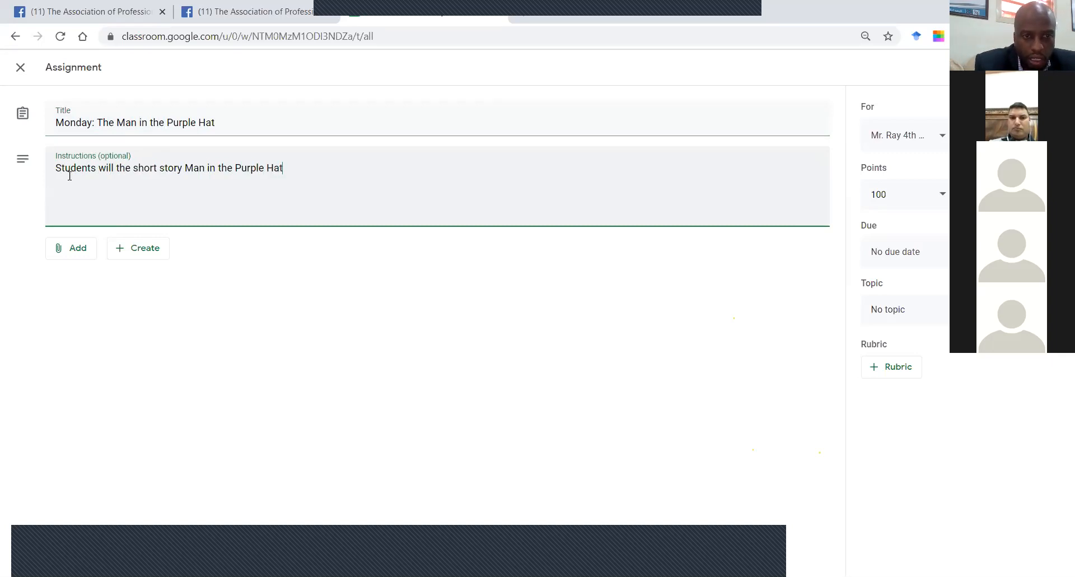
# - Finish the assignment's instructions with "and answer the questions on page 16."
pyautogui.write(' and s')
pyautogui.write('nswer the ')
pyautogui.write('w')
pyautogui.write('qu')
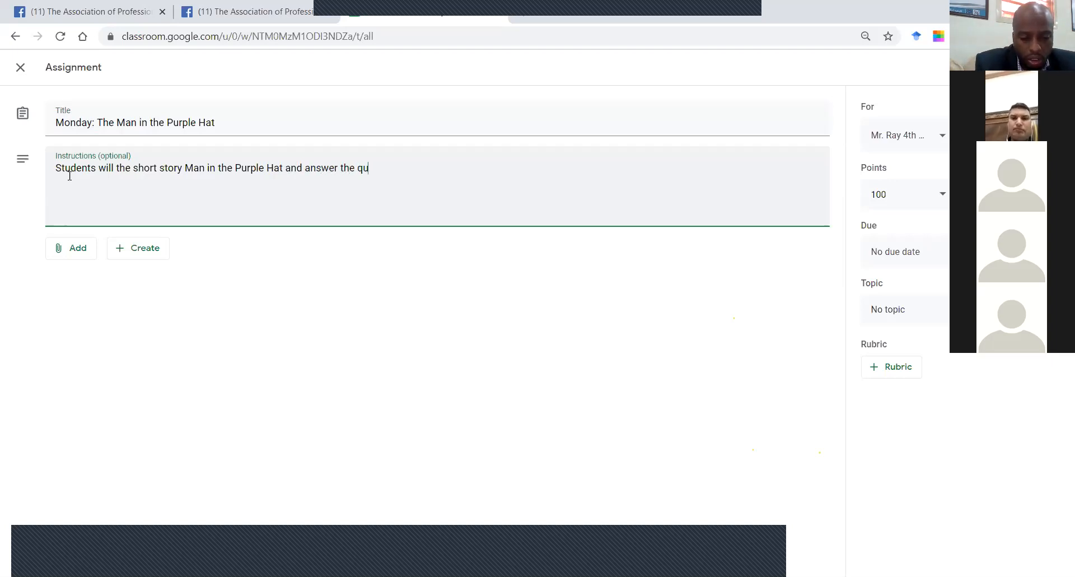
pyautogui.write('estions ')
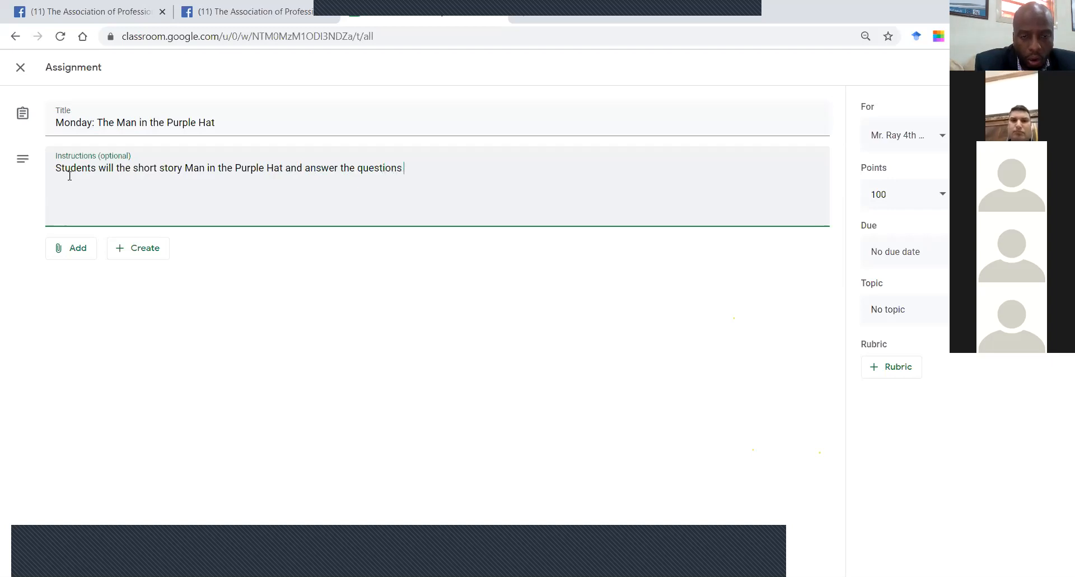
pyautogui.write('on pag')
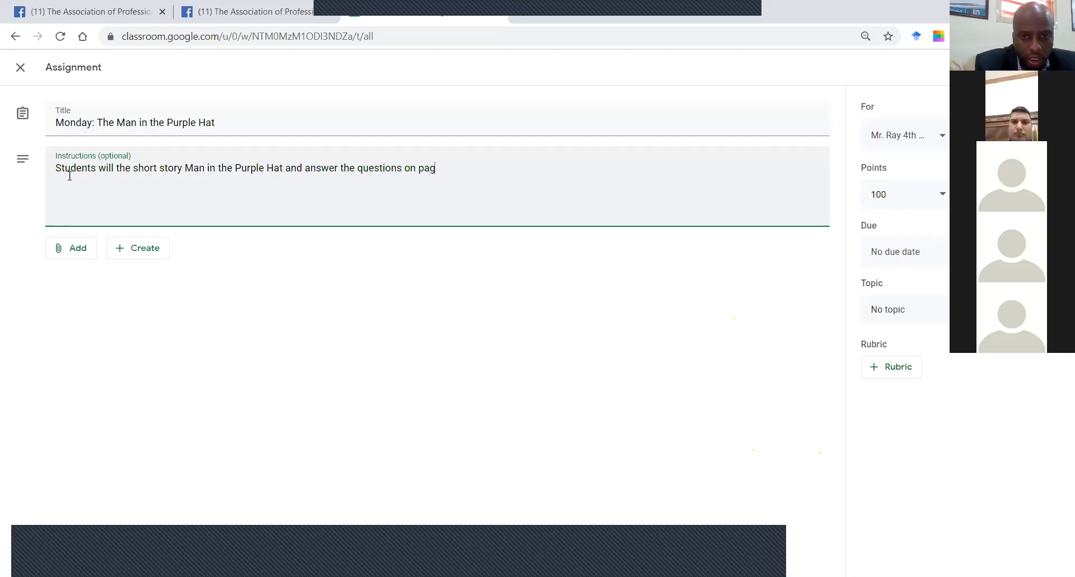
pyautogui.write('e 16.')
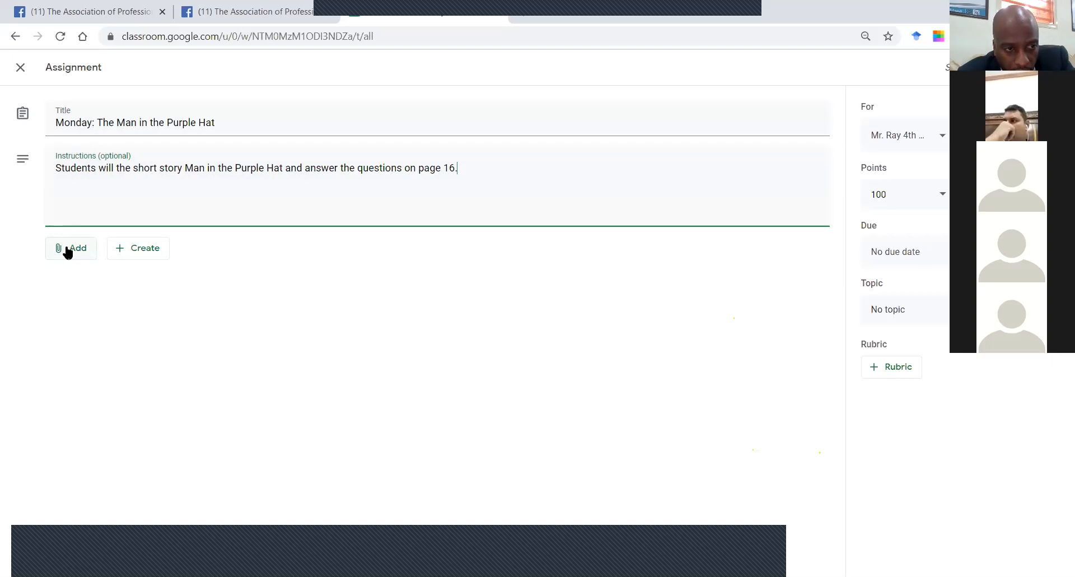
# - File the Monday assignment under the Week 9 topic and post it without attachments
pyautogui.click(69, 247)
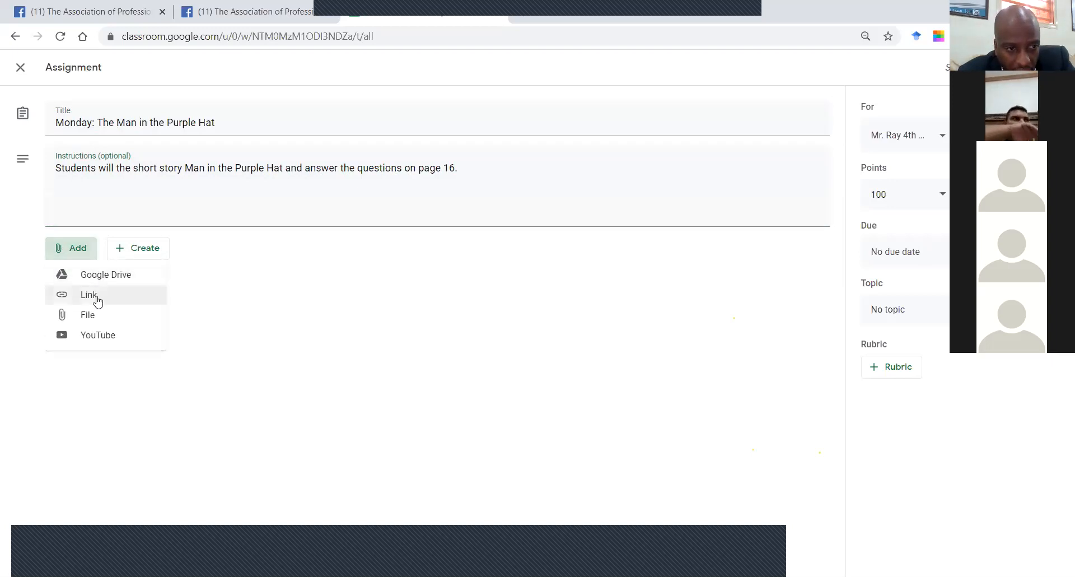
pyautogui.click(250, 320)
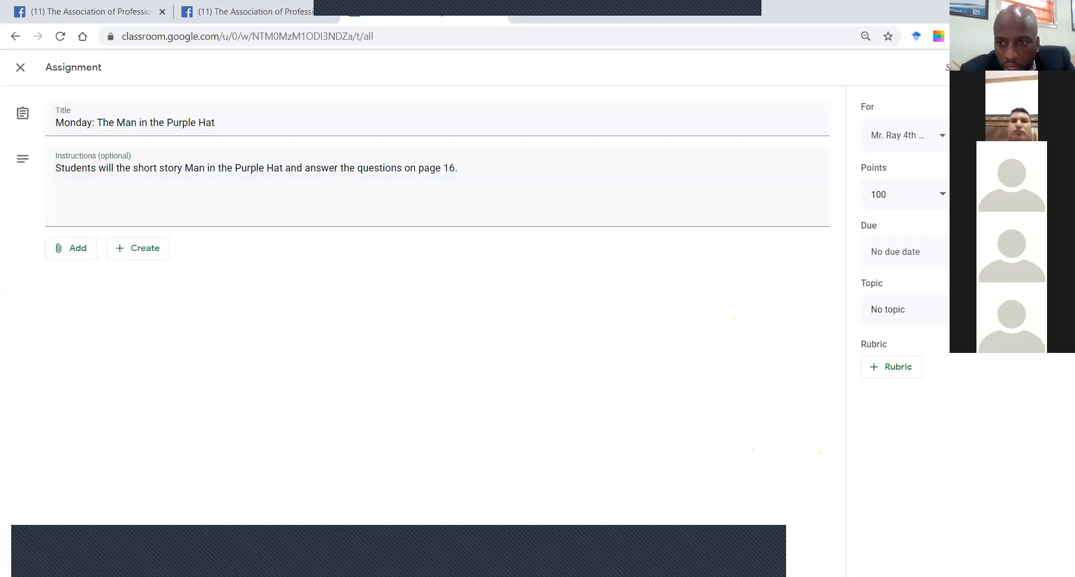
pyautogui.click(938, 315)
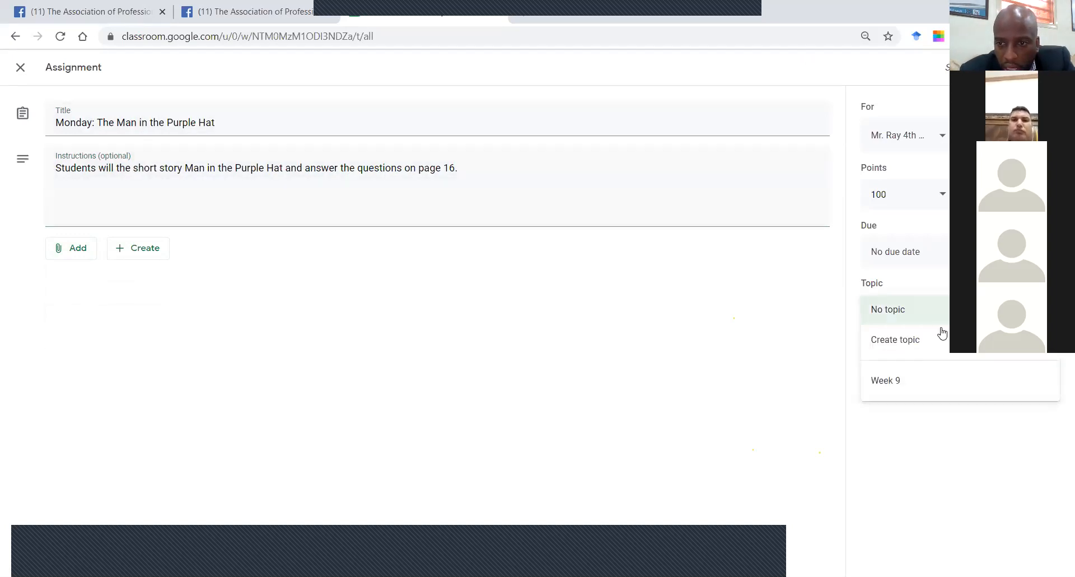
pyautogui.click(912, 382)
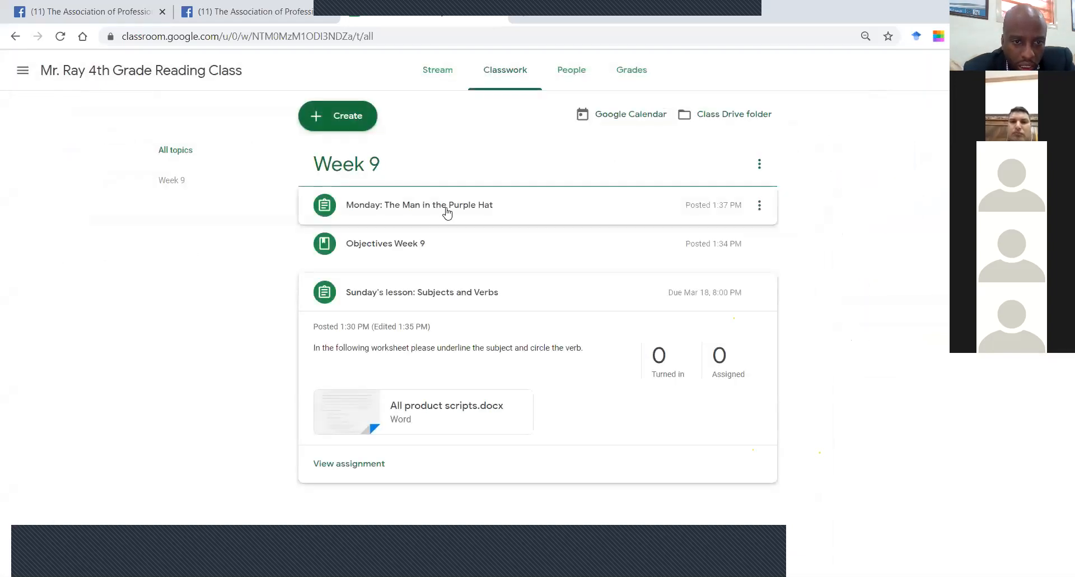
# - Reorder the Week 9 items so that Objectives Week 9 comes first, Sunday's lesson second and the Monday assignment last
pyautogui.moveTo(345, 249); pyautogui.dragTo(370, 209)
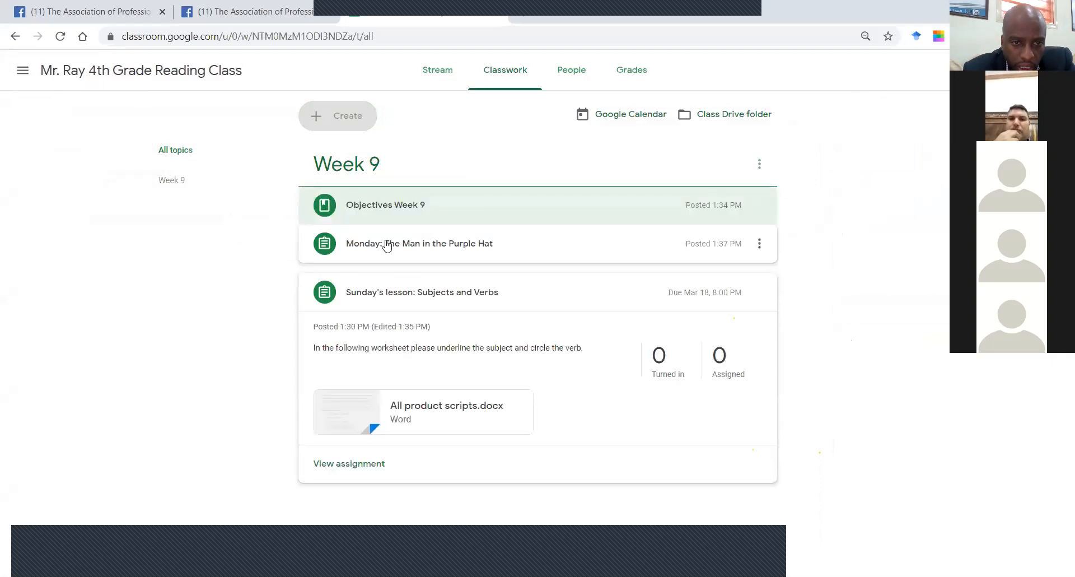
pyautogui.moveTo(370, 291); pyautogui.dragTo(385, 243)
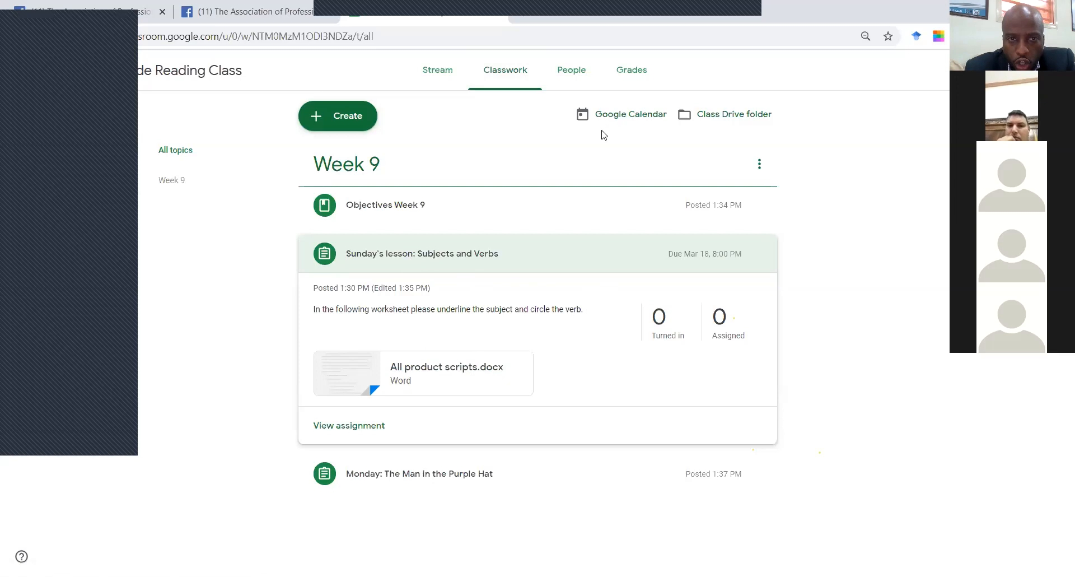
# - Create a new material post titled "Monday Teacher Presentation"
pyautogui.click(352, 119)
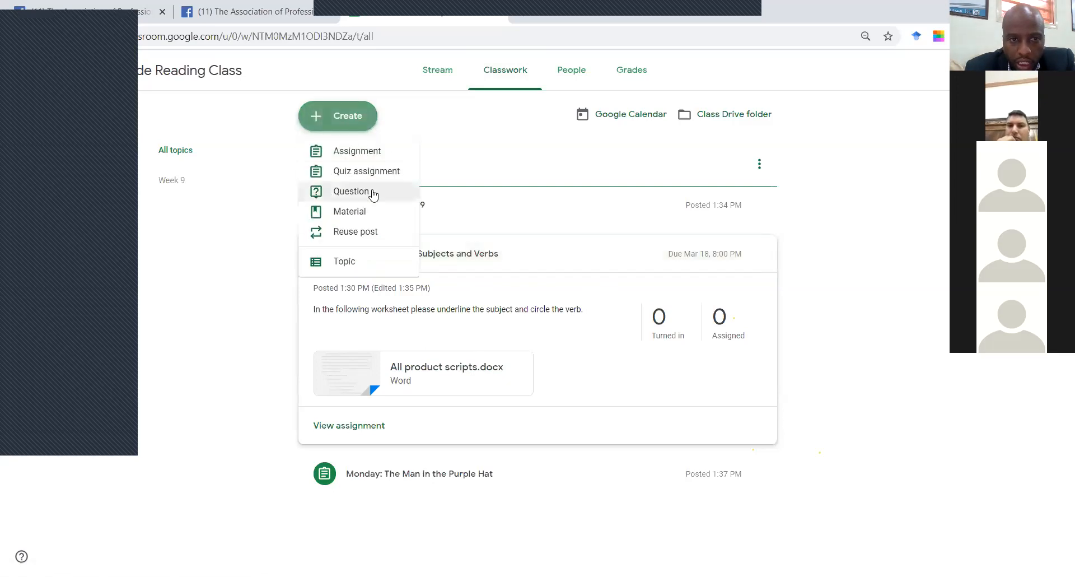
pyautogui.click(359, 212)
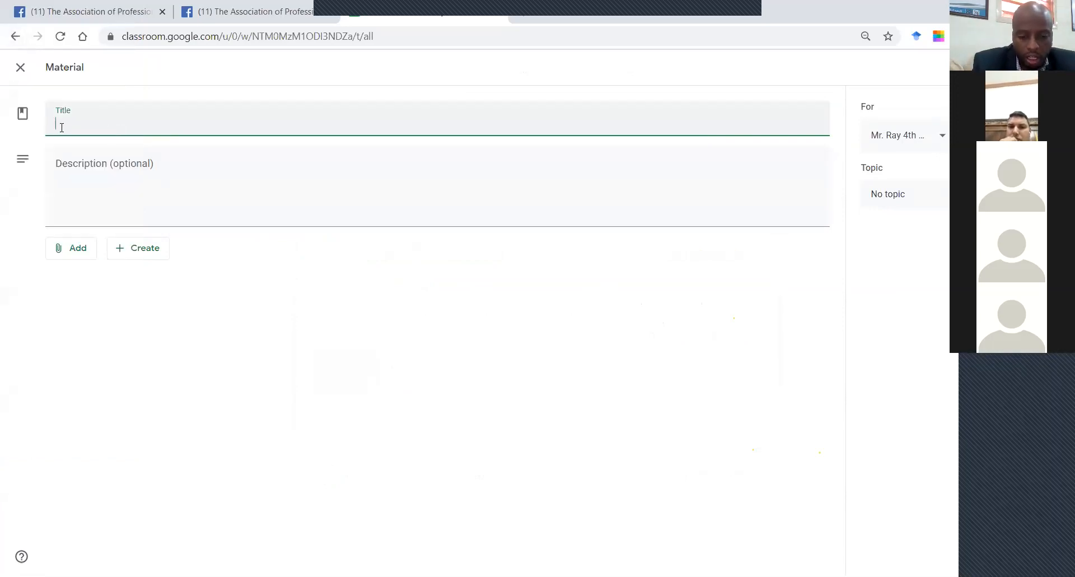
pyautogui.write('Monday ')
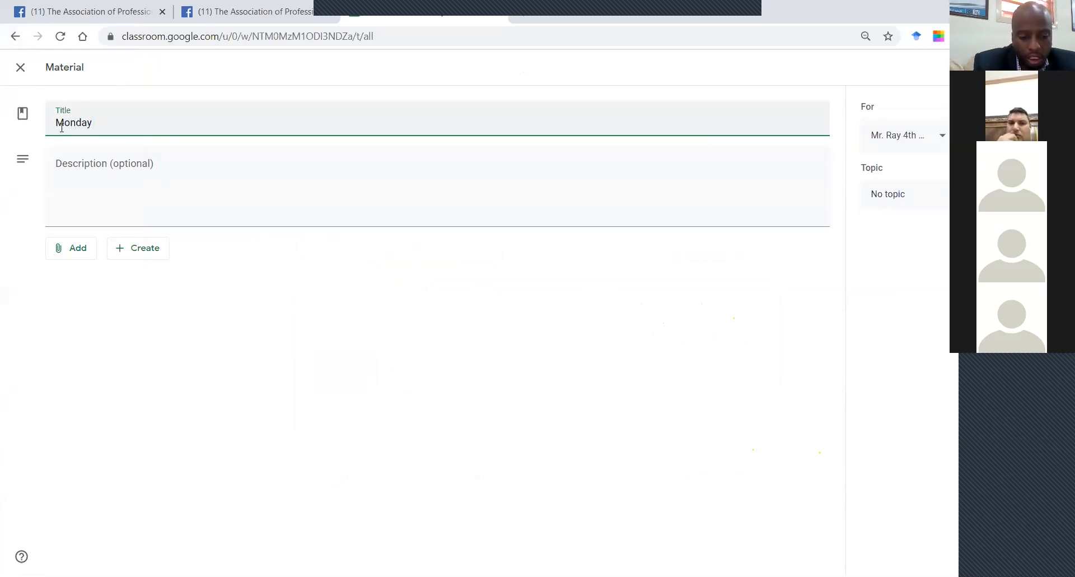
pyautogui.write('1')
pyautogui.press('BackSpace')
pyautogui.write('Teacher ')
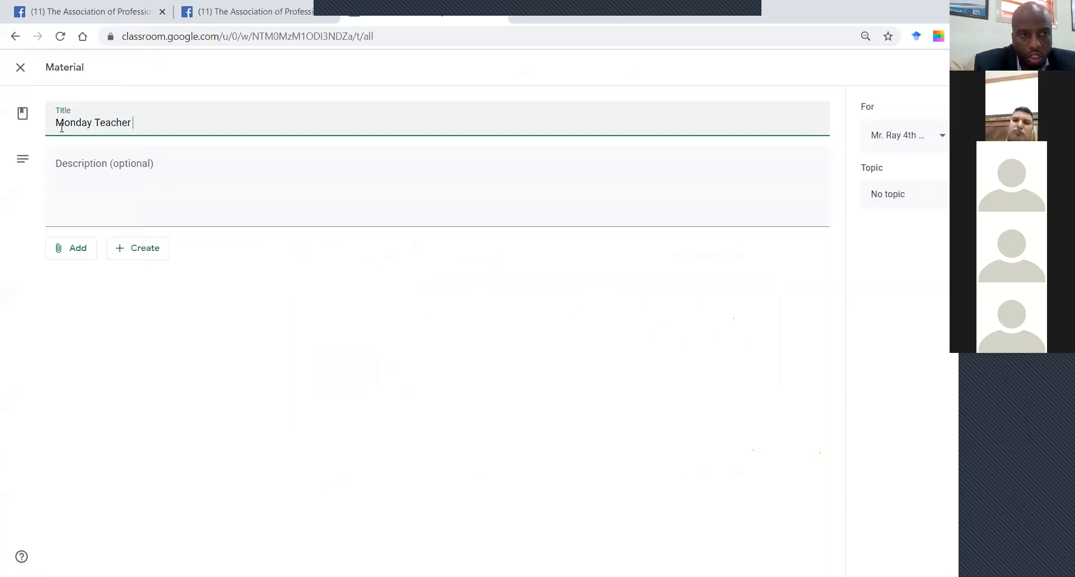
pyautogui.write('Lec')
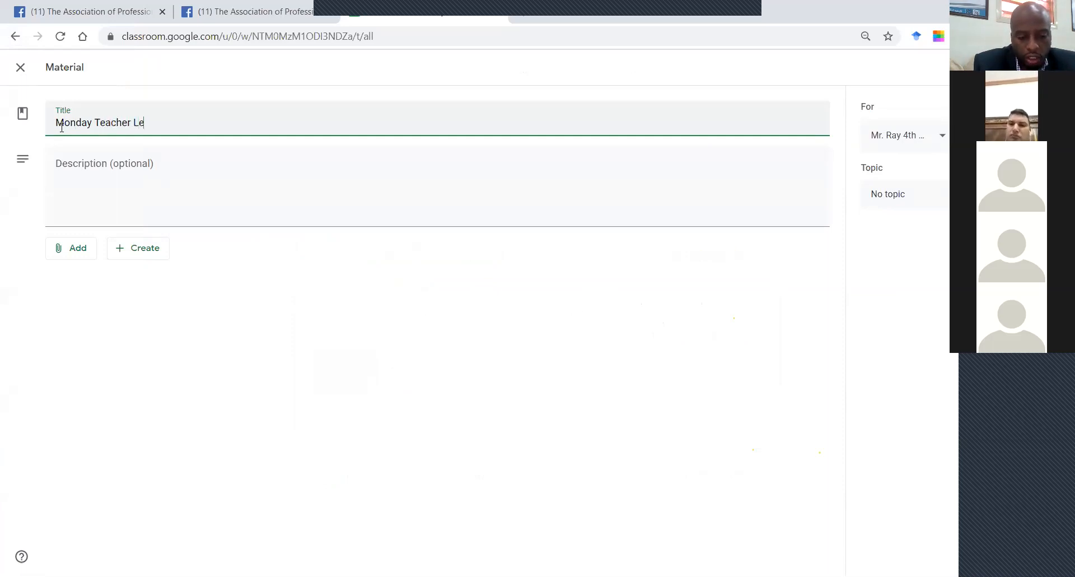
pyautogui.press('BackSpace')
pyautogui.press('BackSpace')
pyautogui.press('BackSpace')
pyautogui.write('Prep')
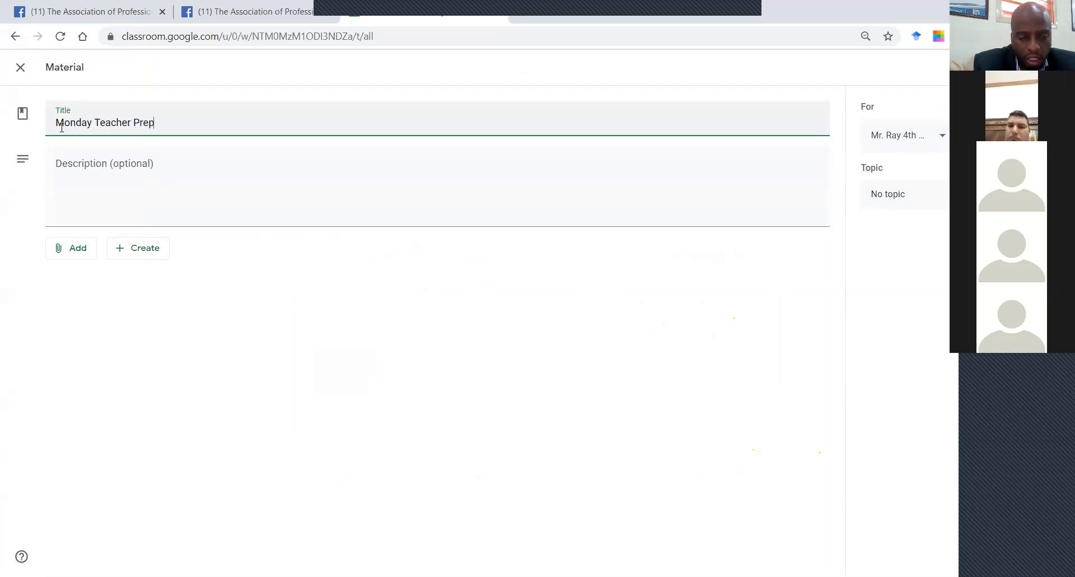
pyautogui.press('BackSpace')
pyautogui.write('sentation')
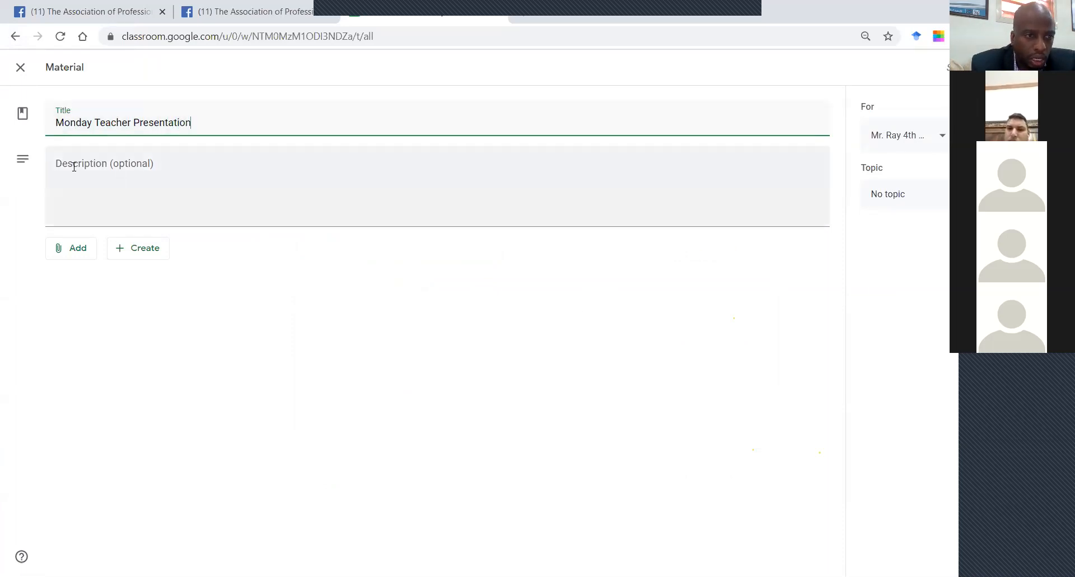
# - Search YouTube for the teacher's name and attach the EDL 856 introduction video to the Monday Teacher Presentation material
pyautogui.click(69, 252)
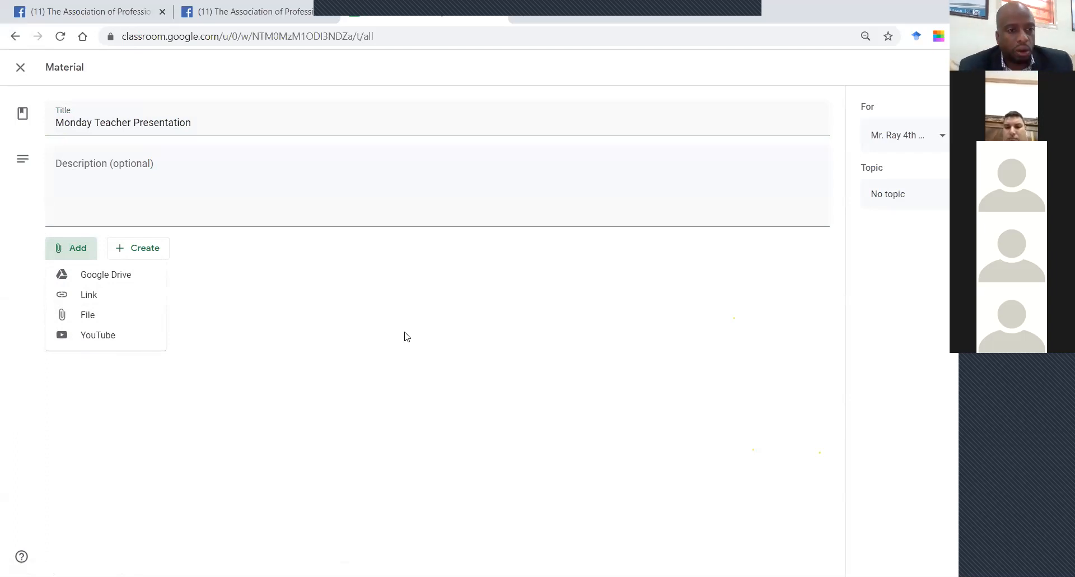
pyautogui.click(99, 336)
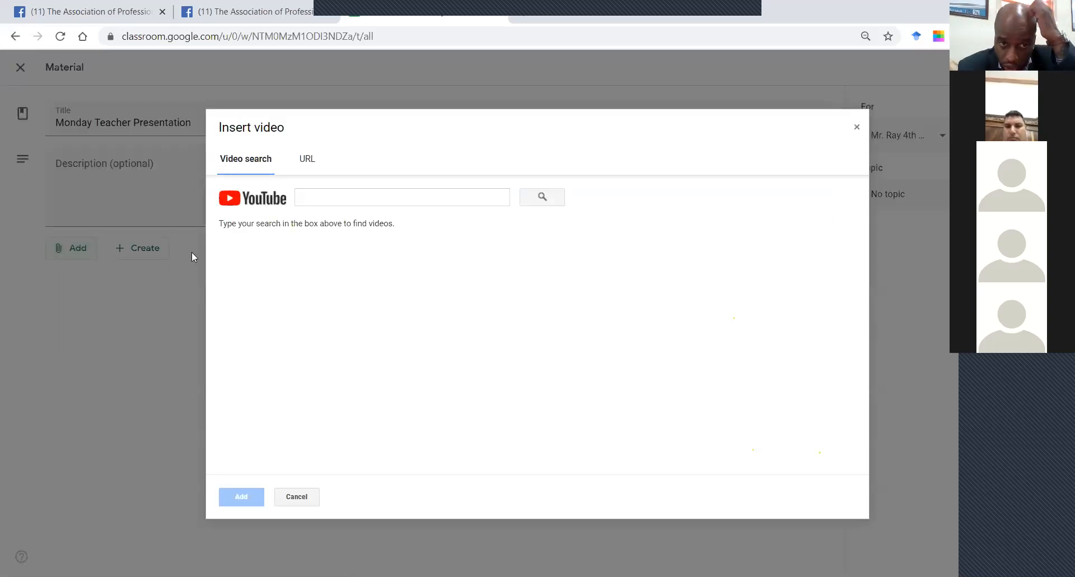
pyautogui.click(315, 192)
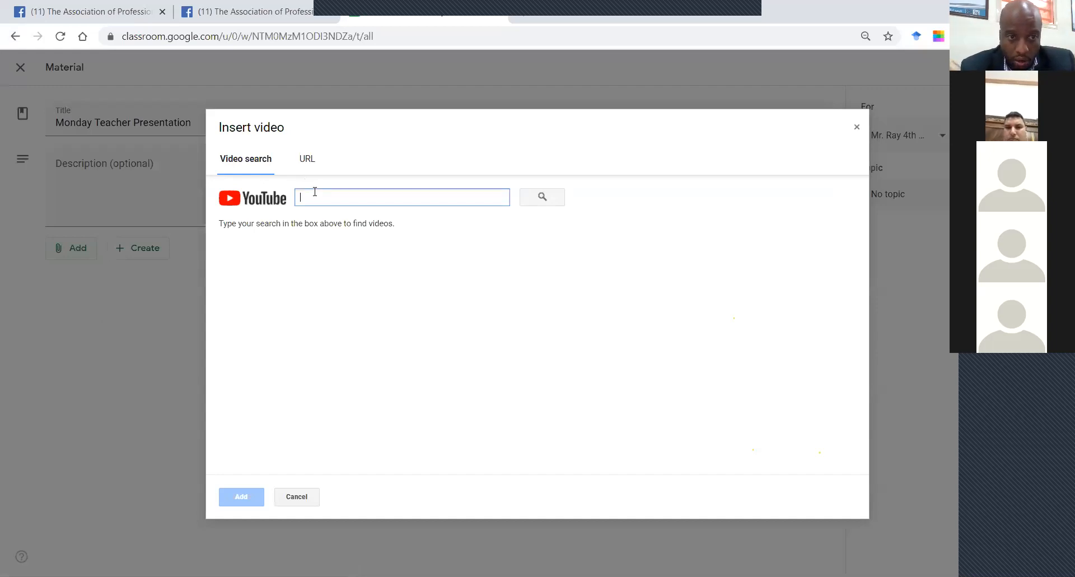
pyautogui.write('Ra')
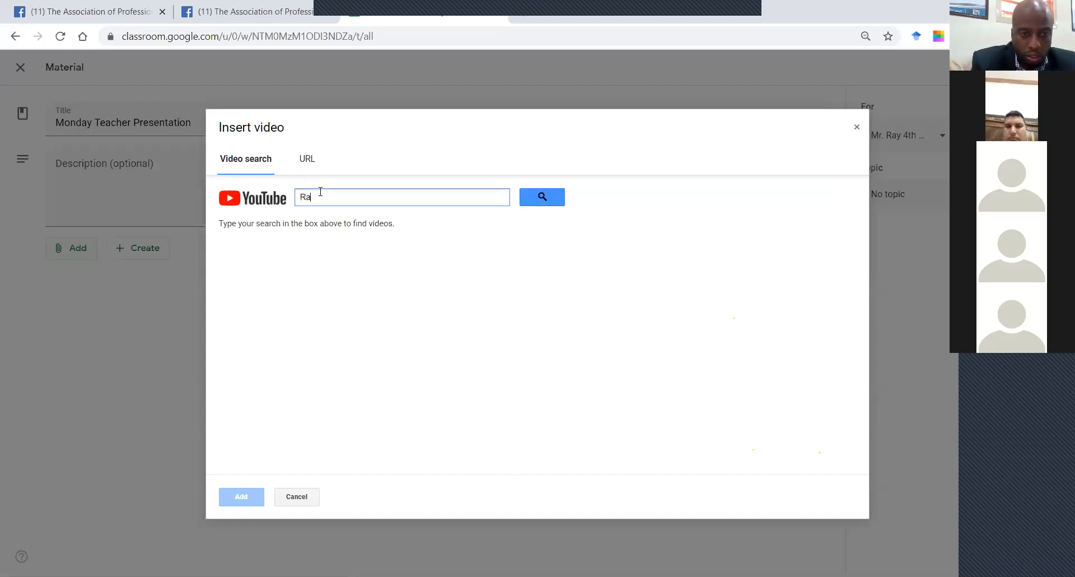
pyautogui.write('ynor')
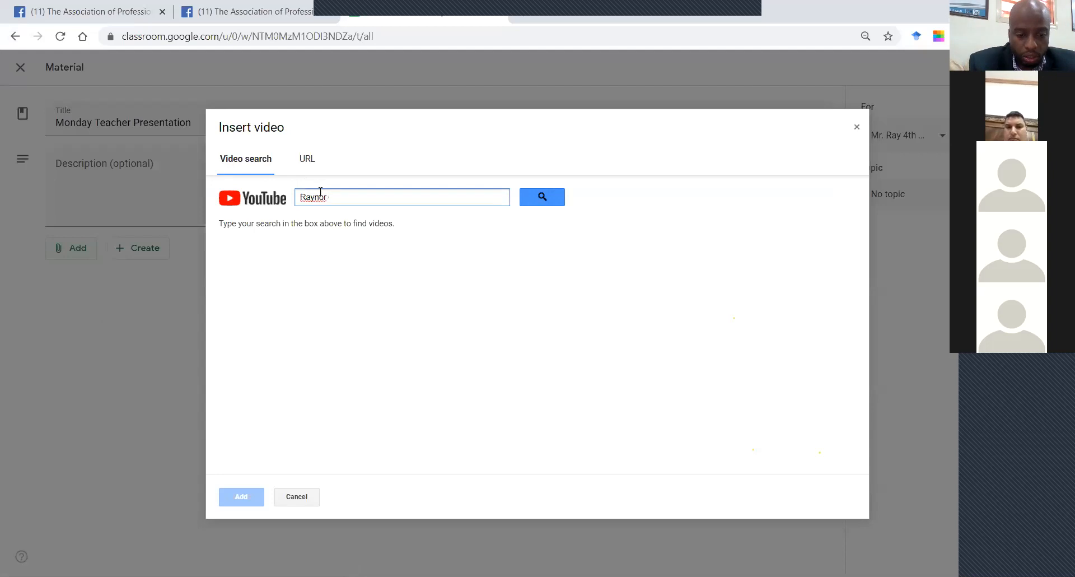
pyautogui.write(' Roberts')
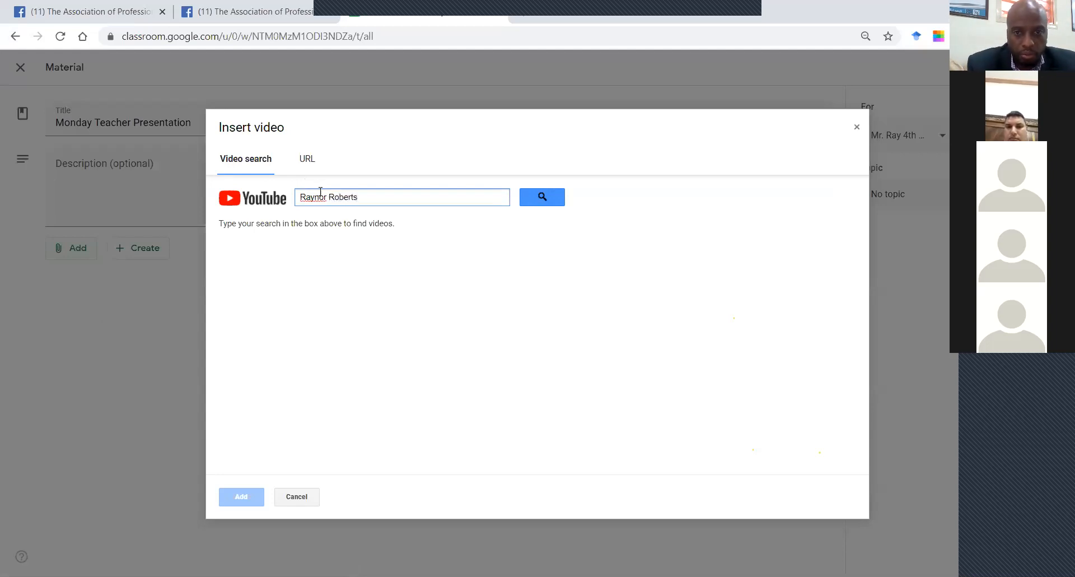
pyautogui.click(541, 199)
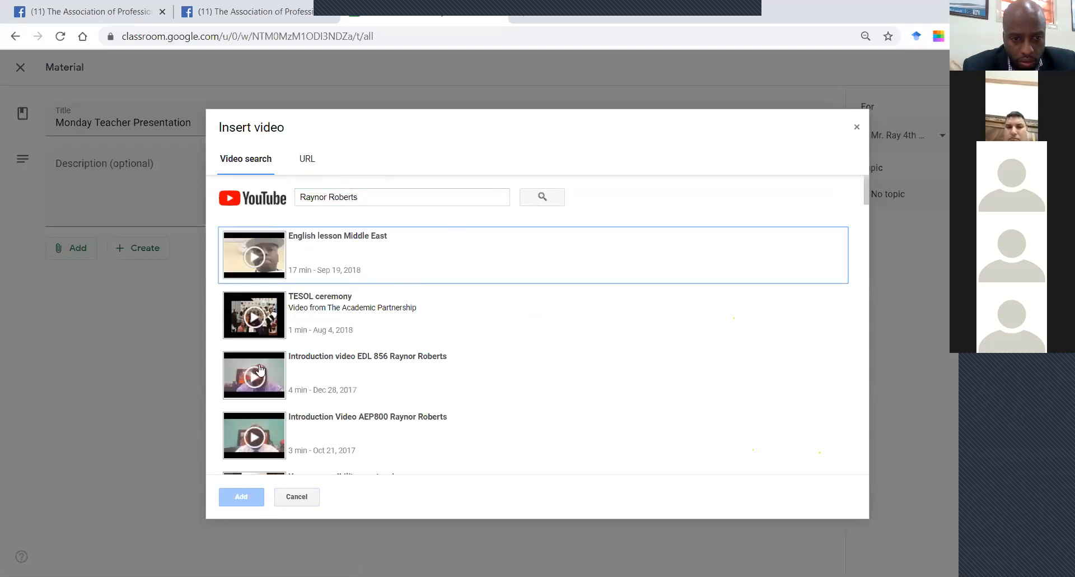
pyautogui.click(315, 378)
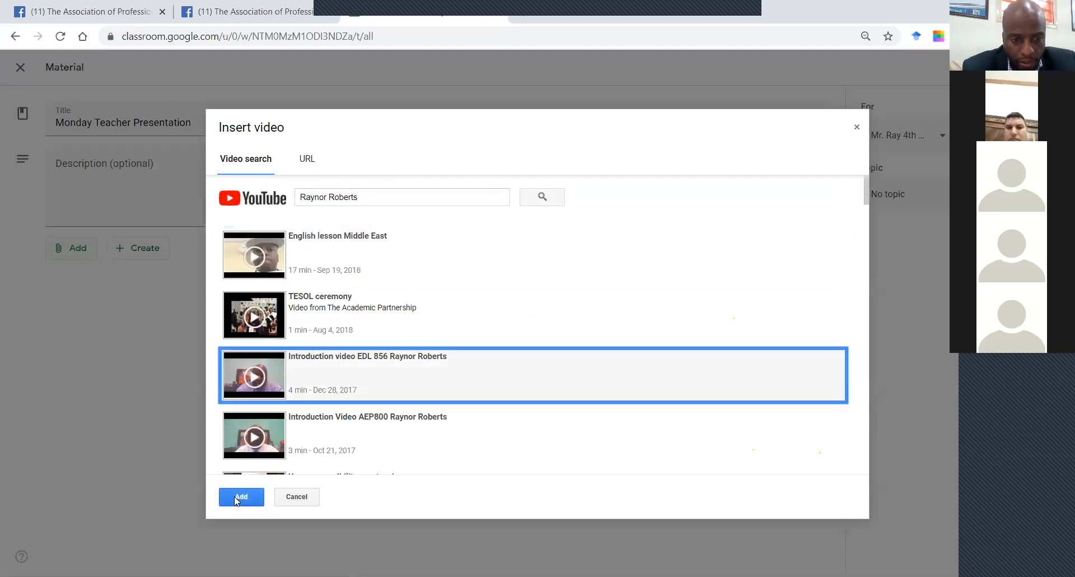
pyautogui.click(240, 497)
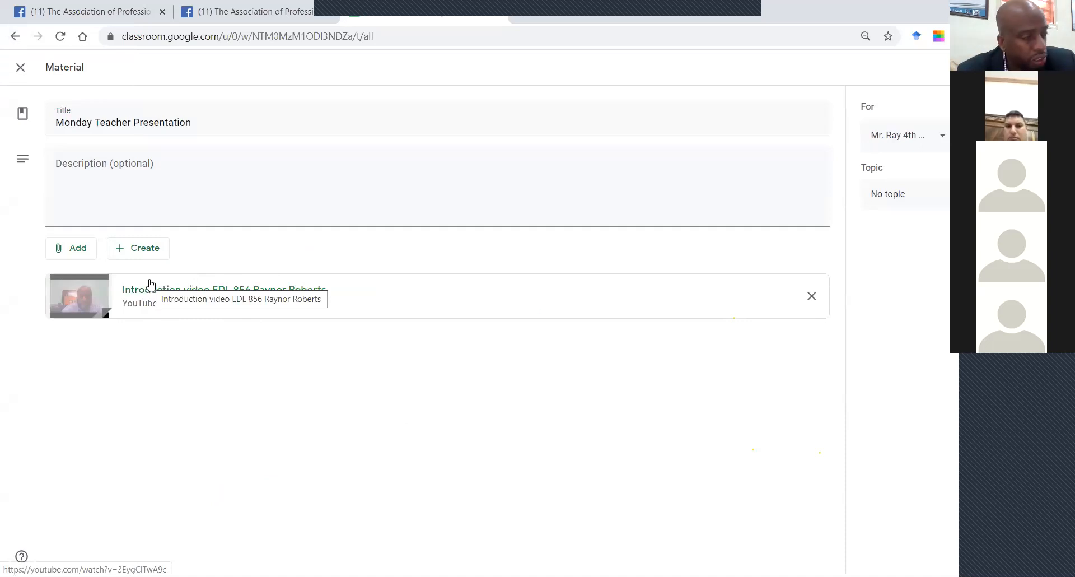
# - Retitle the material "Sunday Teacher Presentation Subject Verb Agreement"
pyautogui.click(201, 120)
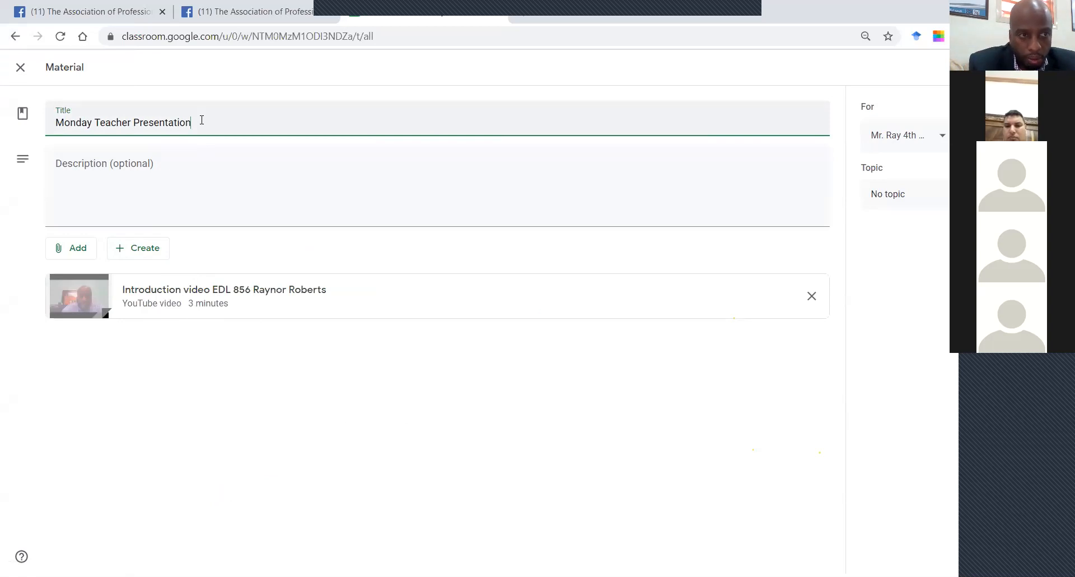
pyautogui.click(89, 125)
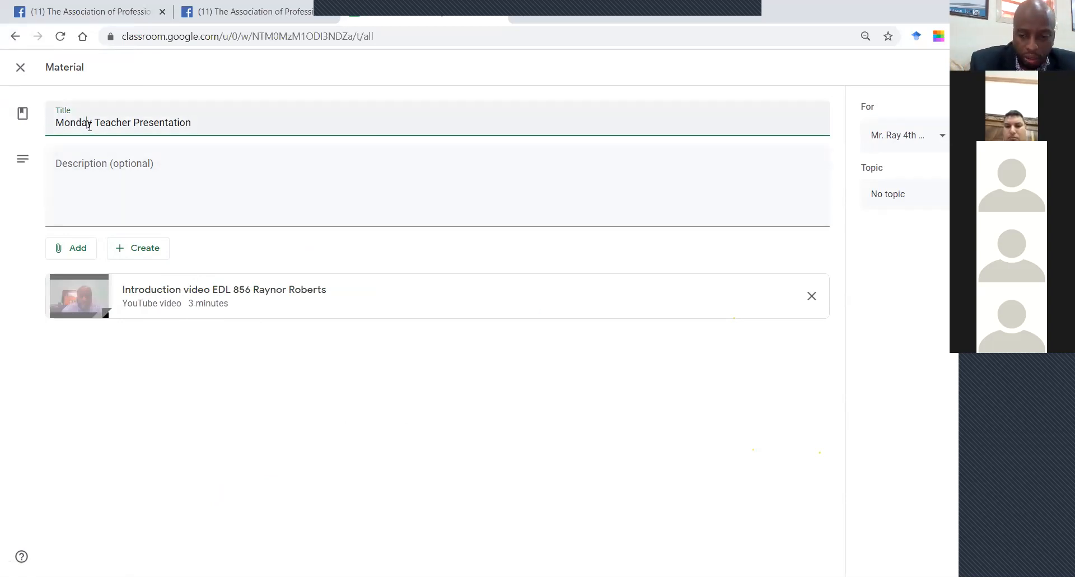
pyautogui.press('BackSpace')
pyautogui.press('BackSpace')
pyautogui.press('BackSpace')
pyautogui.press('BackSpace')
pyautogui.press('BackSpace')
pyautogui.write('Sunda')
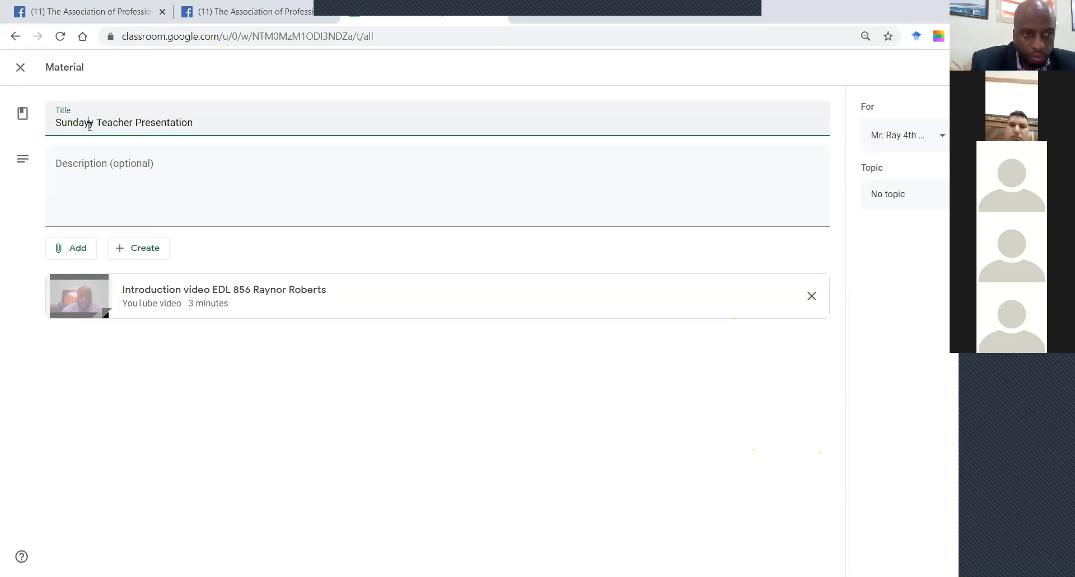
pyautogui.press('BackSpace')
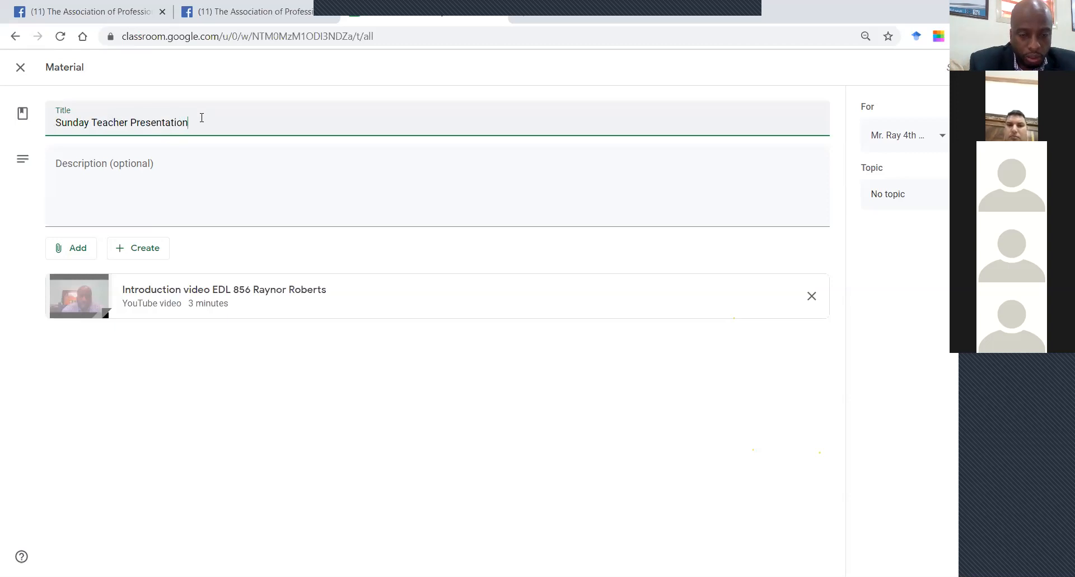
pyautogui.write('Su')
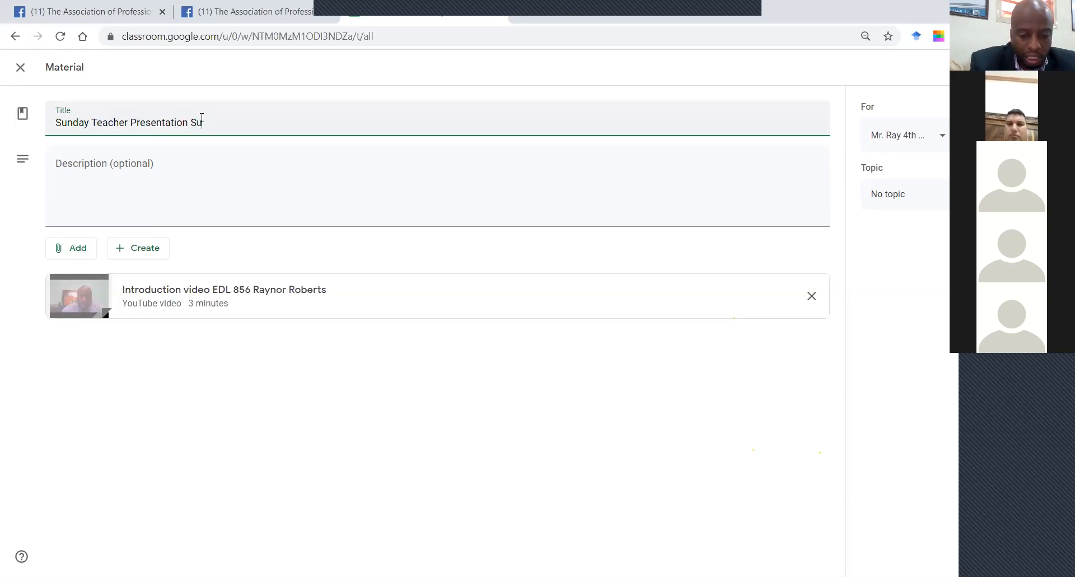
pyautogui.write('bject Ver')
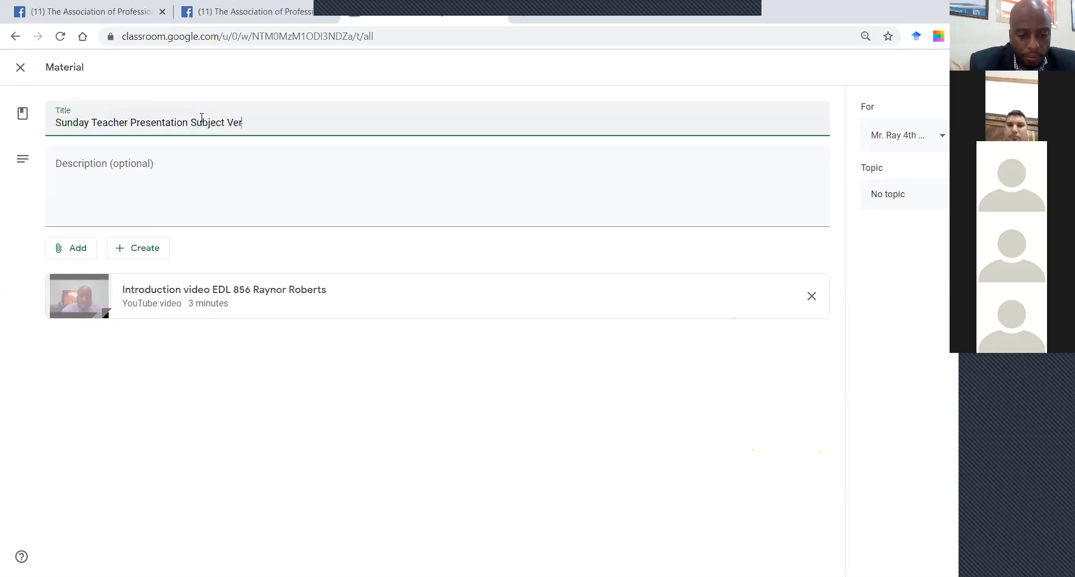
pyautogui.write('b Agreement')
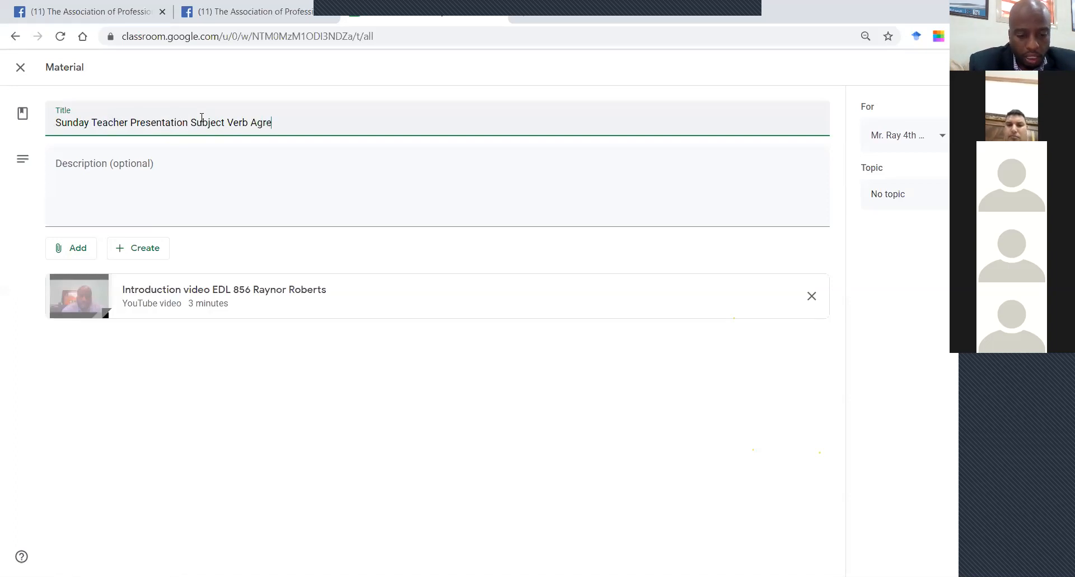
# - Enter the material's description as "Teacher explains the answer for Sunday's subject verb assignment"
pyautogui.click(90, 177)
pyautogui.write('Teacher')
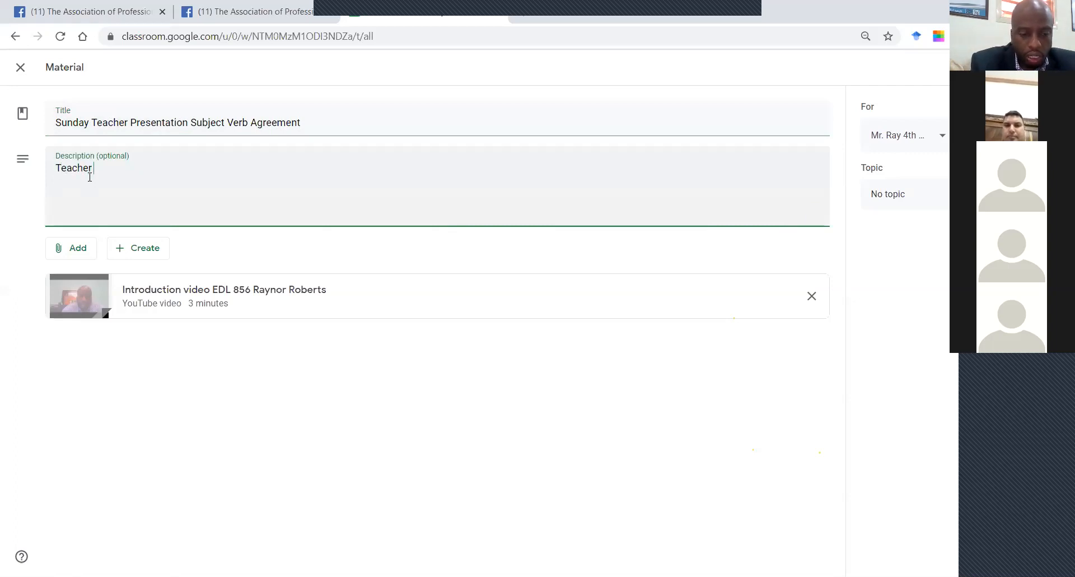
pyautogui.write('explain')
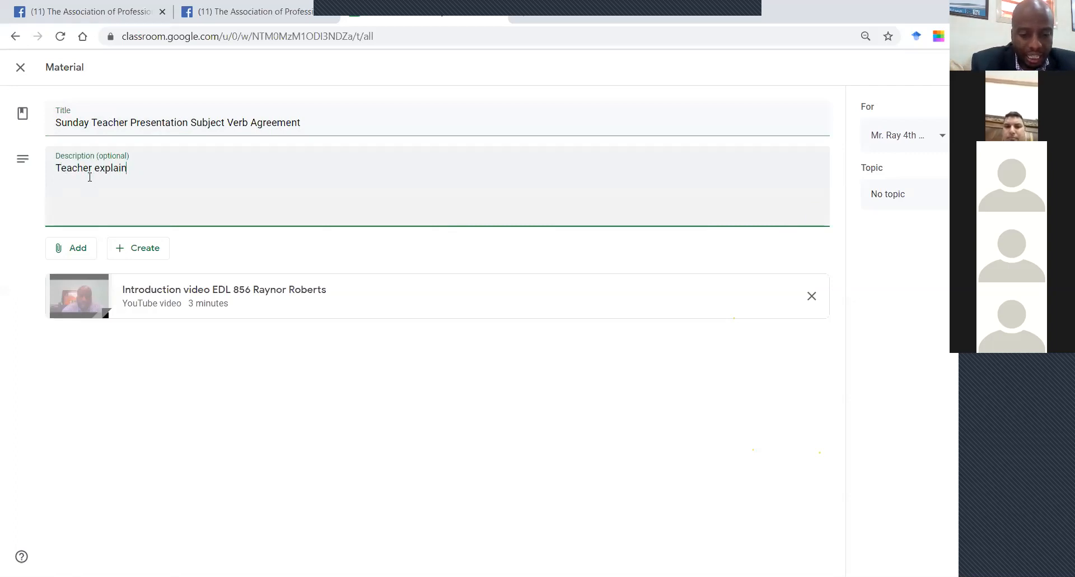
pyautogui.write('s the answer for')
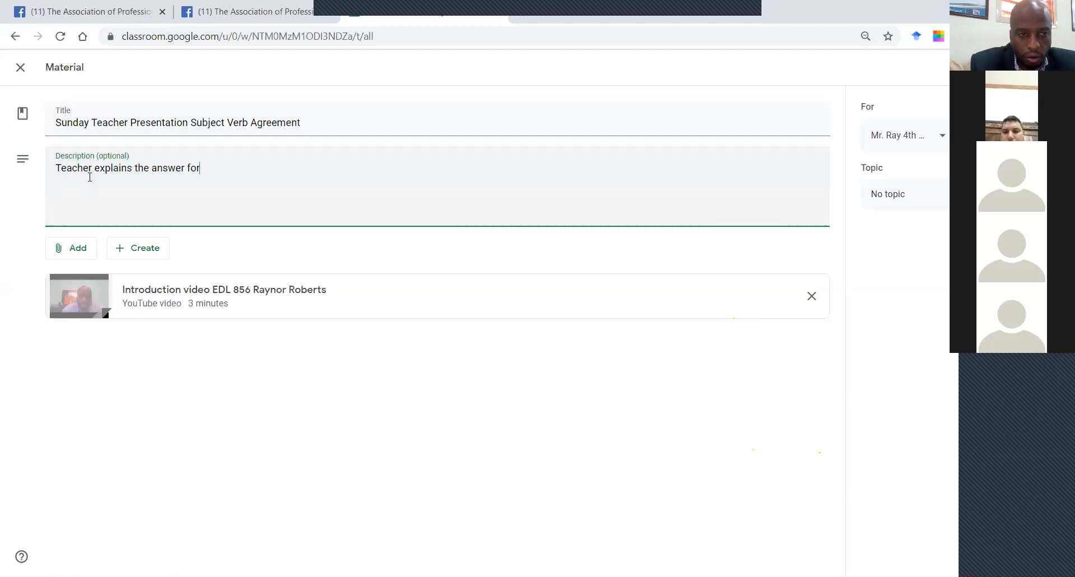
pyautogui.write(' Sunday')
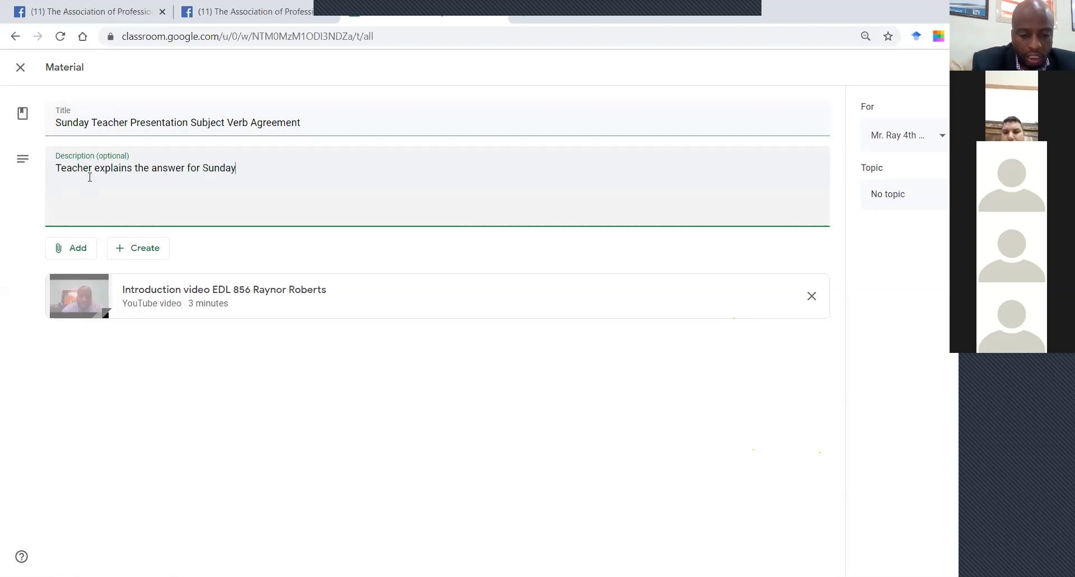
pyautogui.write("'s subject verb ass")
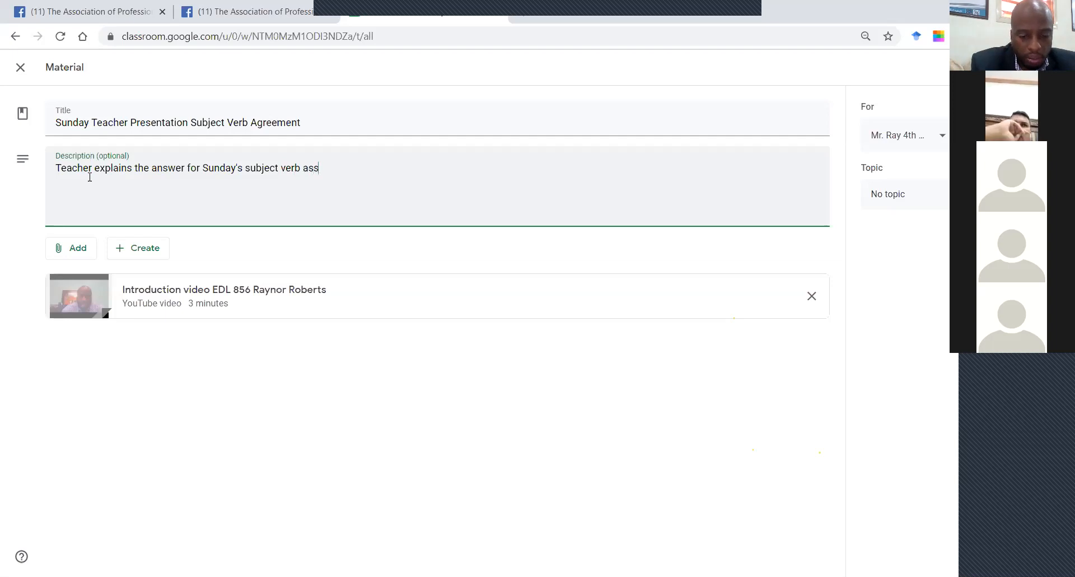
pyautogui.write('iignment')
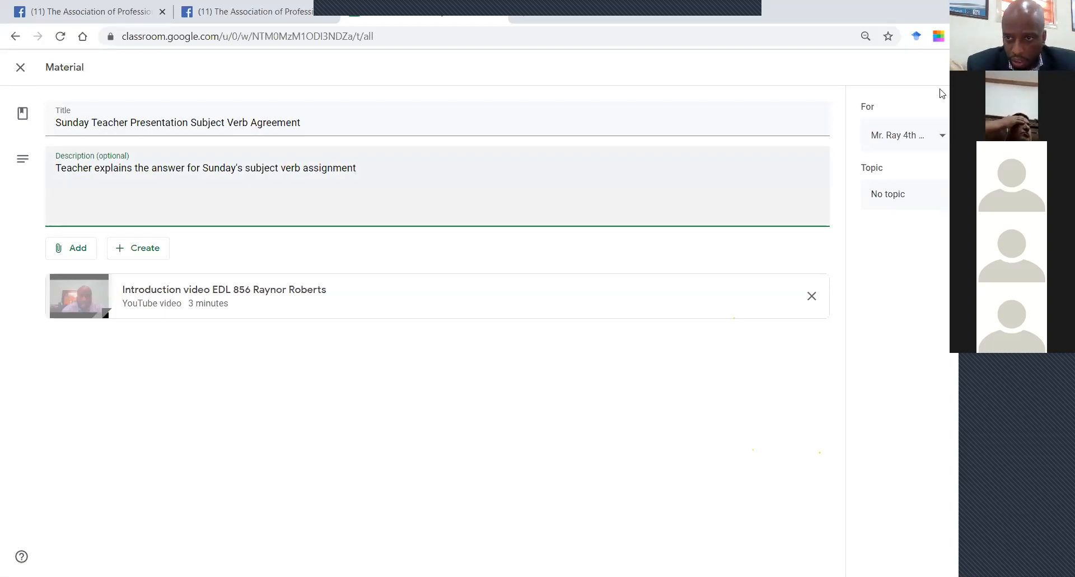
# - Post the material under the Week 9 topic and place it between Sunday's lesson and the Monday assignment
pyautogui.click(946, 194)
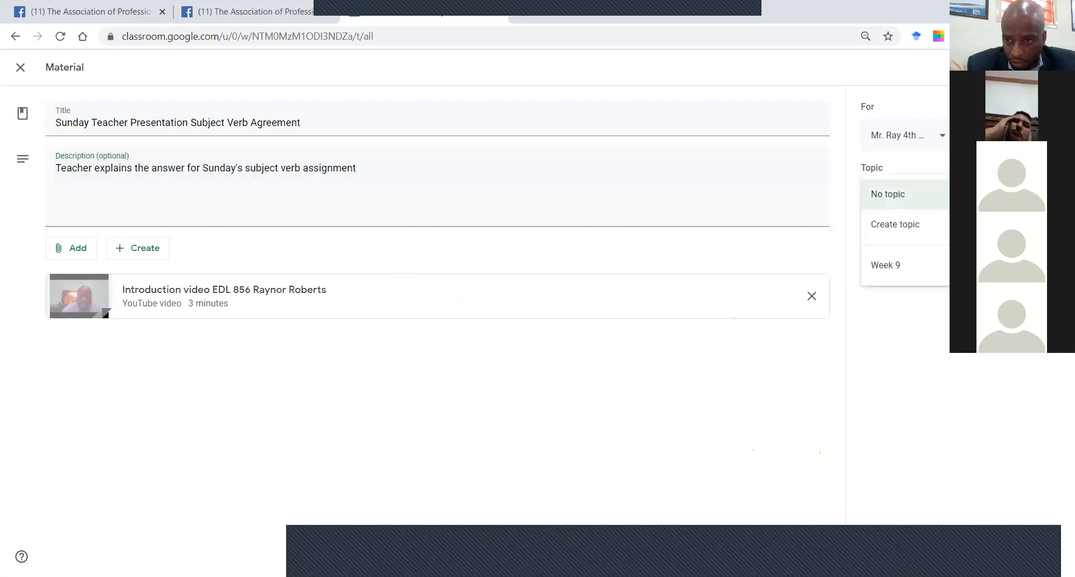
pyautogui.click(947, 269)
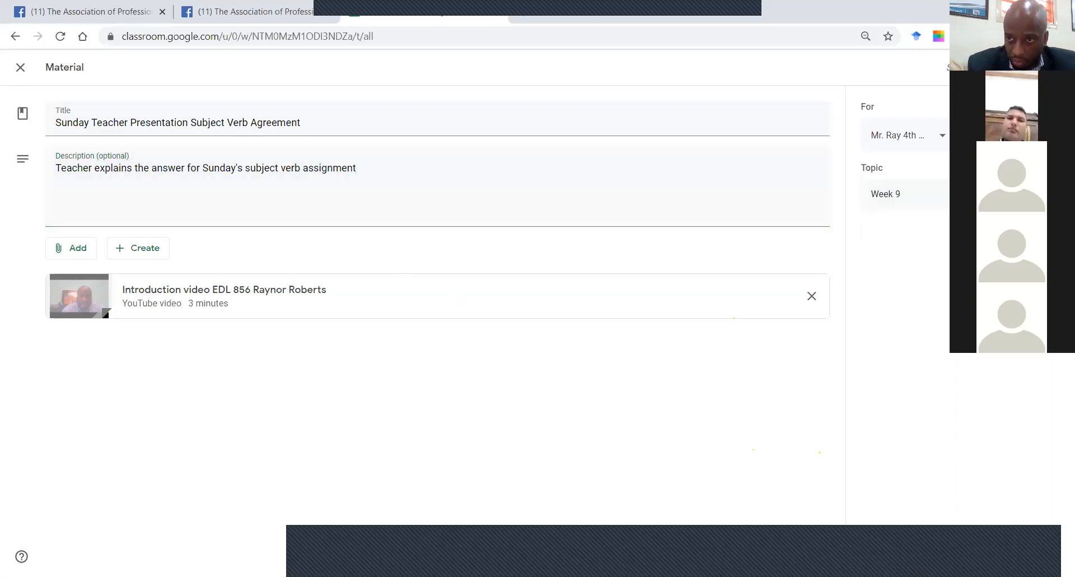
pyautogui.click(1011, 68)
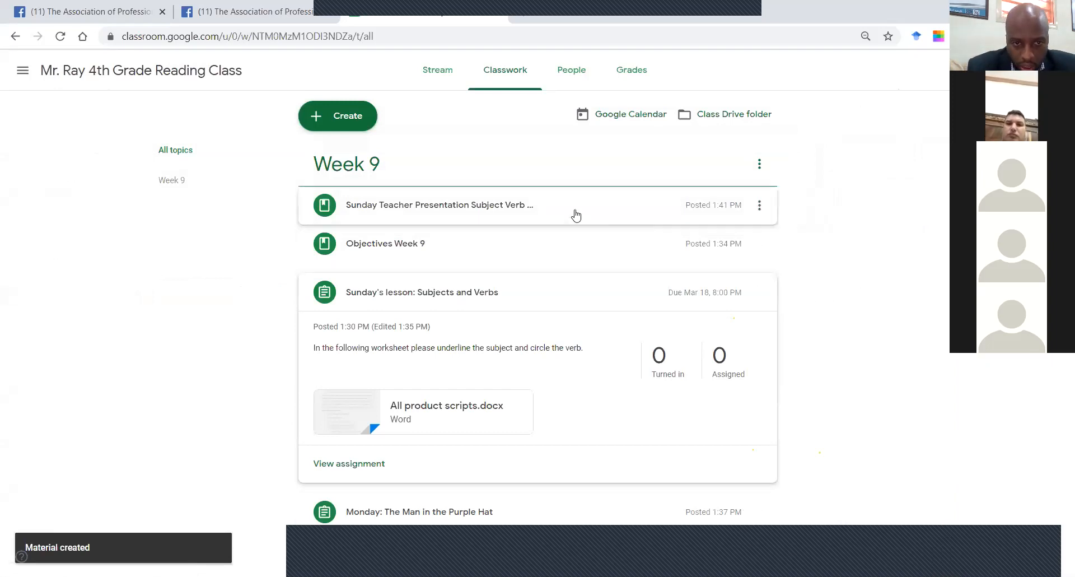
pyautogui.moveTo(573, 219); pyautogui.dragTo(485, 298)
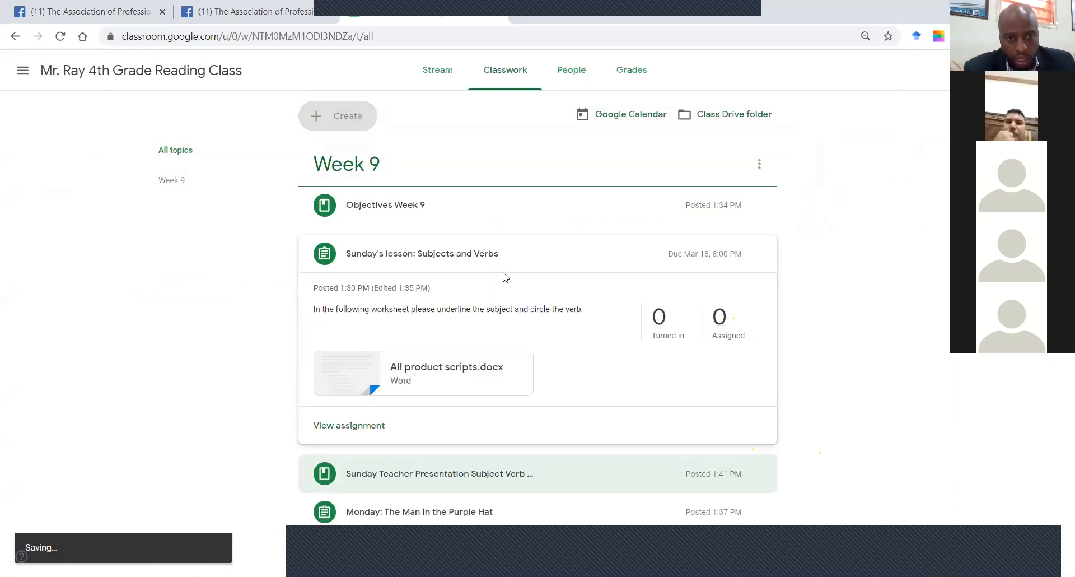
# - Review the details of Objectives Week 9, Sunday's lesson and the Sunday Teacher Presentation in turn
pyautogui.click(405, 217)
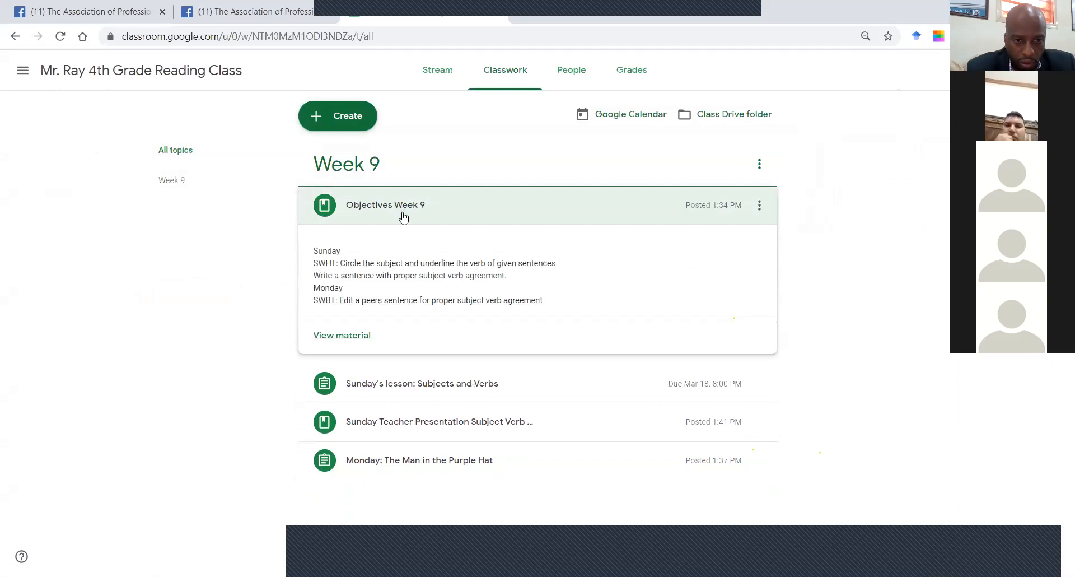
pyautogui.click(449, 384)
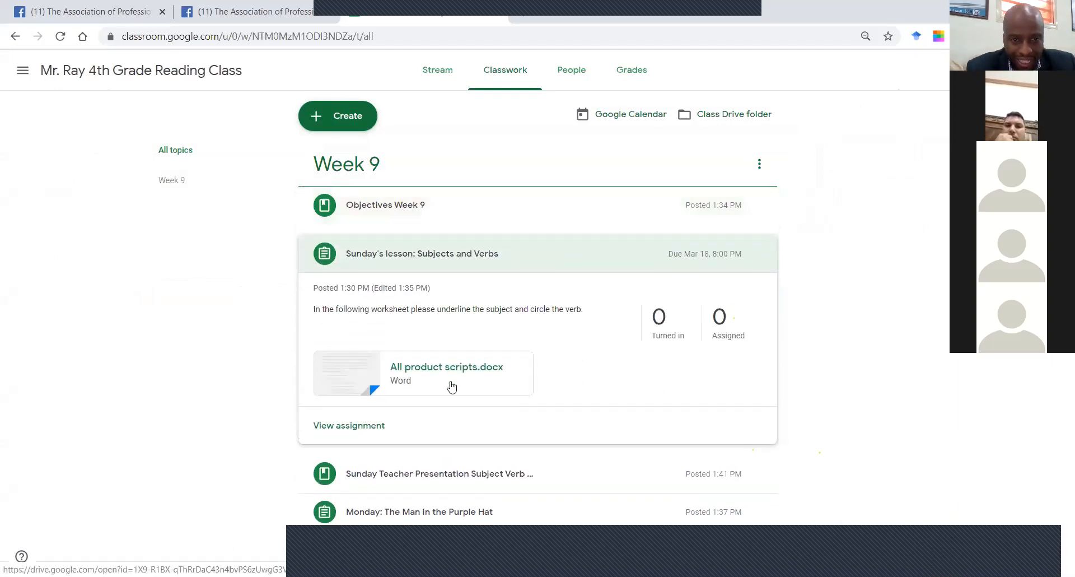
pyautogui.click(456, 471)
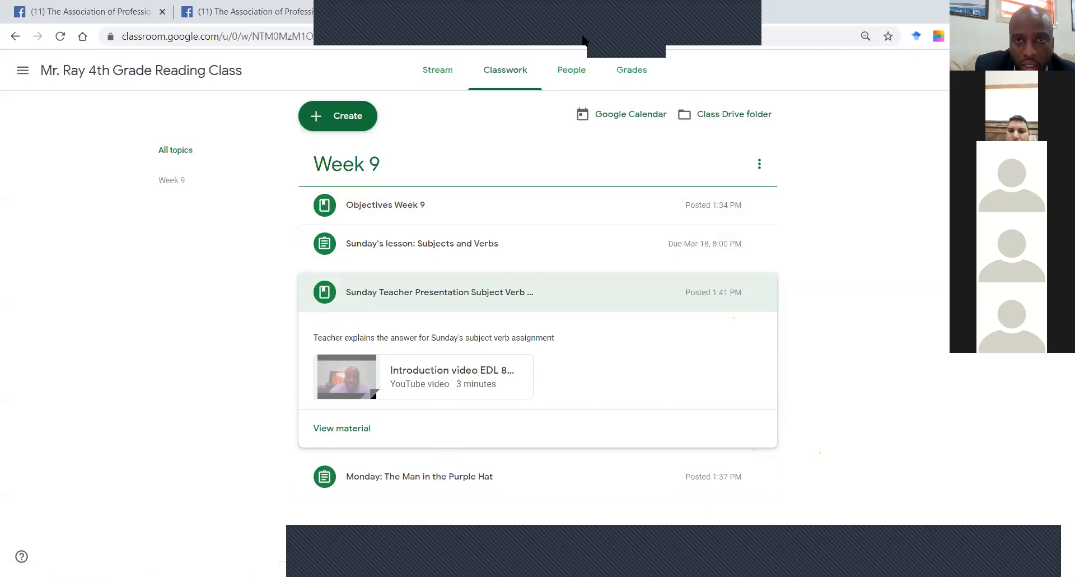
pyautogui.click(583, 37)
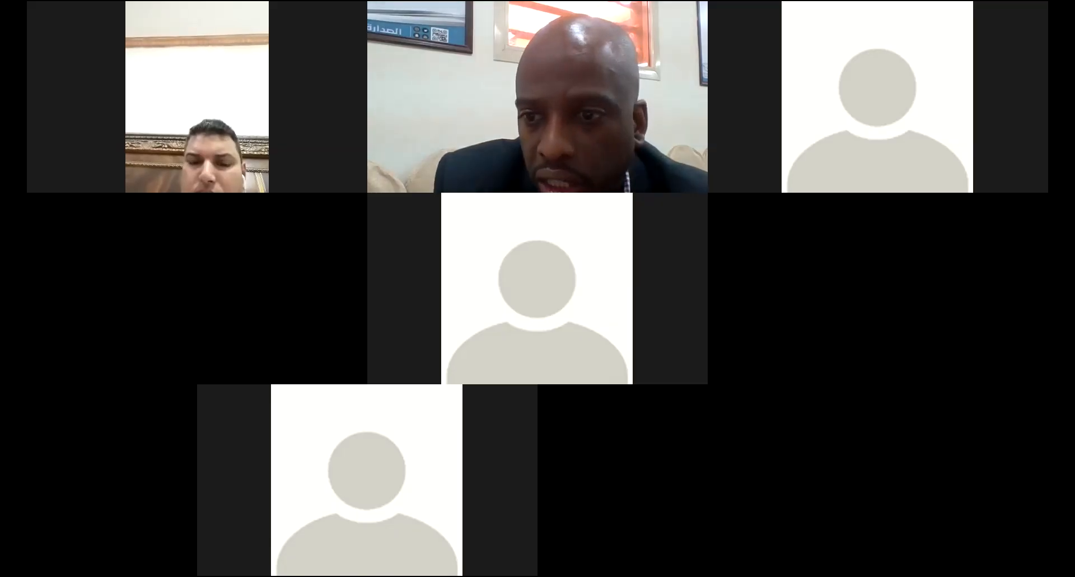
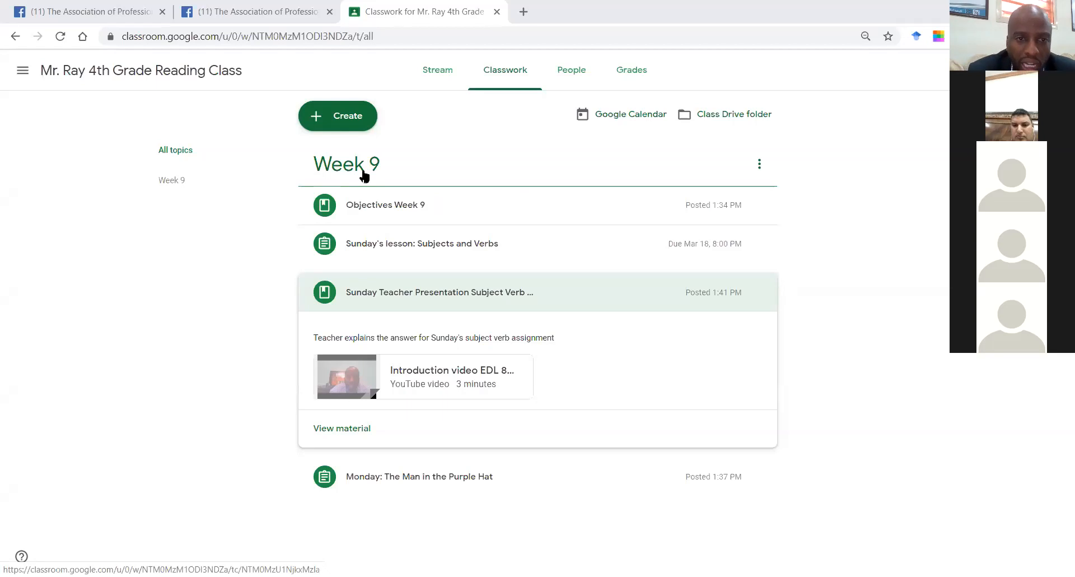
pyautogui.click(368, 209)
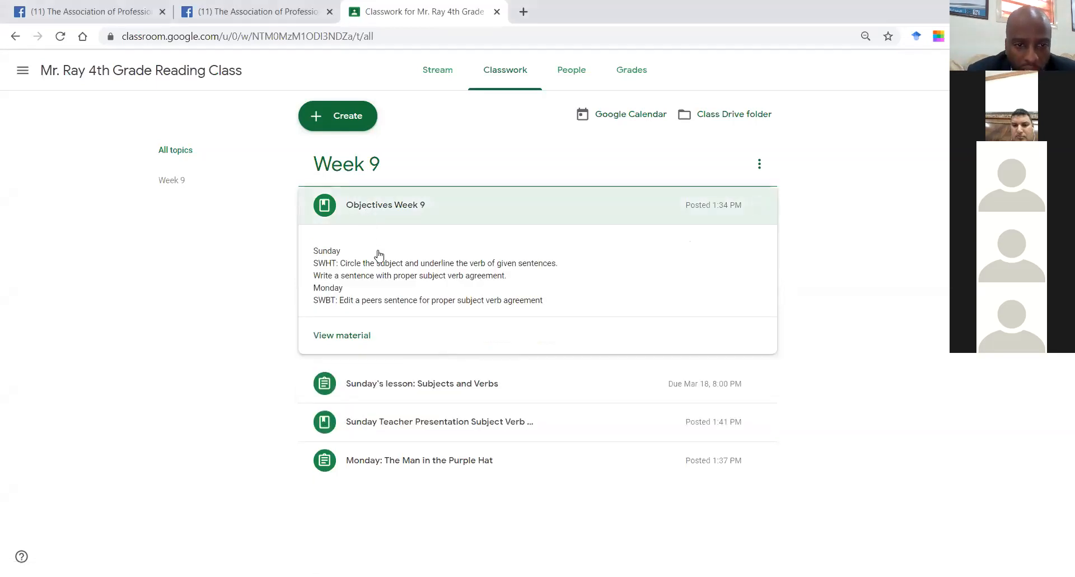
pyautogui.click(407, 381)
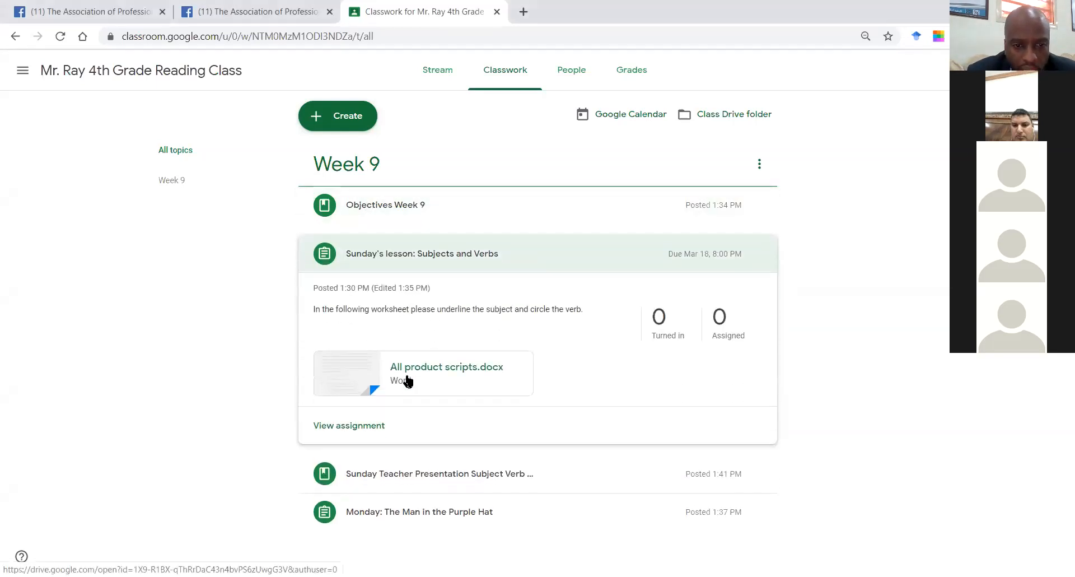
pyautogui.click(419, 472)
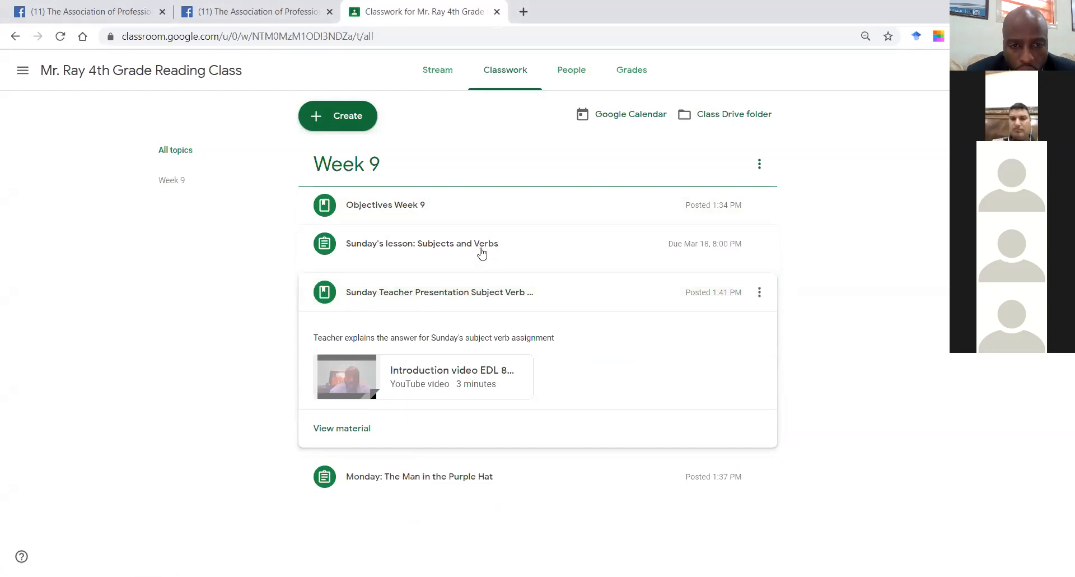
# - Open the "Sunday's lesson: Subjects and Verbs" assignment for editing and save it without changes
pyautogui.click(453, 244)
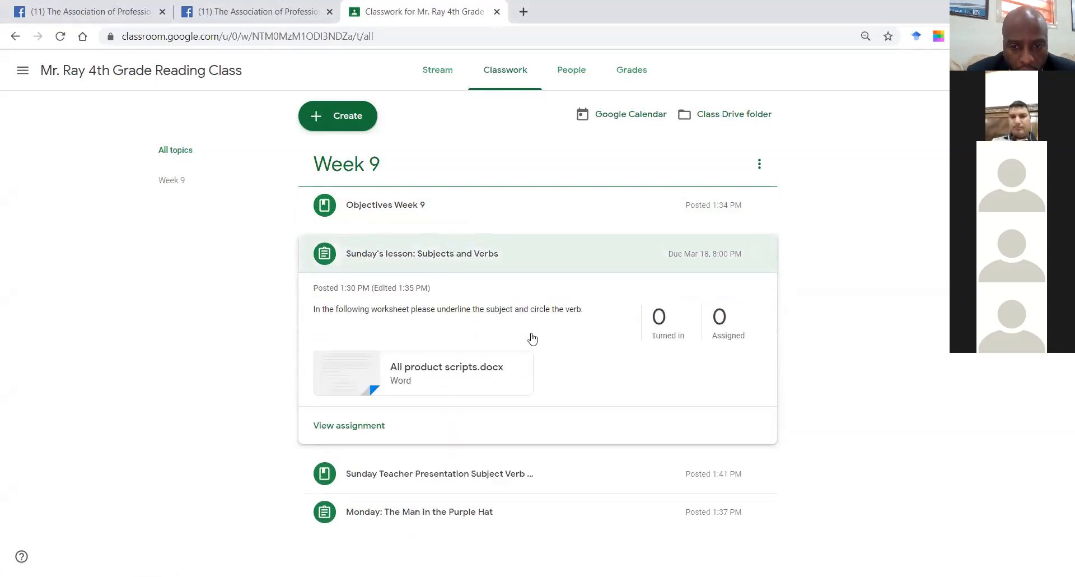
pyautogui.click(758, 253)
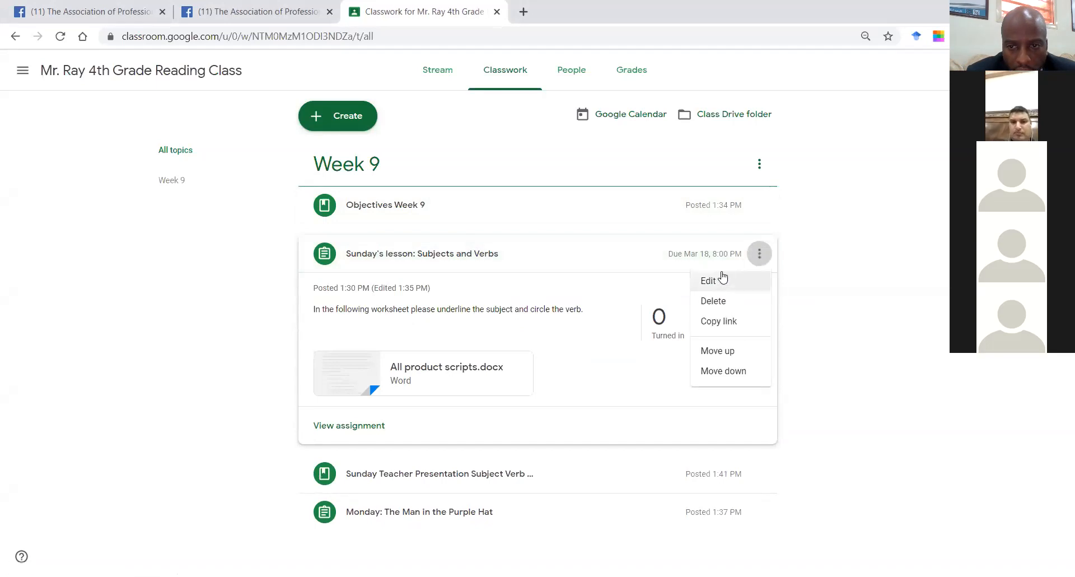
pyautogui.click(711, 279)
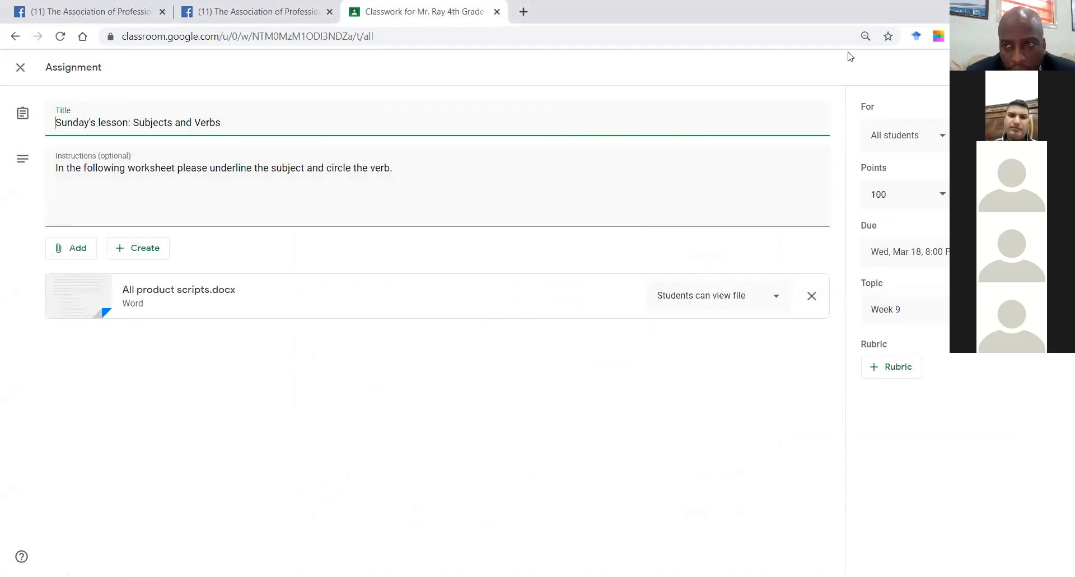
pyautogui.click(1025, 68)
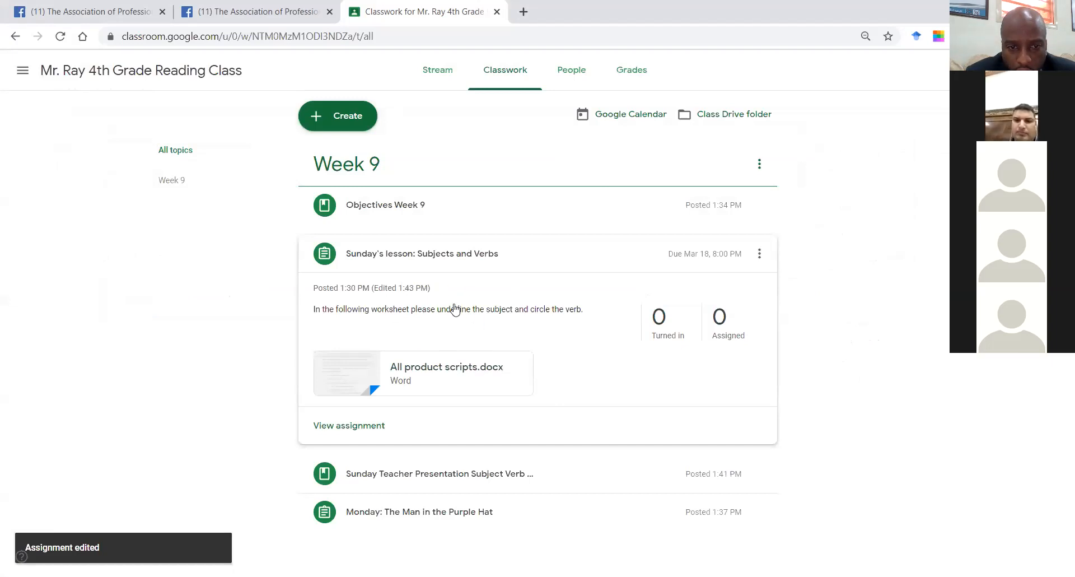
# - Check the actions available for Sunday's lesson and review the Sunday Teacher Presentation details
pyautogui.click(760, 255)
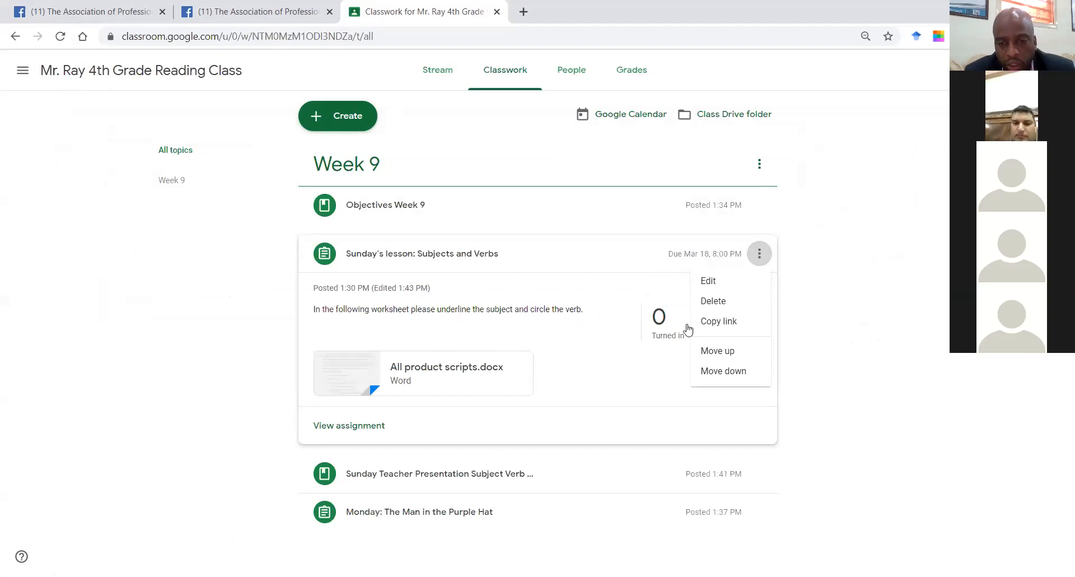
pyautogui.click(600, 302)
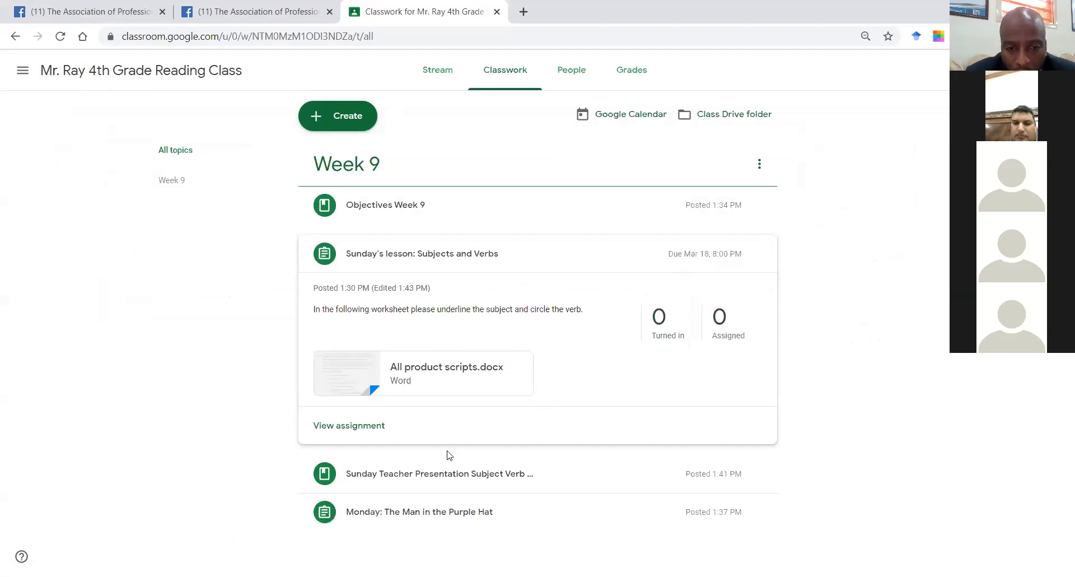
pyautogui.click(448, 475)
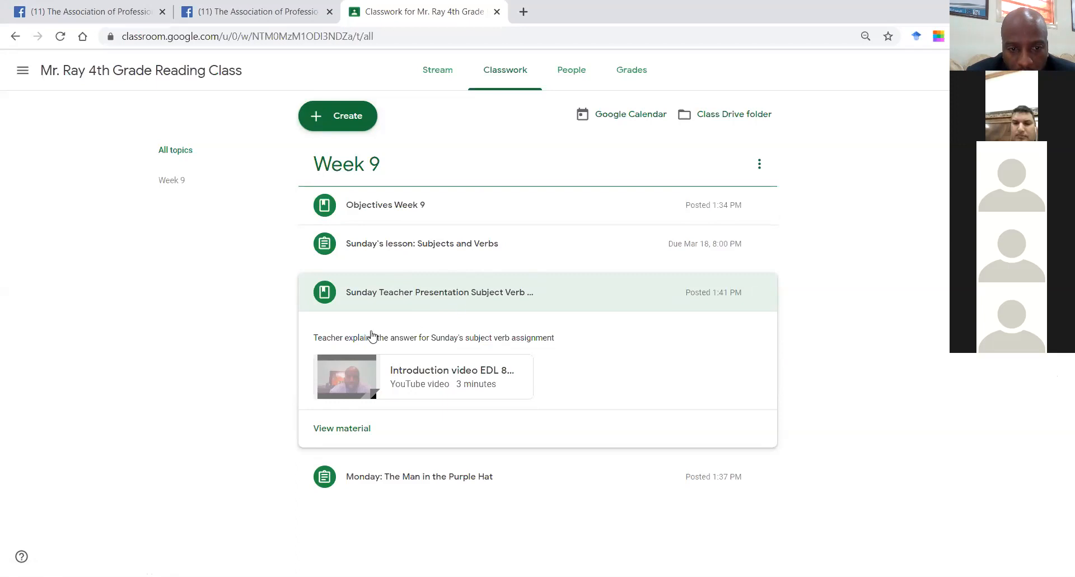
# - Post the announcement "This lesson is hard. I do not understand." to all students in the class stream
pyautogui.click(446, 85)
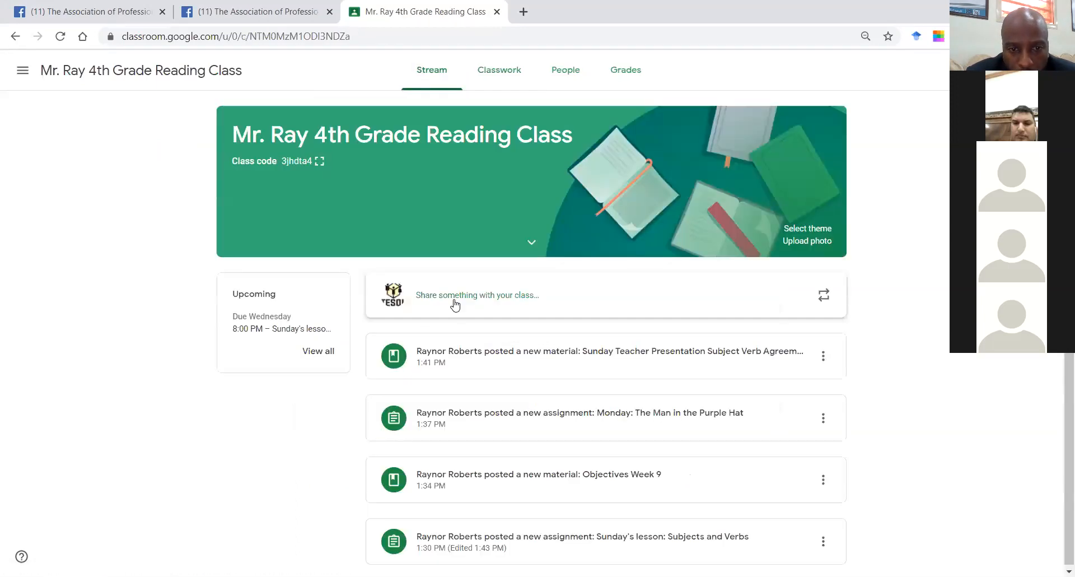
pyautogui.click(457, 297)
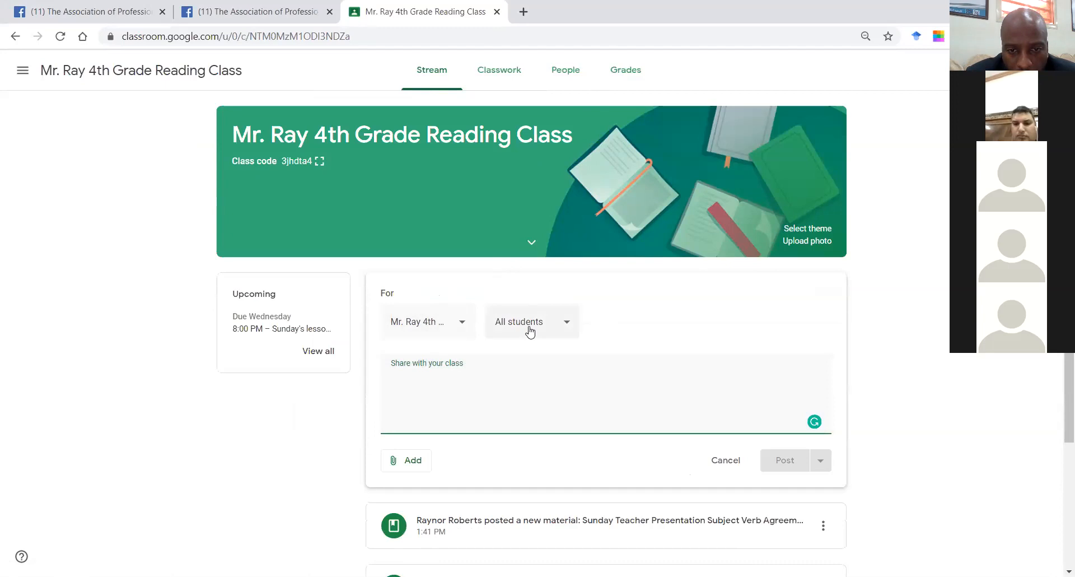
pyautogui.click(562, 325)
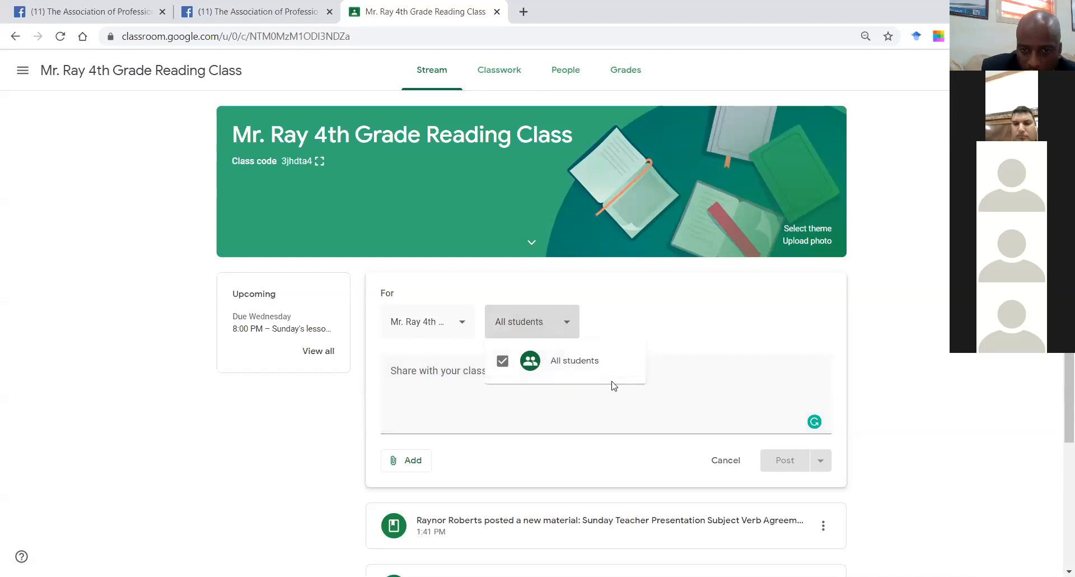
pyautogui.click(686, 322)
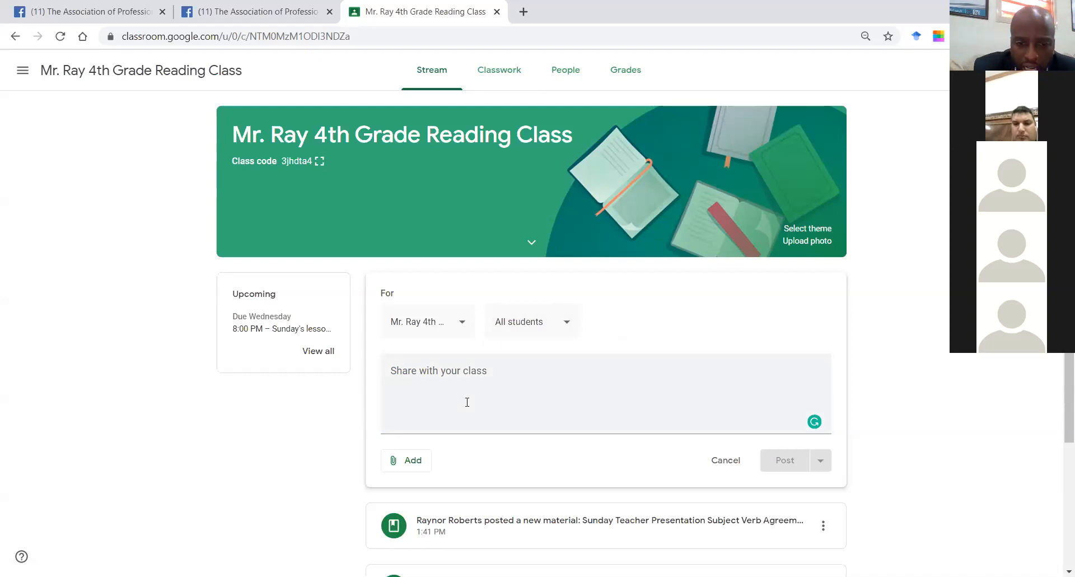
pyautogui.click(433, 399)
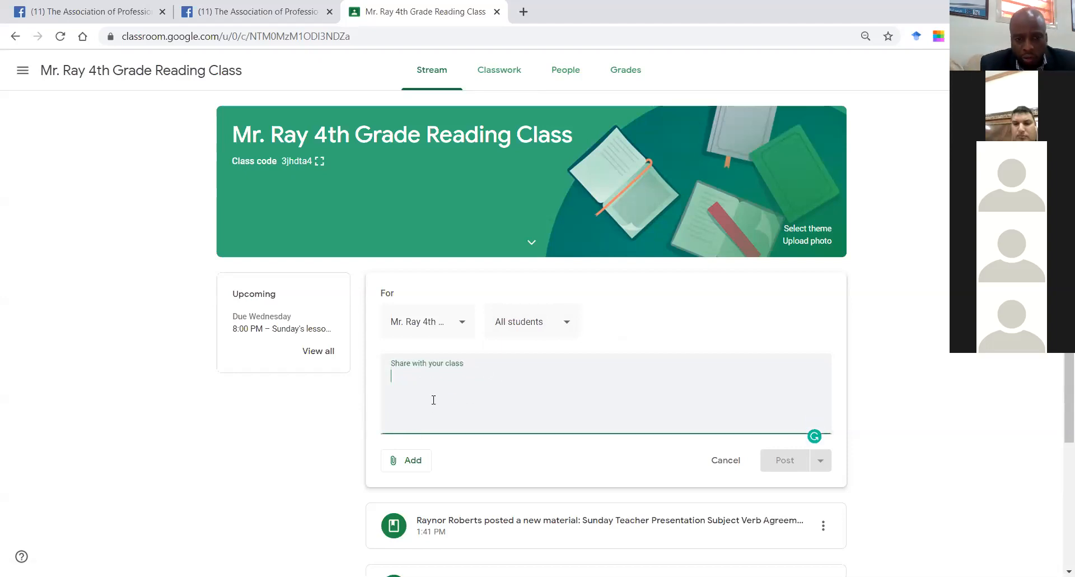
pyautogui.write('This')
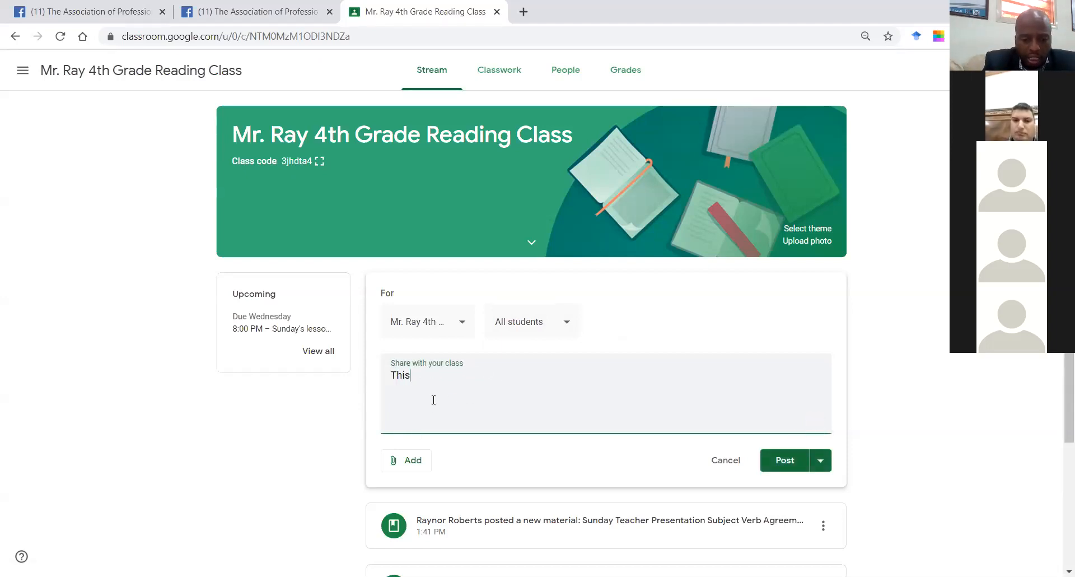
pyautogui.write(' lesson is hard')
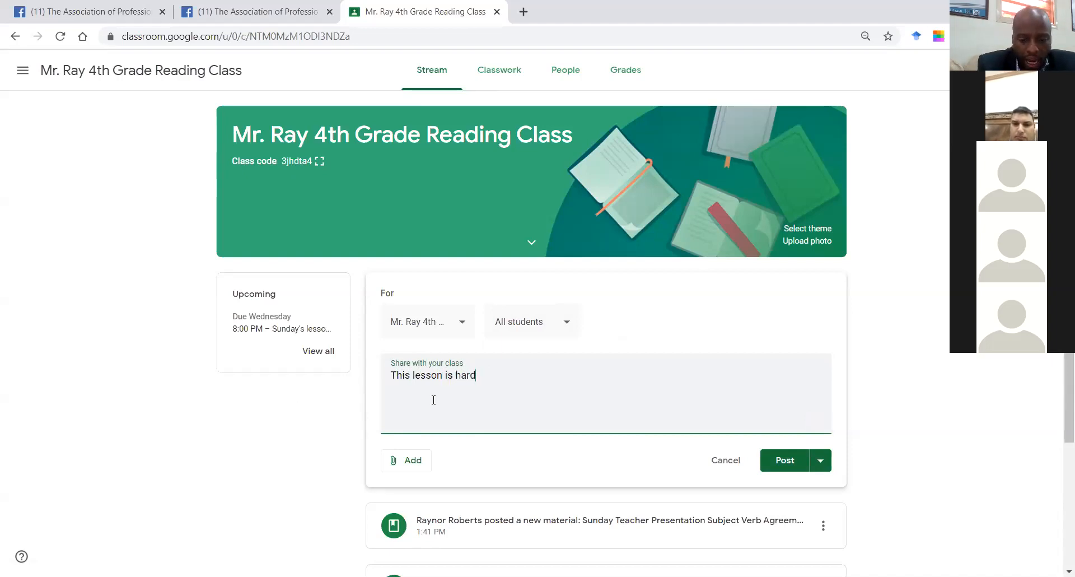
pyautogui.write('o not understand.')
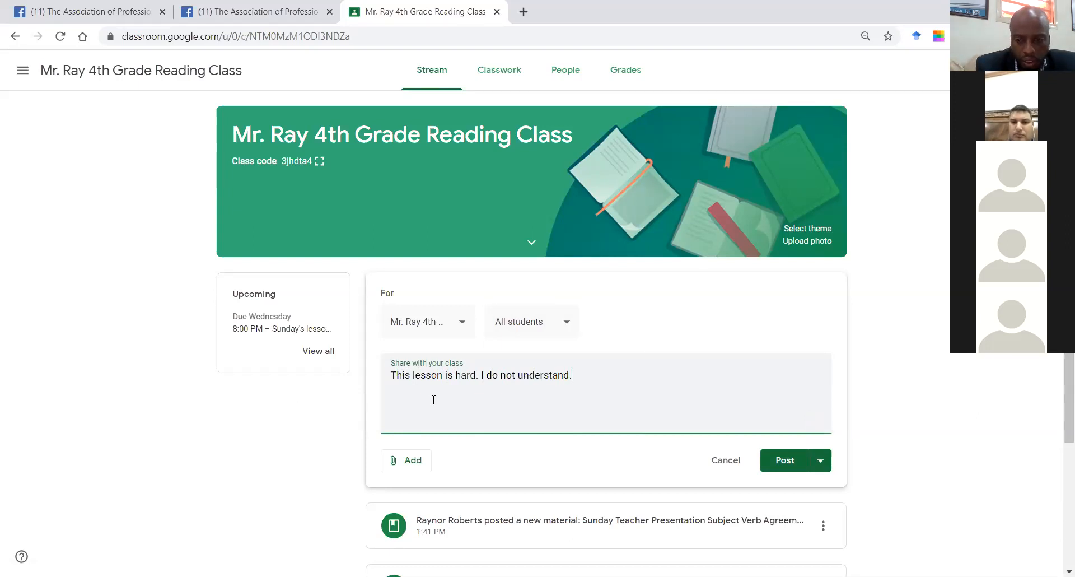
pyautogui.click(784, 464)
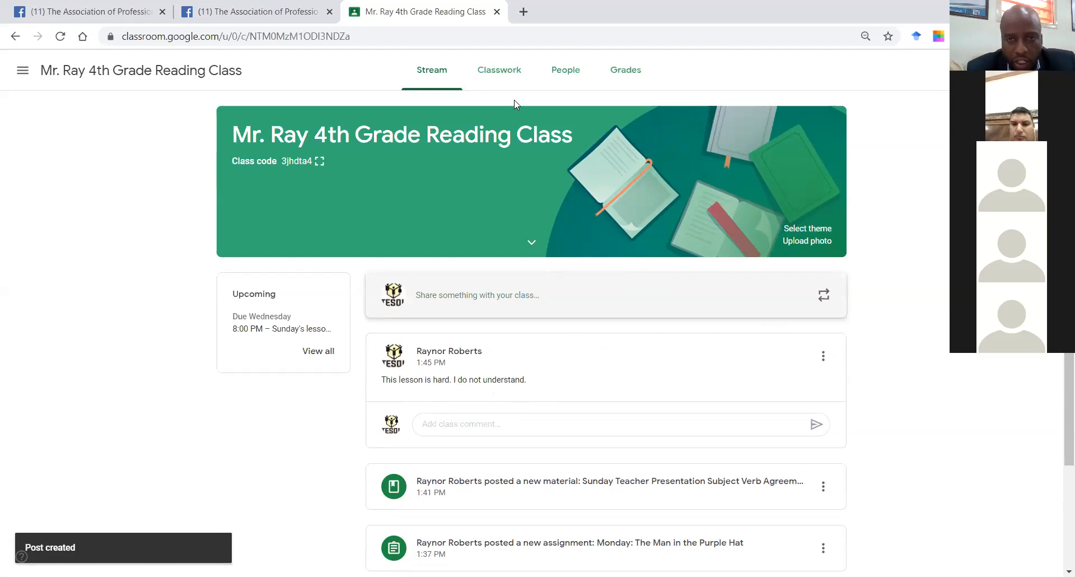
# - Search for the student's account by name and invite the first matching result to the class as a student
pyautogui.click(561, 77)
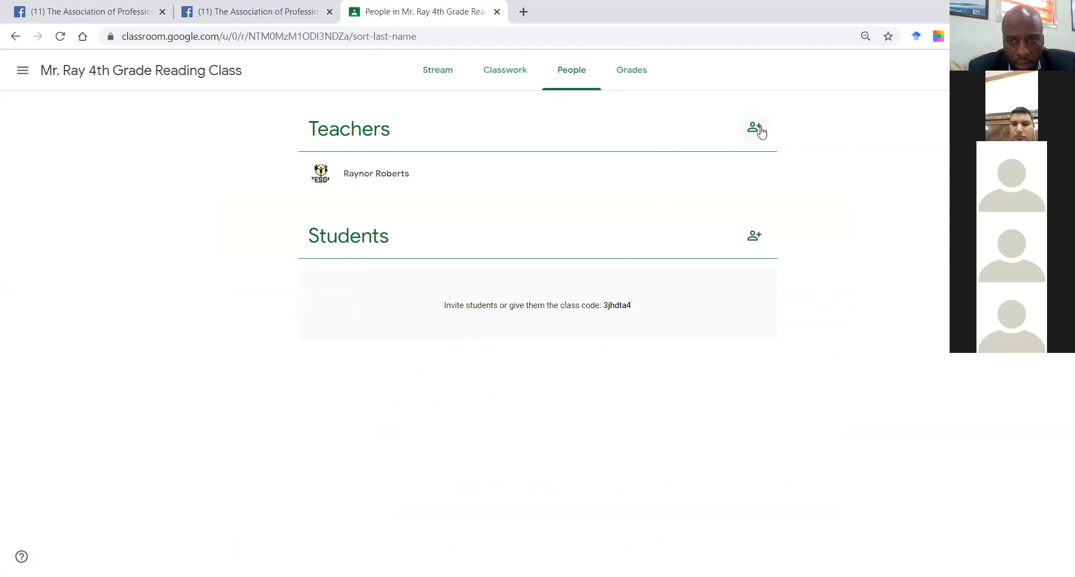
pyautogui.click(754, 235)
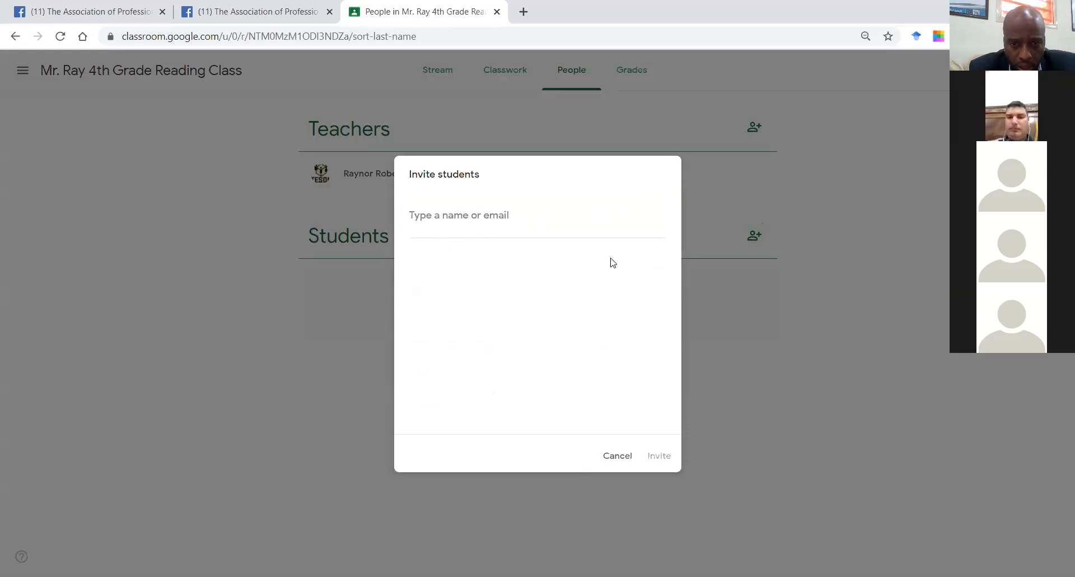
pyautogui.rightClick(472, 225)
pyautogui.press('Escape')
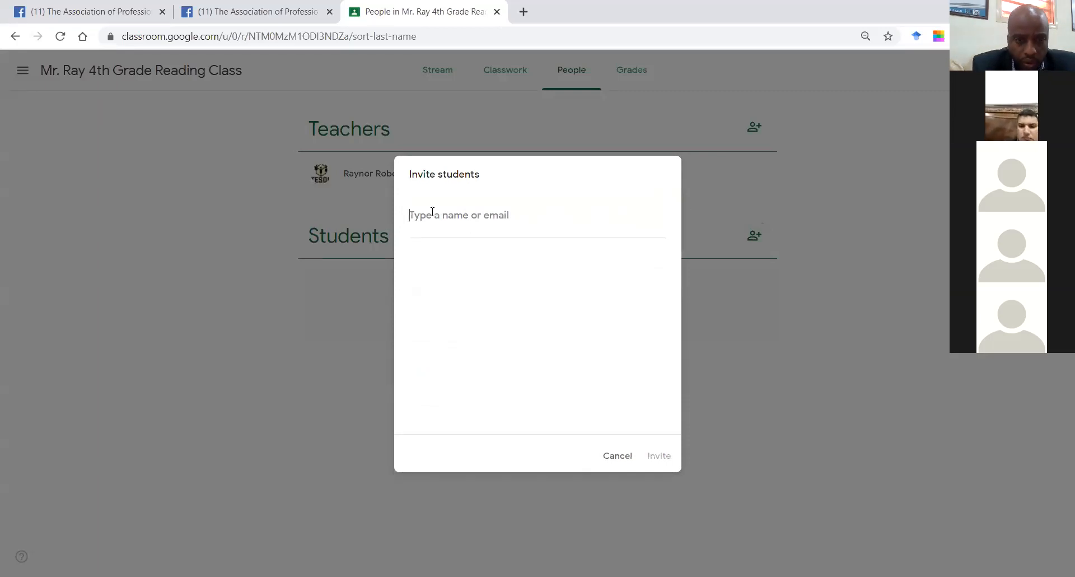
pyautogui.write('rayneror')
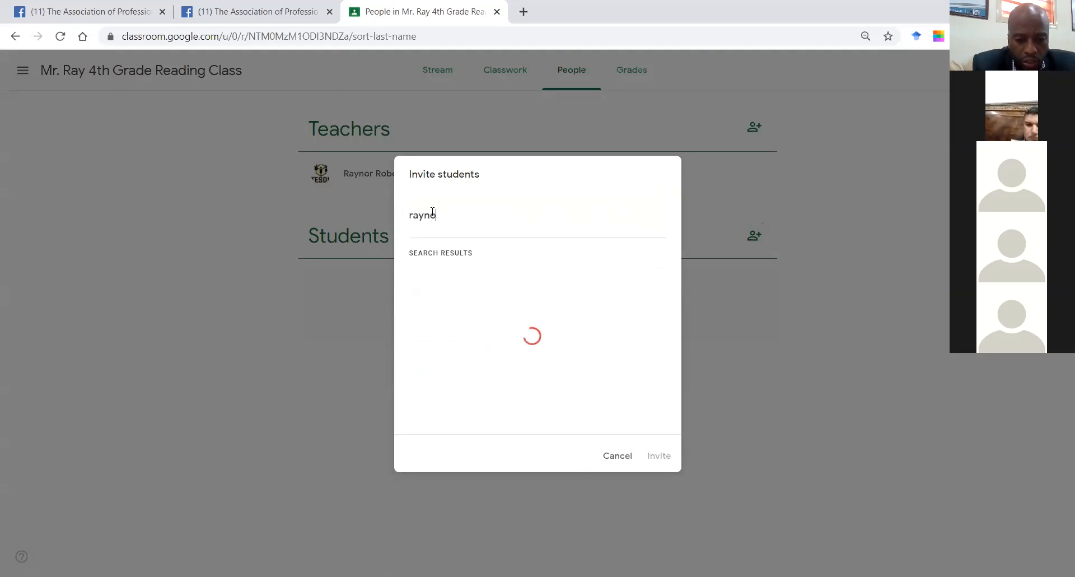
pyautogui.press('BackSpace')
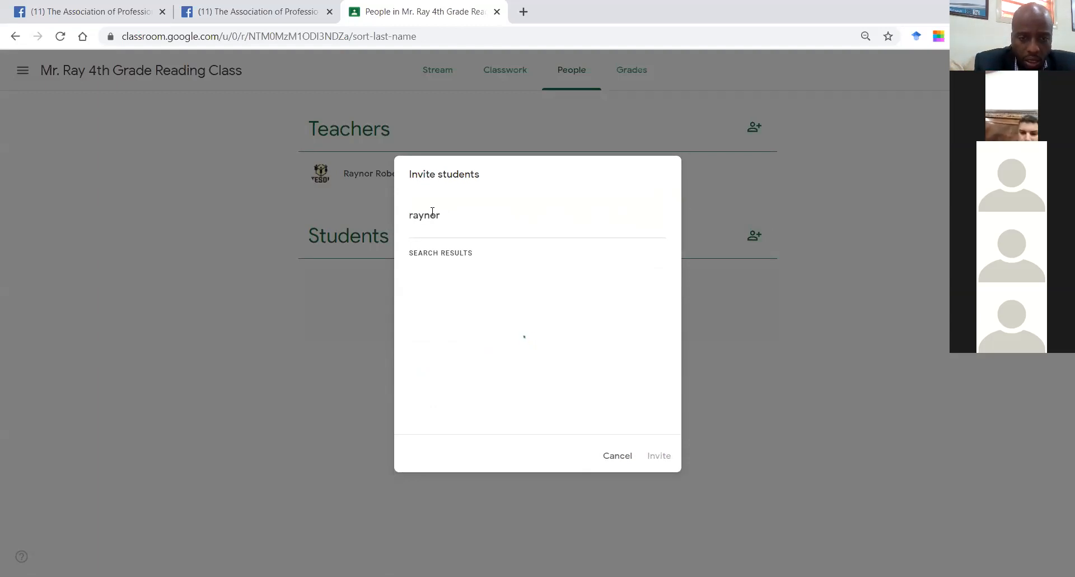
pyautogui.write('robert')
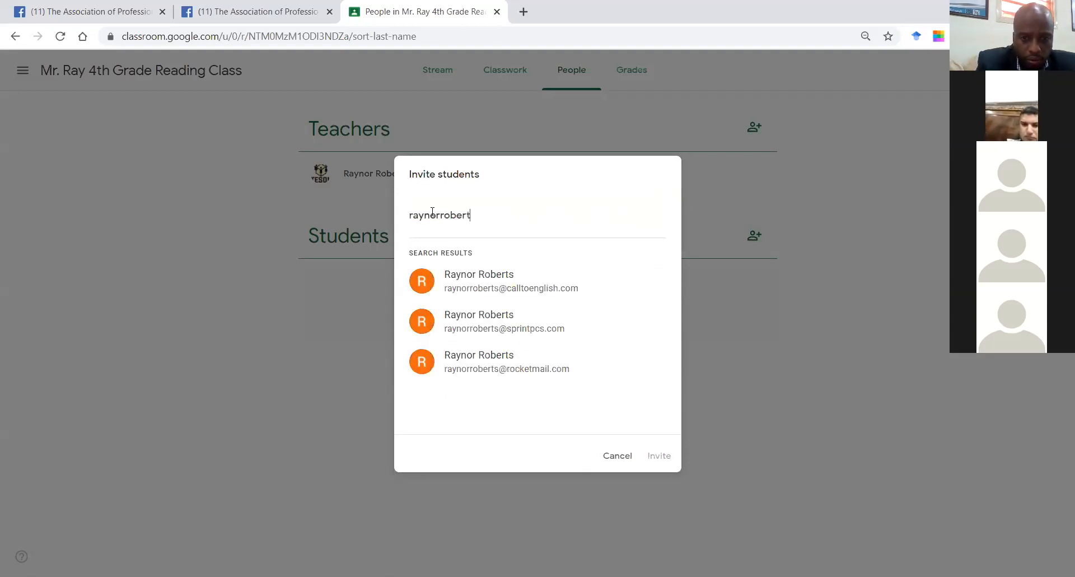
pyautogui.click(519, 289)
pyautogui.click(659, 455)
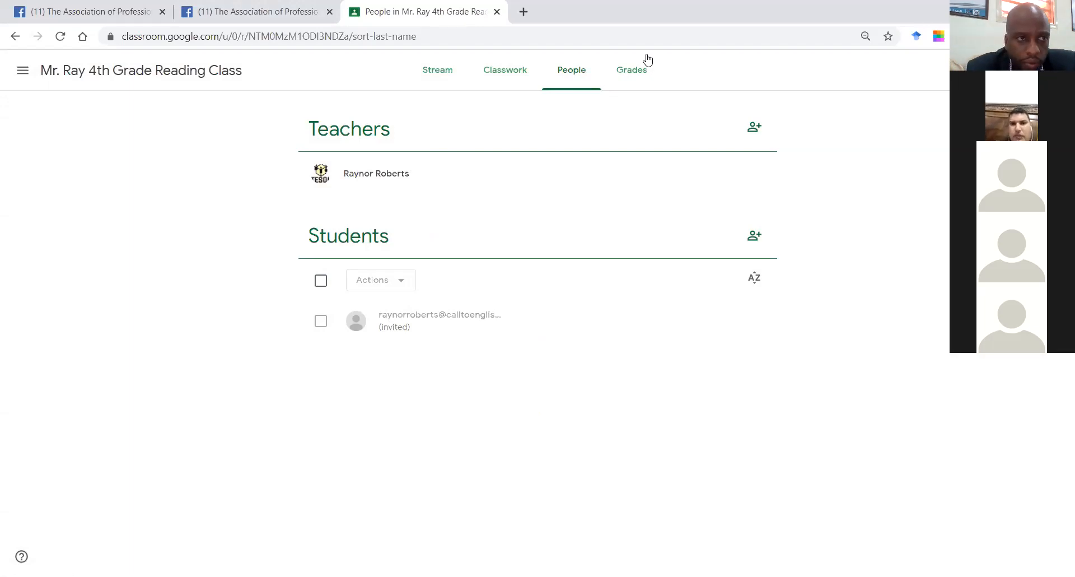
# - Switch to Zoho by loading zoho.com in the first browser tab, log in and open the Mail inbox
pyautogui.click(62, 8)
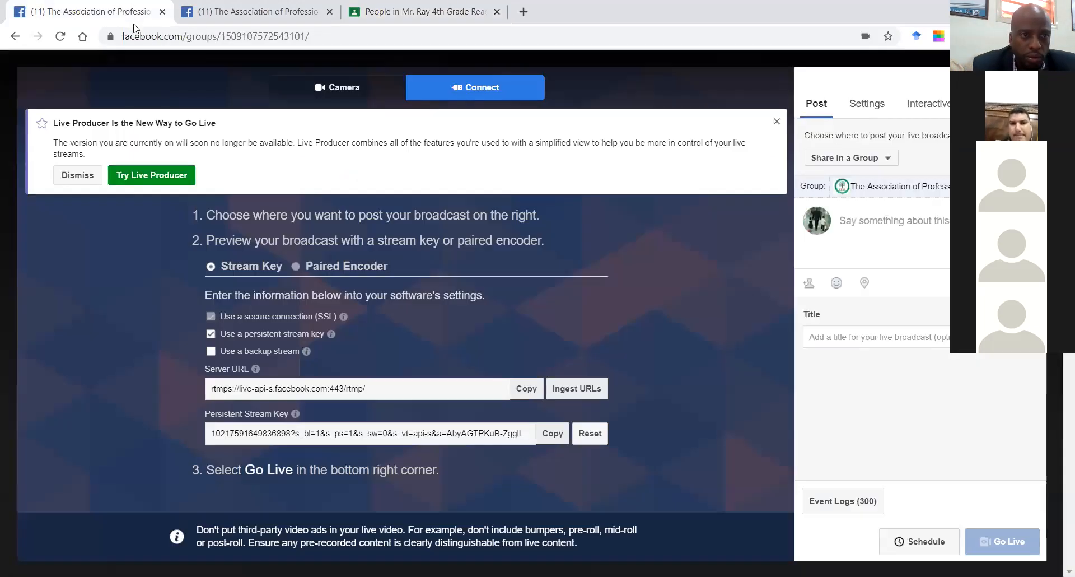
pyautogui.click(164, 36)
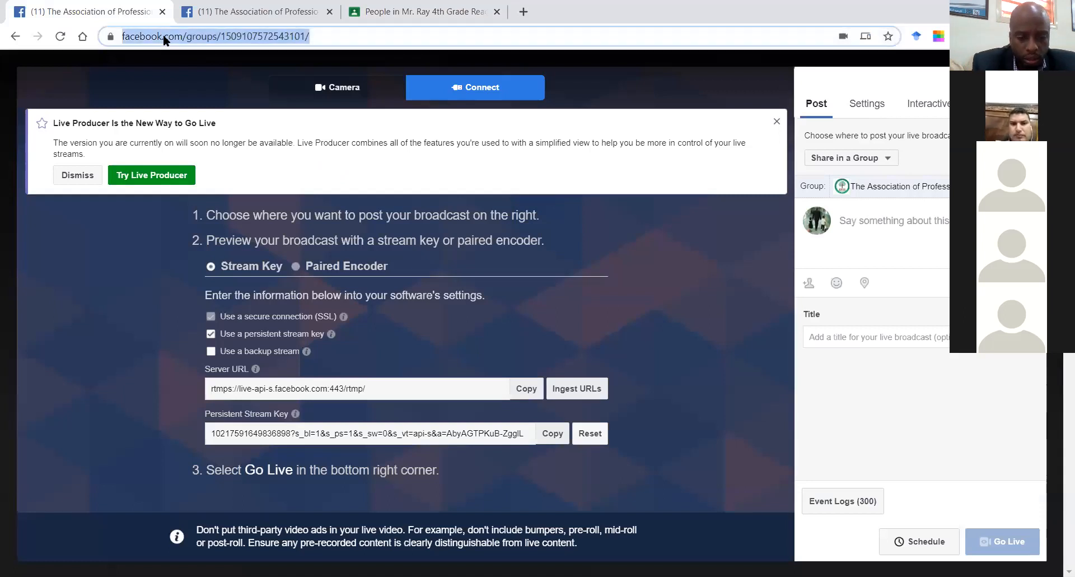
pyautogui.write('zo')
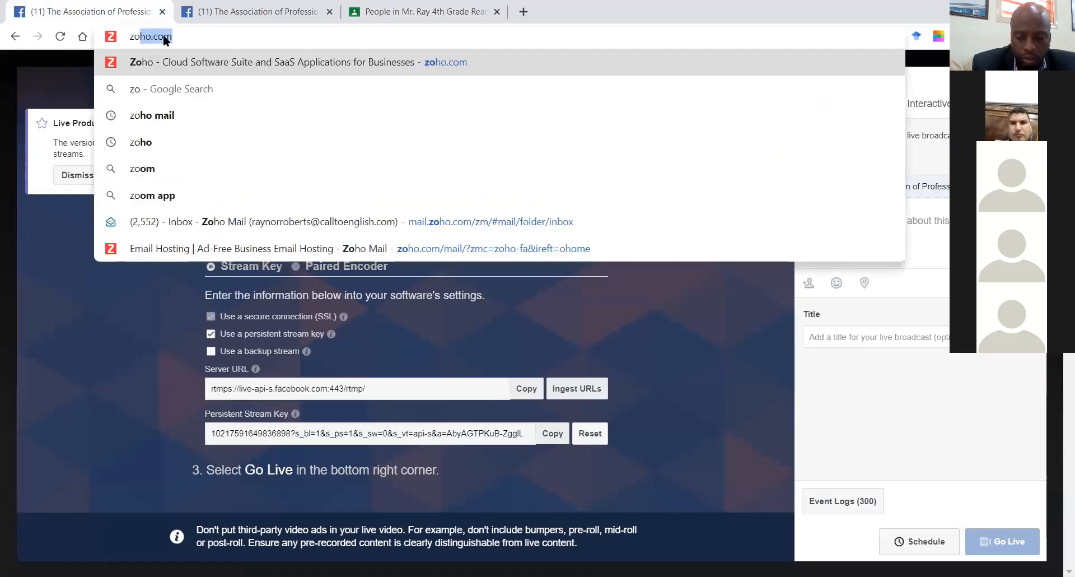
pyautogui.press('Return')
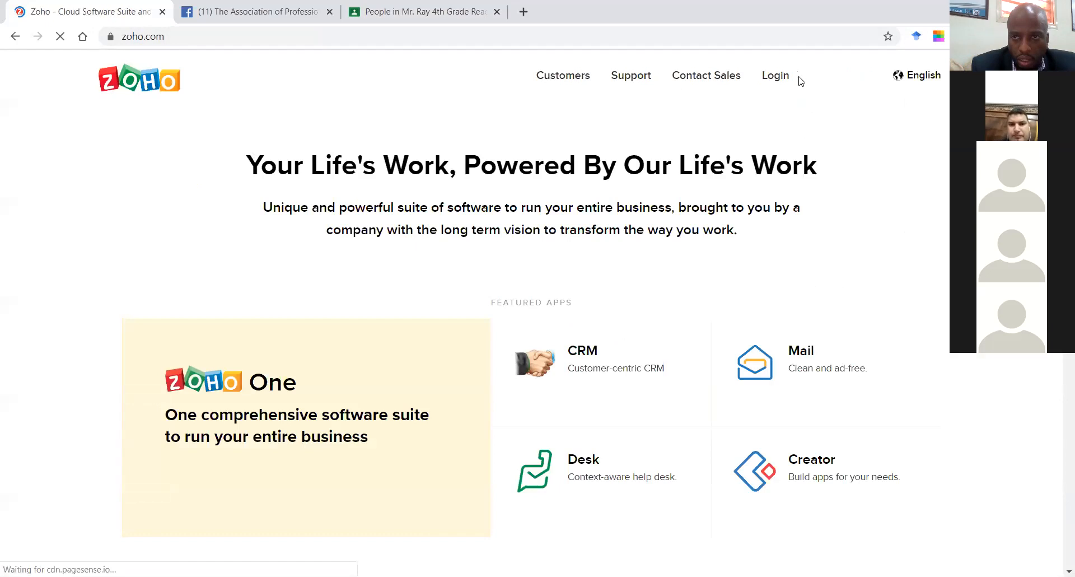
pyautogui.click(785, 77)
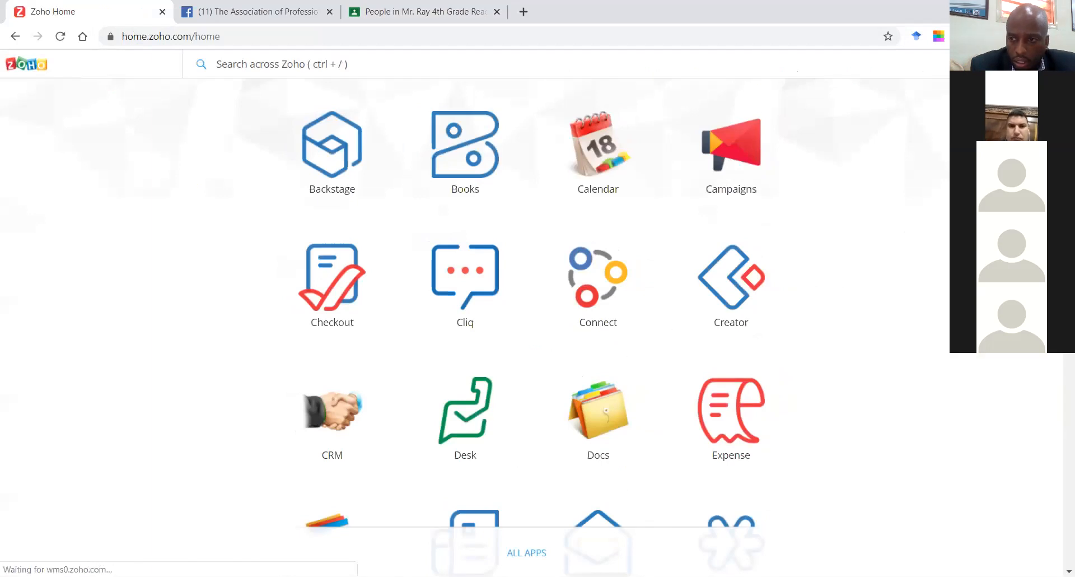
pyautogui.scroll(-4, 1036, 391)
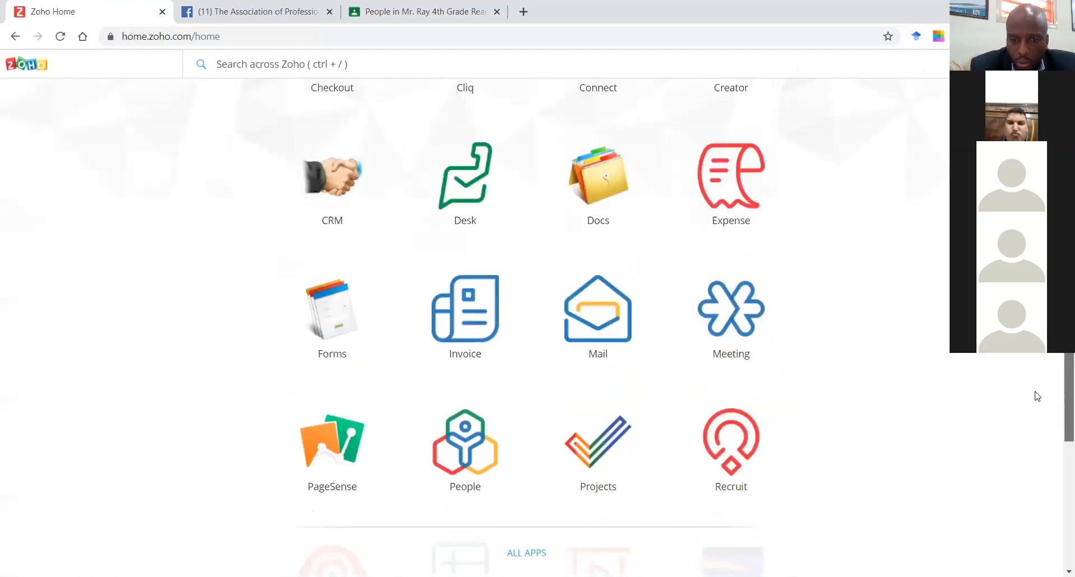
pyautogui.click(604, 315)
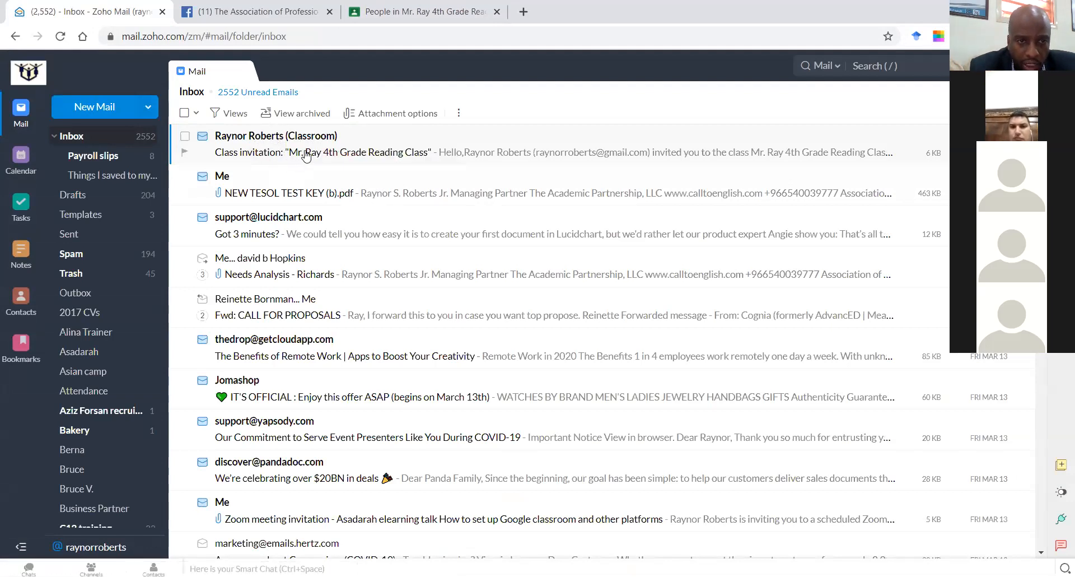
# - Open the "Mr. Ray 4th Grade Reading Class" invitation email, display its external images and follow the join link
pyautogui.click(306, 156)
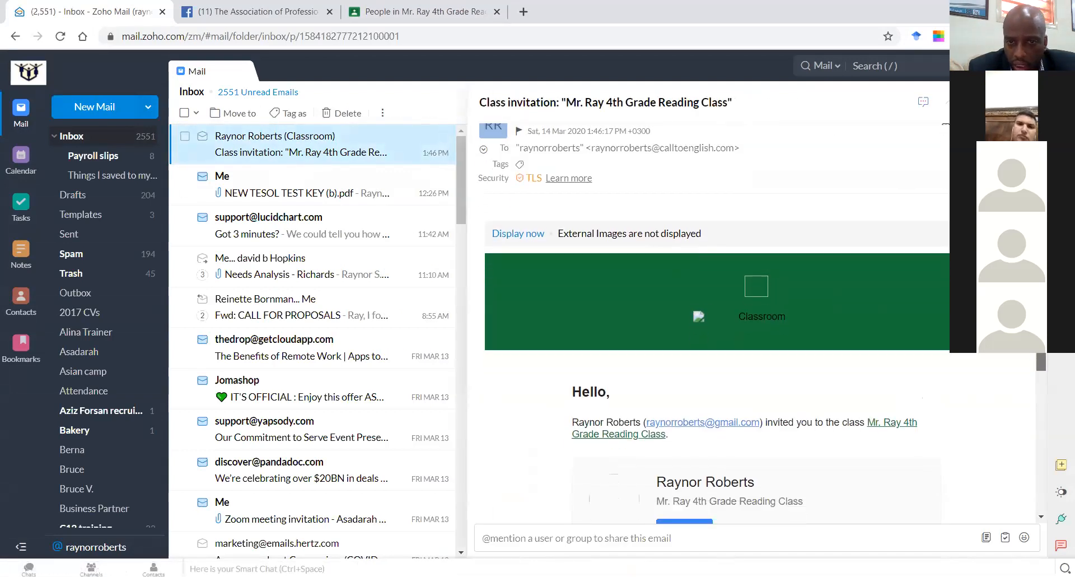
pyautogui.scroll(-1, 840, 280)
pyautogui.click(536, 230)
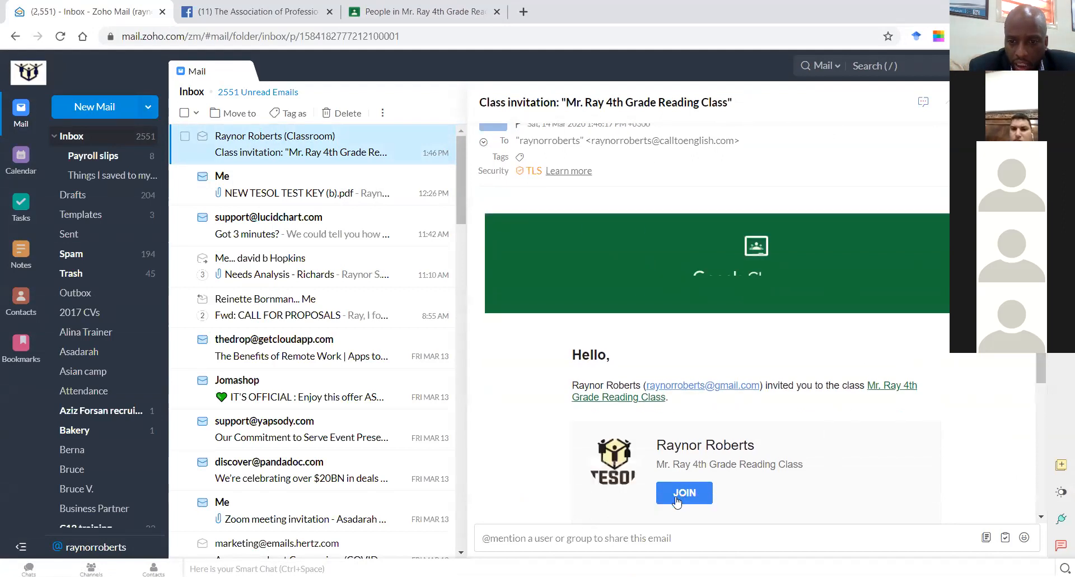
pyautogui.click(678, 499)
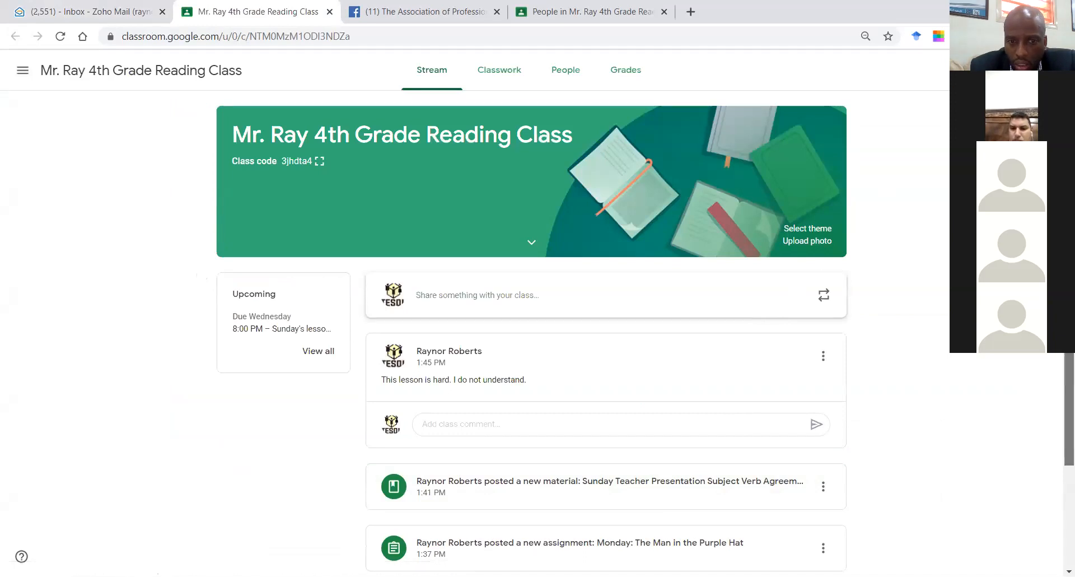
# - Look through the class stream, open the class's people list and reload it to check the enrolled students
pyautogui.scroll(-1, 583, 336)
pyautogui.scroll(1, 583, 336)
pyautogui.scroll(-2, 582, 336)
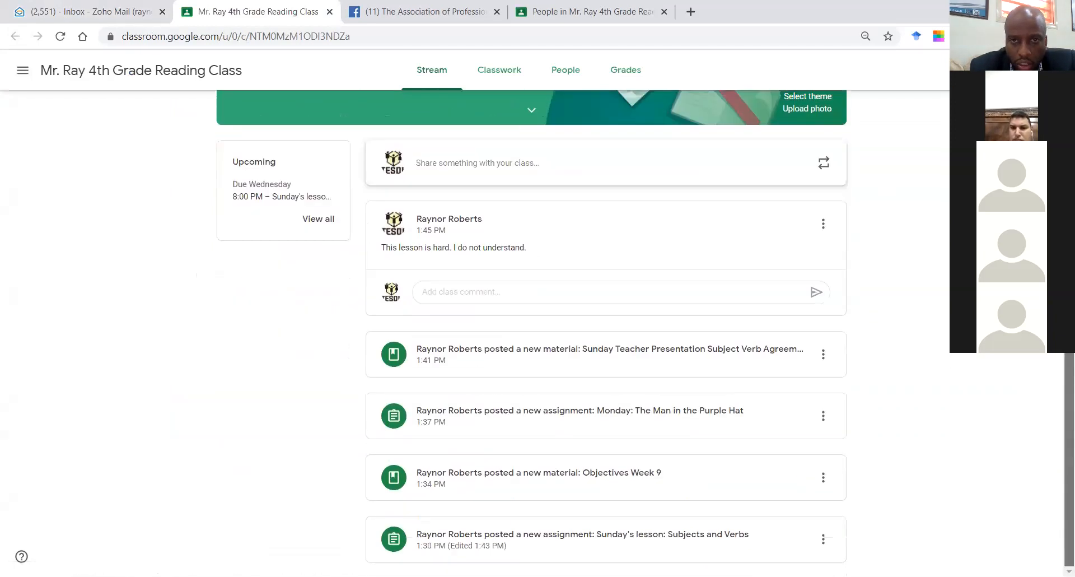
pyautogui.scroll(2, 582, 336)
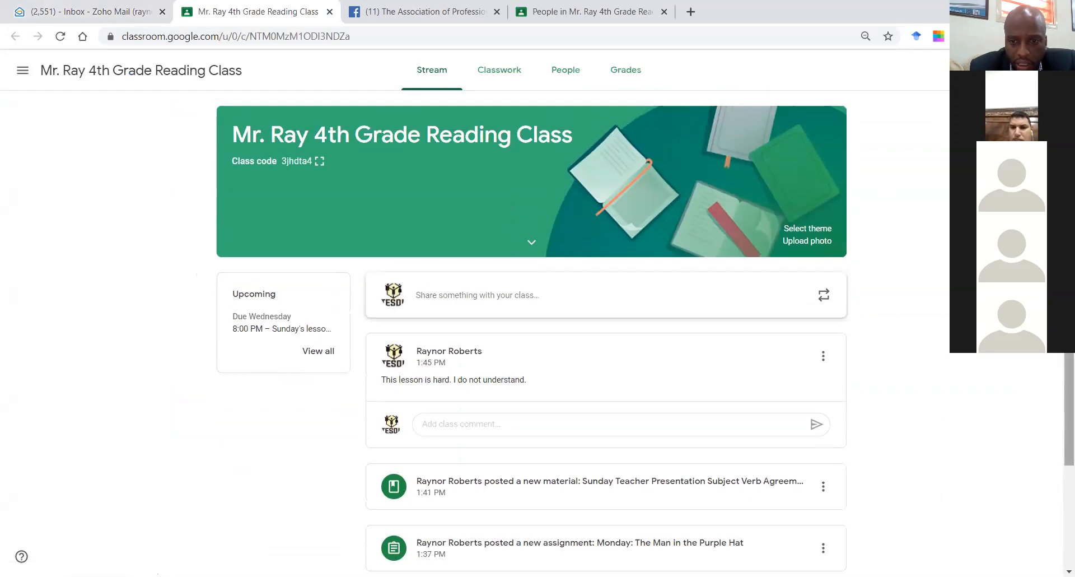
pyautogui.scroll(-2, 583, 336)
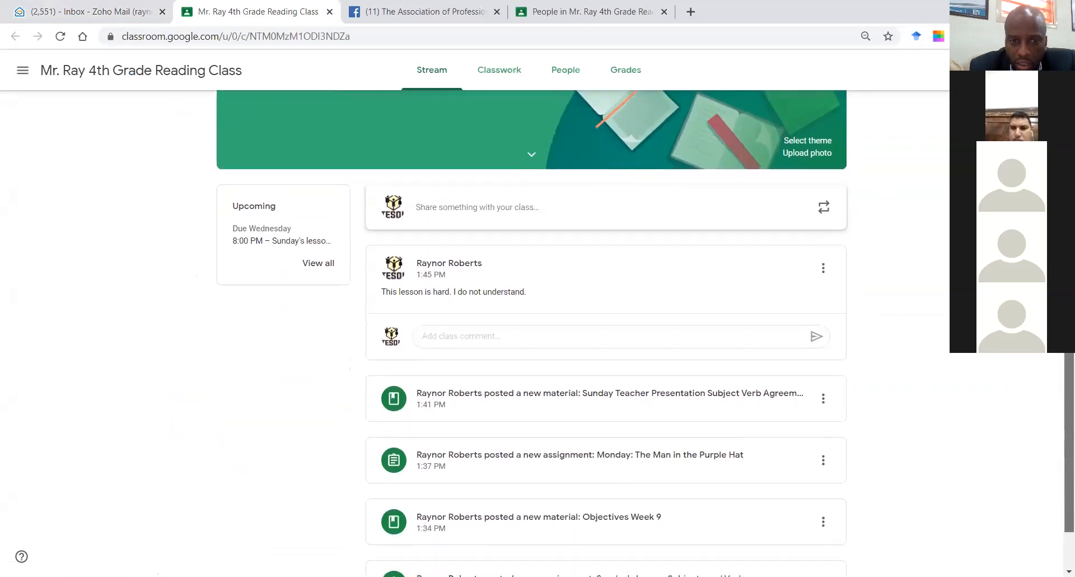
pyautogui.scroll(2, 582, 336)
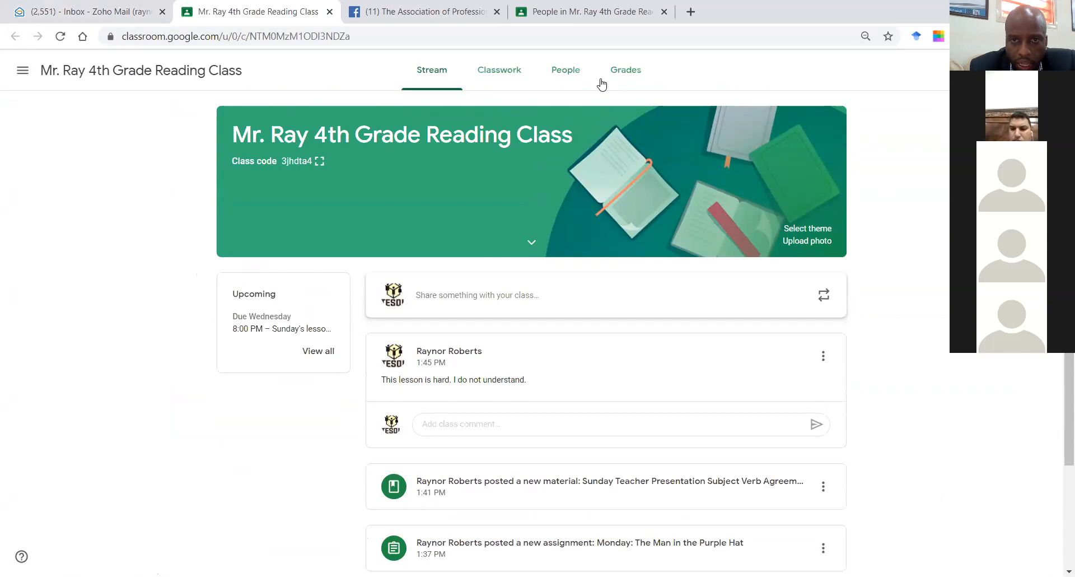
pyautogui.click(559, 81)
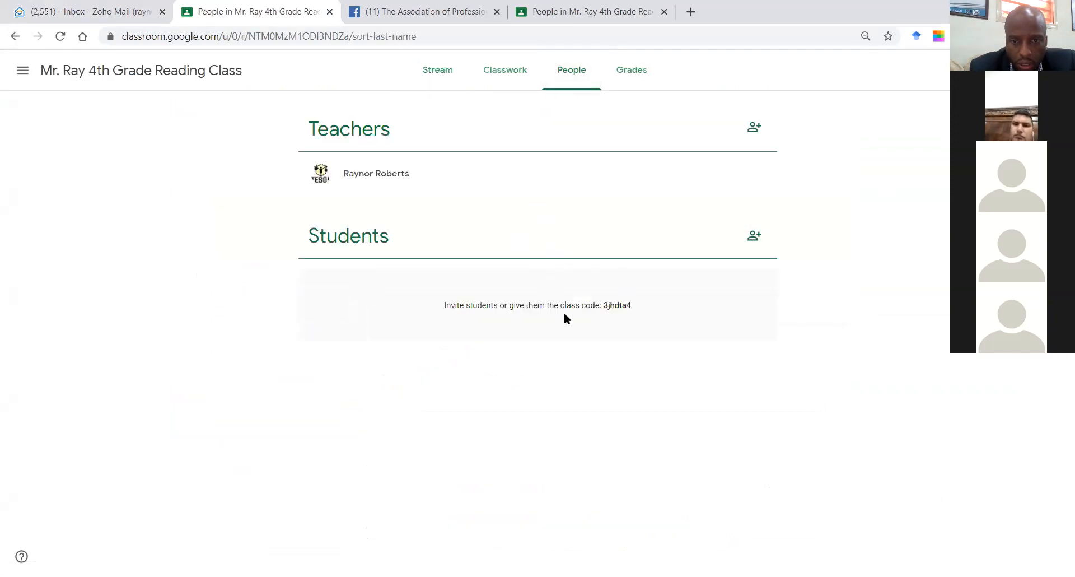
pyautogui.click(60, 37)
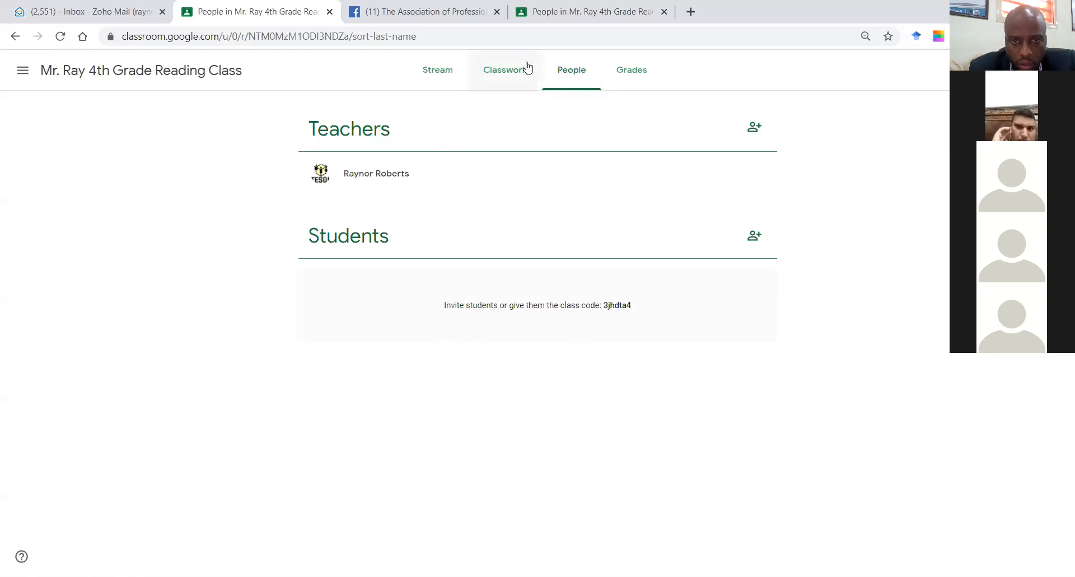
# - Return to the original Google Classroom browser tab and reload its people list to recheck the student's invitation status
pyautogui.click(352, 21)
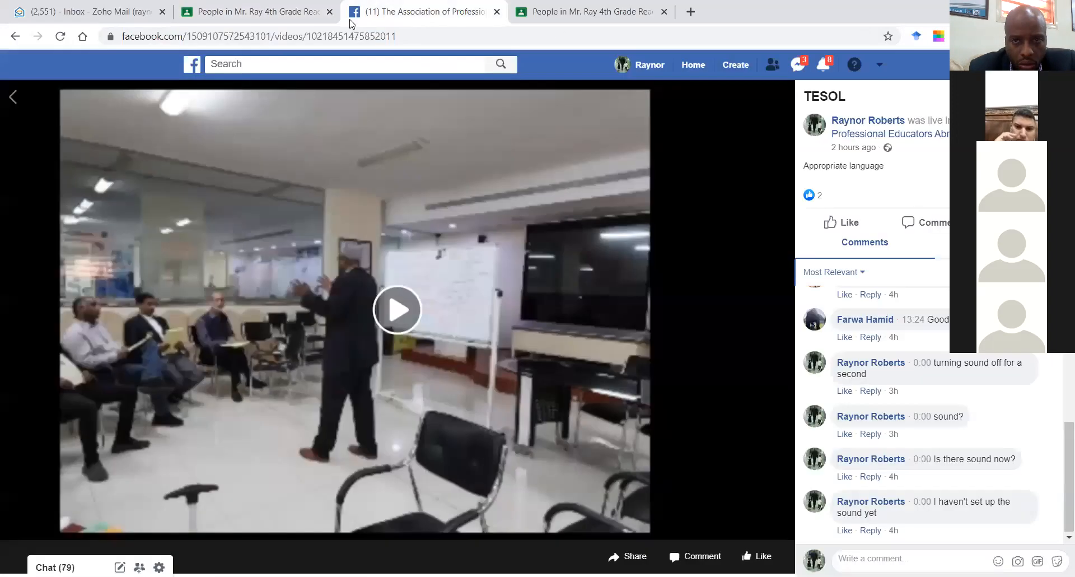
pyautogui.click(619, 23)
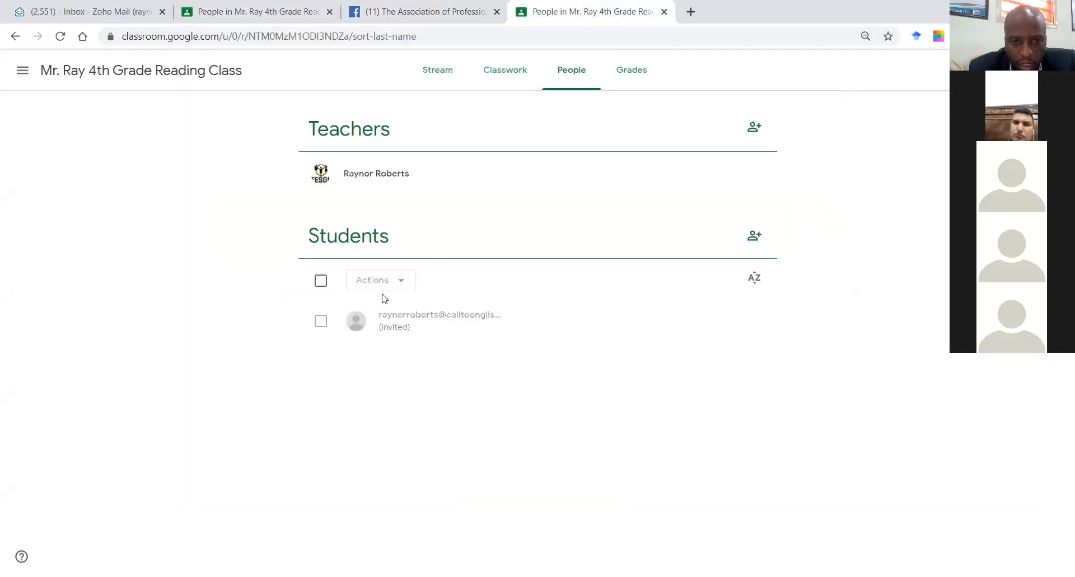
pyautogui.click(61, 36)
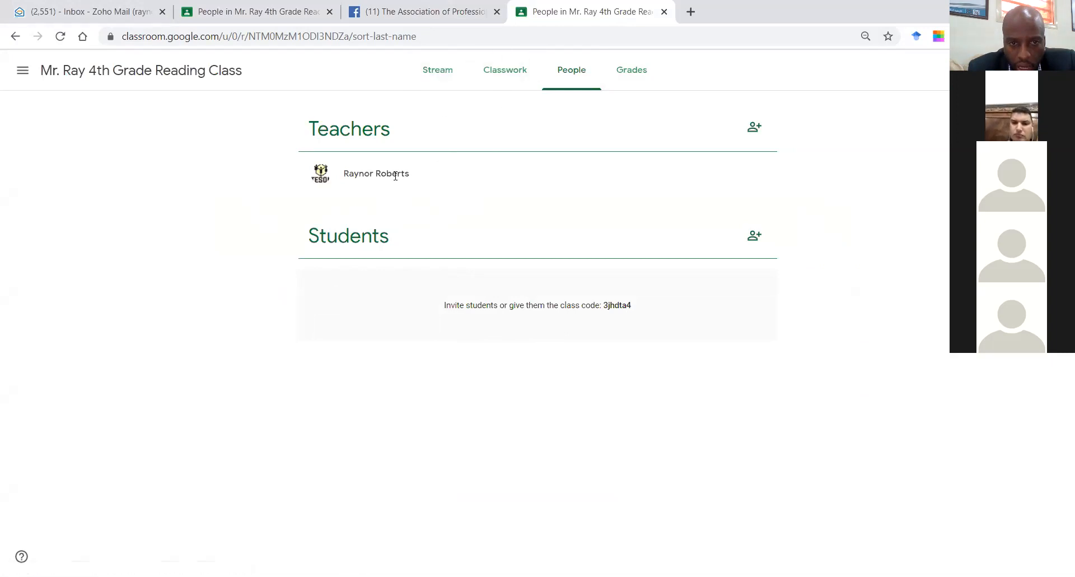
# - Check the class's grades page, return to the people list and reload it to look for enrolled students
pyautogui.click(620, 73)
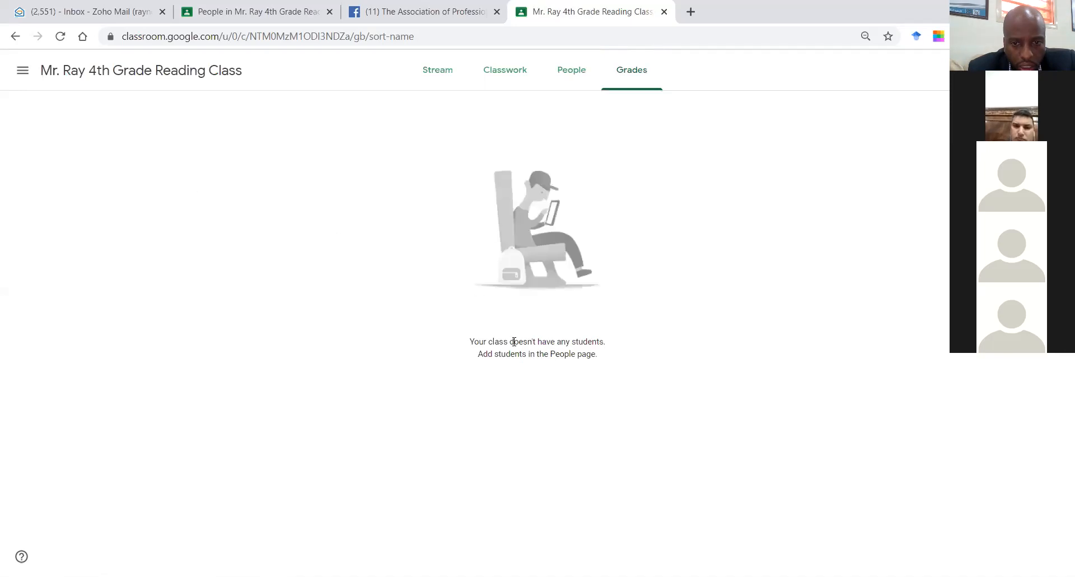
pyautogui.click(571, 76)
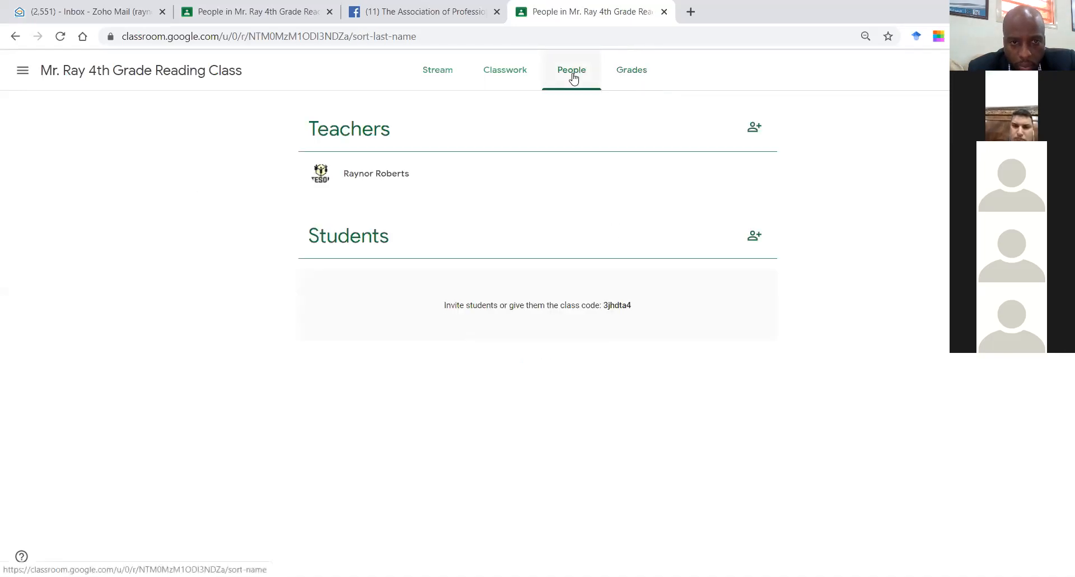
pyautogui.click(59, 36)
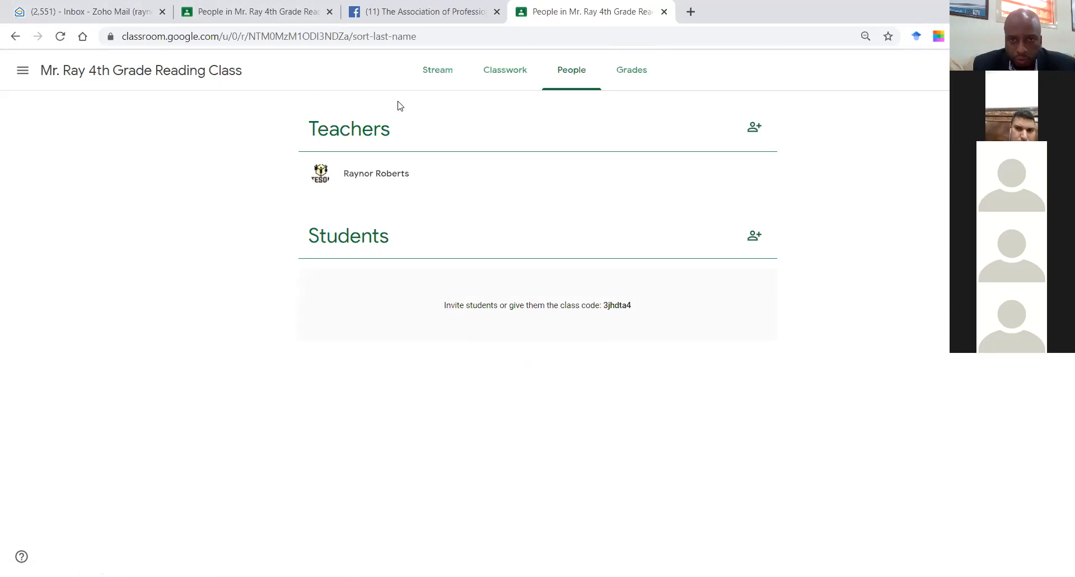
# - Reopen "Mr. Ray 4th Grade Reading Class" from the list of classes and recheck its people list
pyautogui.click(504, 69)
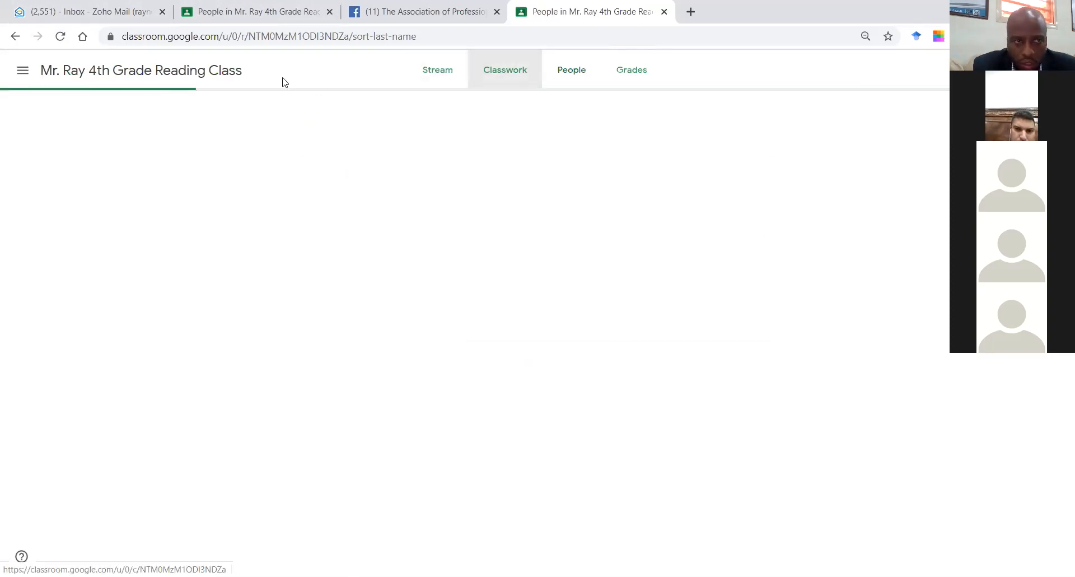
pyautogui.click(22, 70)
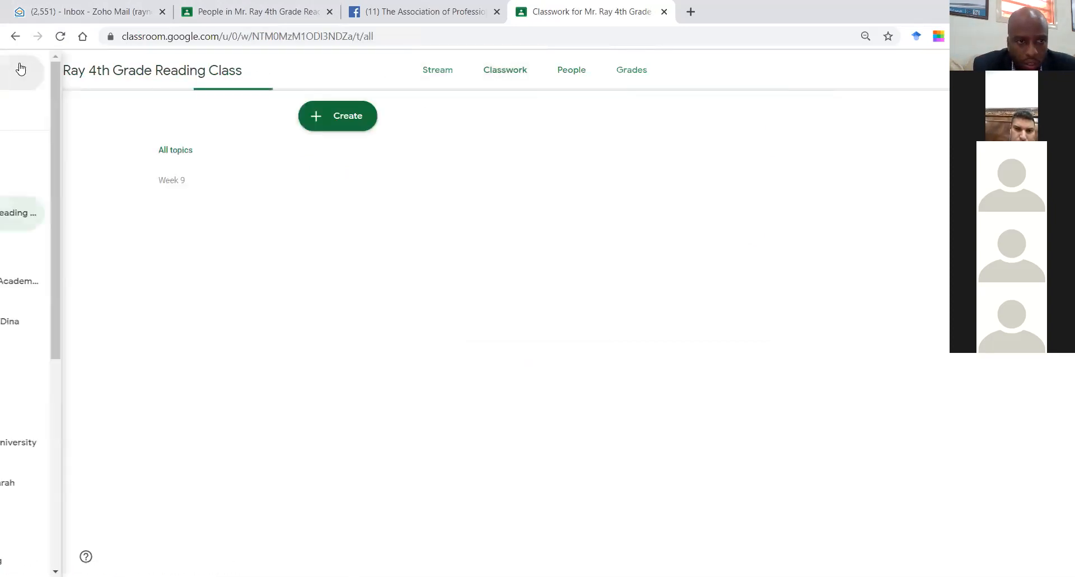
pyautogui.click(116, 212)
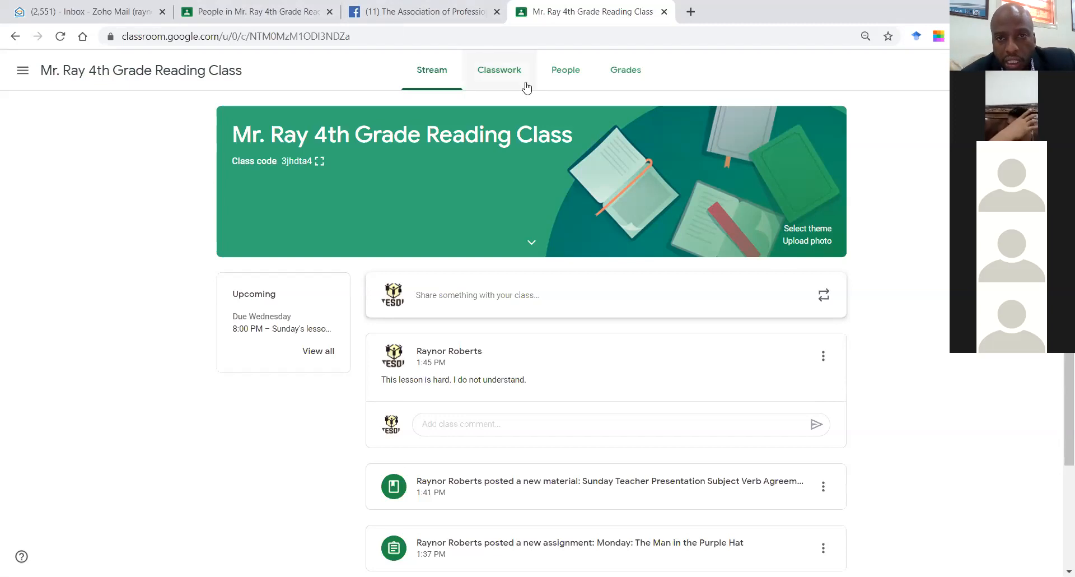
pyautogui.click(563, 73)
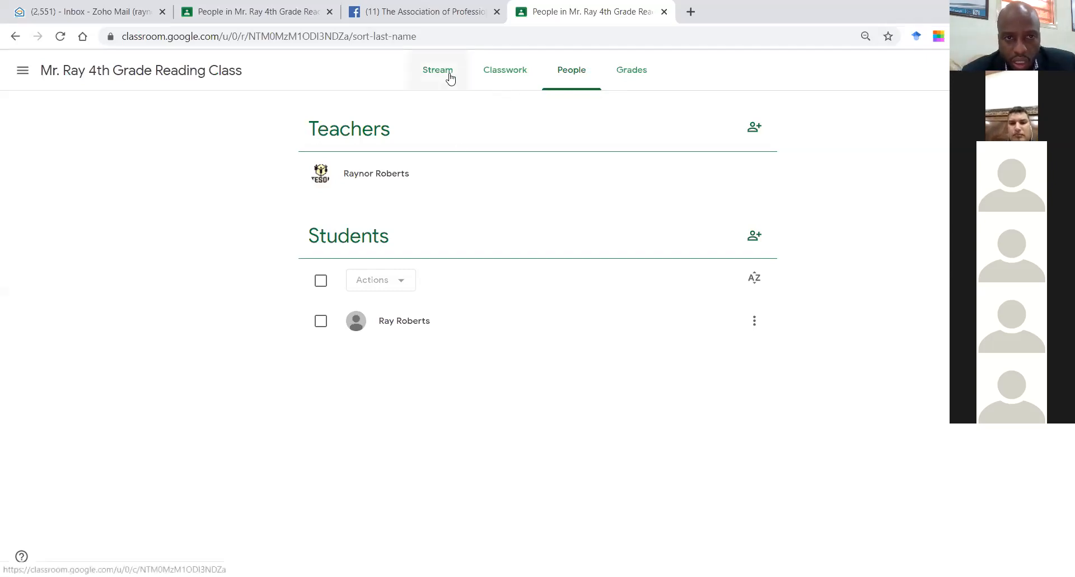
# - Open the turned-in work for "Sunday's lesson: Subjects and Verbs" in the classwork and select the student's submission
pyautogui.click(502, 68)
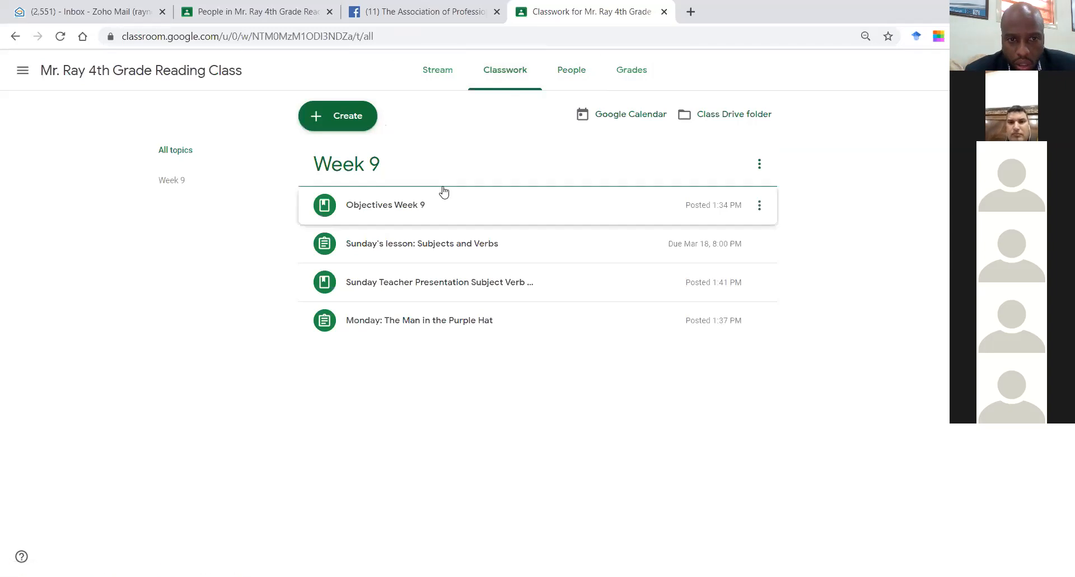
pyautogui.click(394, 254)
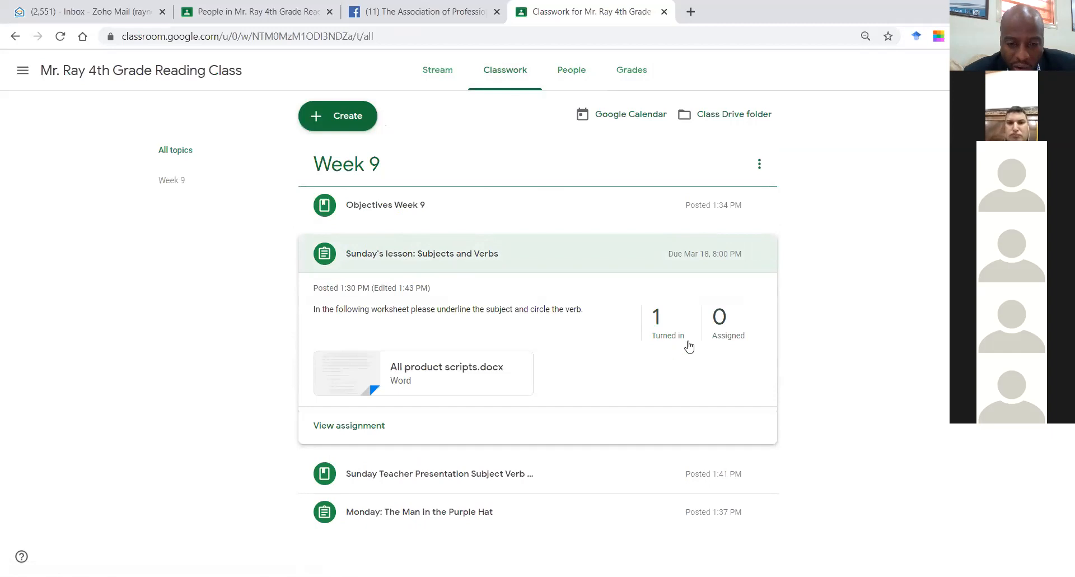
pyautogui.click(660, 333)
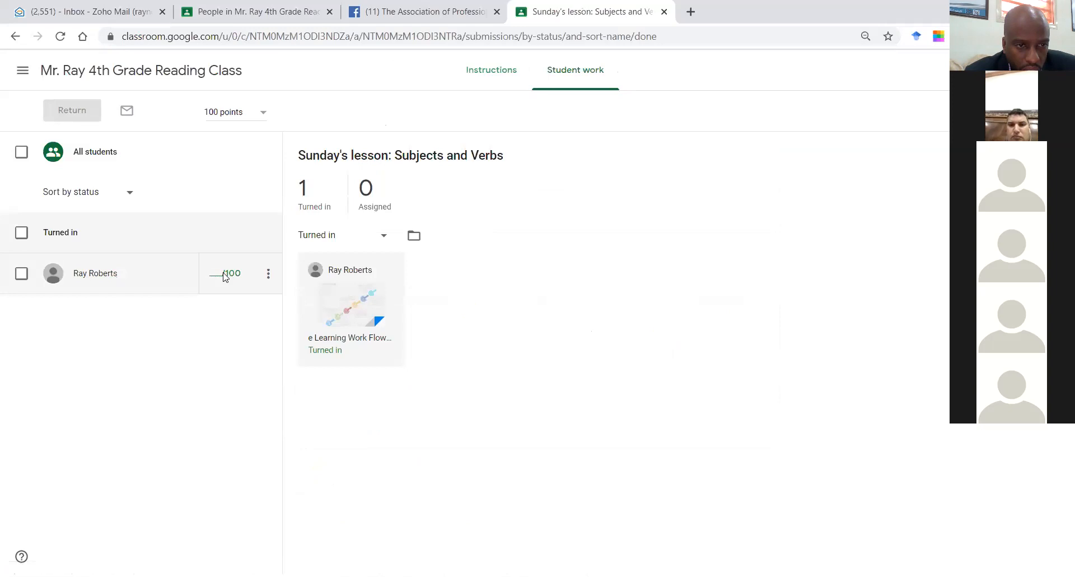
pyautogui.click(102, 280)
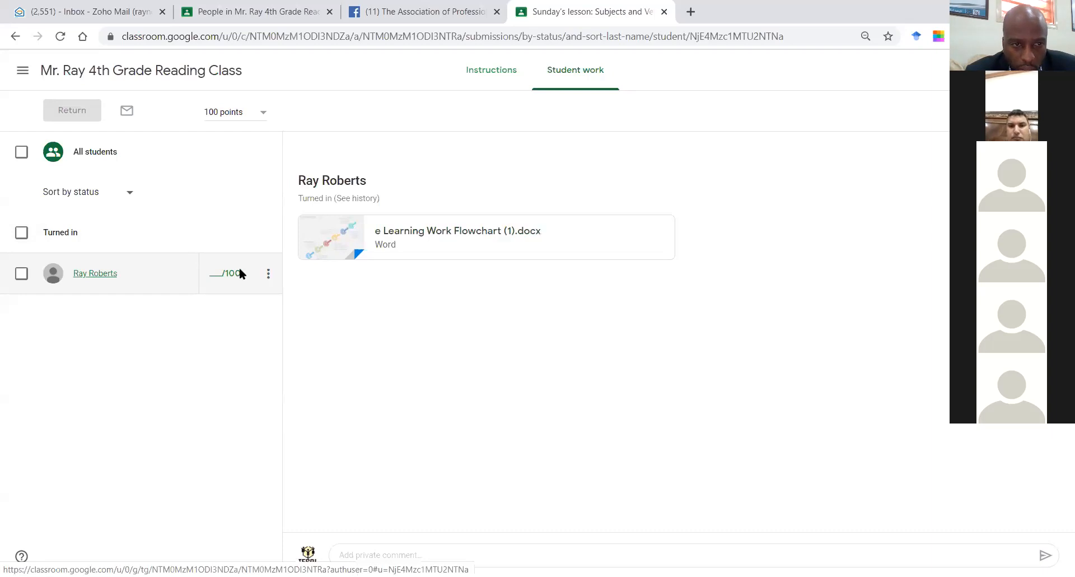
# - Grade the student's Sunday's lesson submission 100 out of 100 as a draft
pyautogui.click(212, 272)
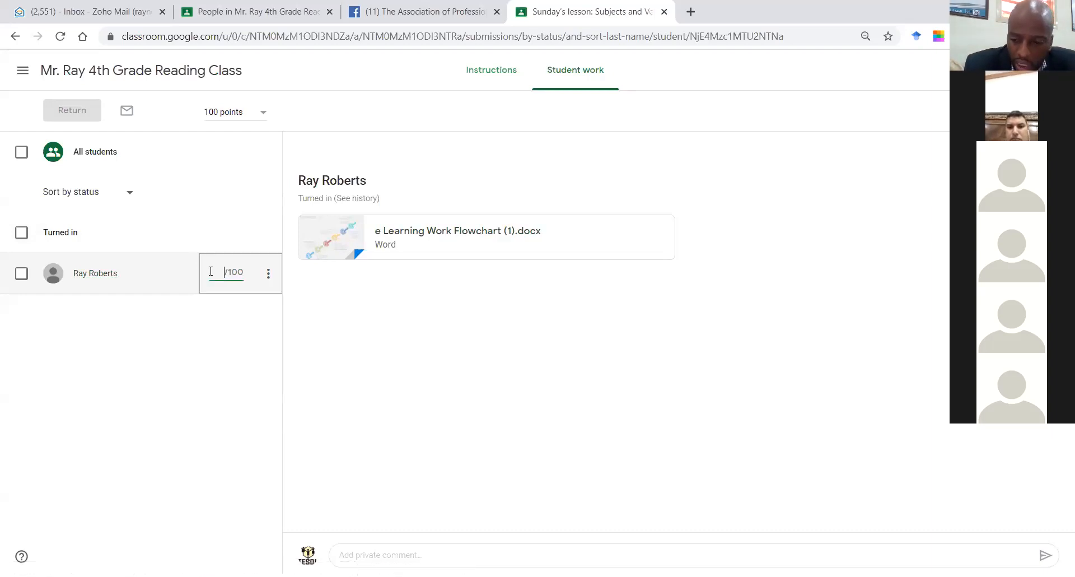
pyautogui.write('100')
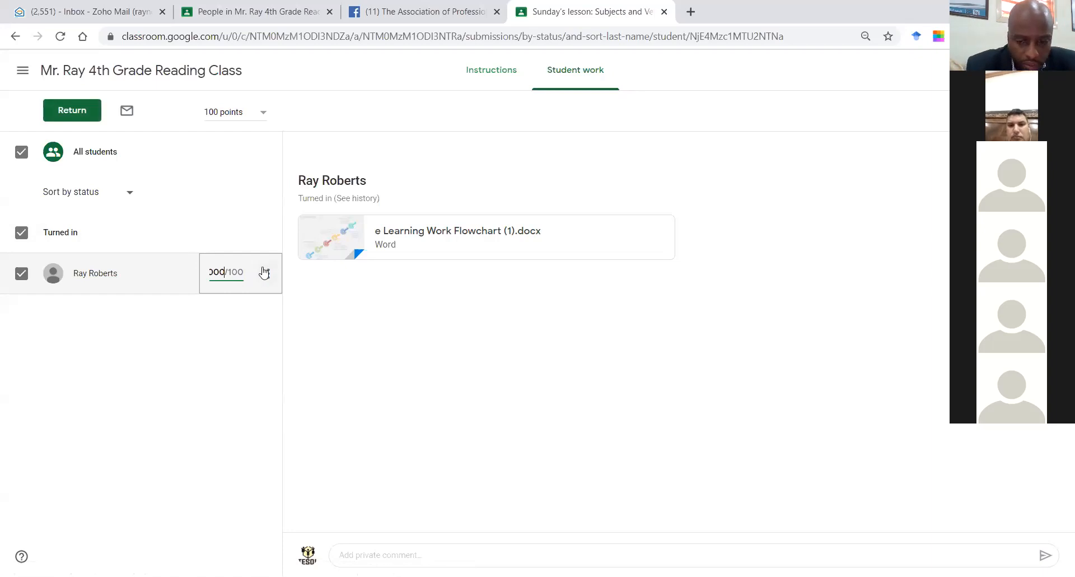
pyautogui.click(268, 276)
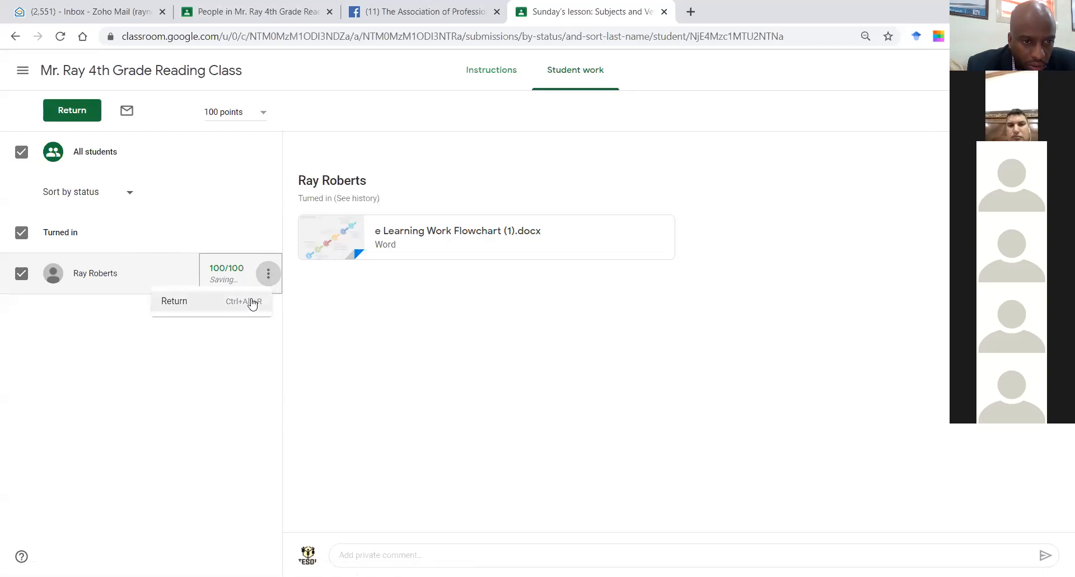
pyautogui.click(137, 286)
pyautogui.click(227, 274)
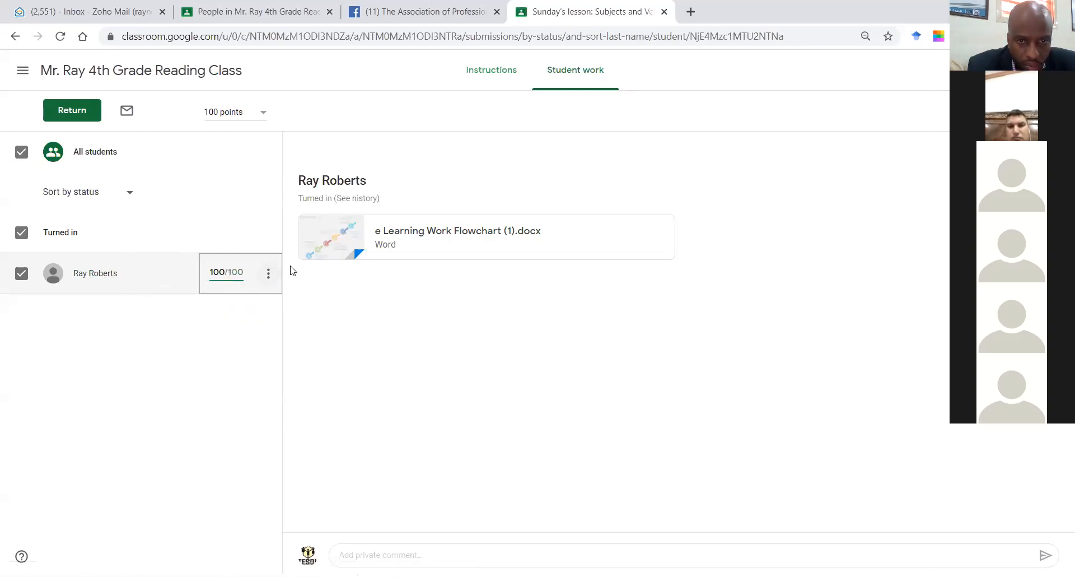
# - Open the submitted "e Learning Work Flowchart (1).docx" and post the private comment "Great Job!" to the student
pyautogui.click(491, 244)
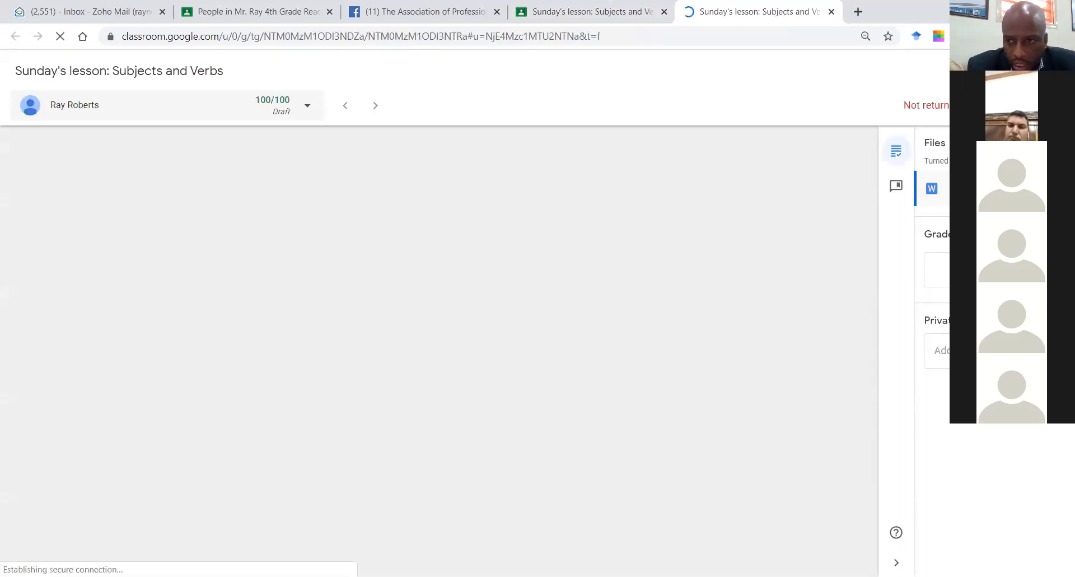
pyautogui.click(947, 345)
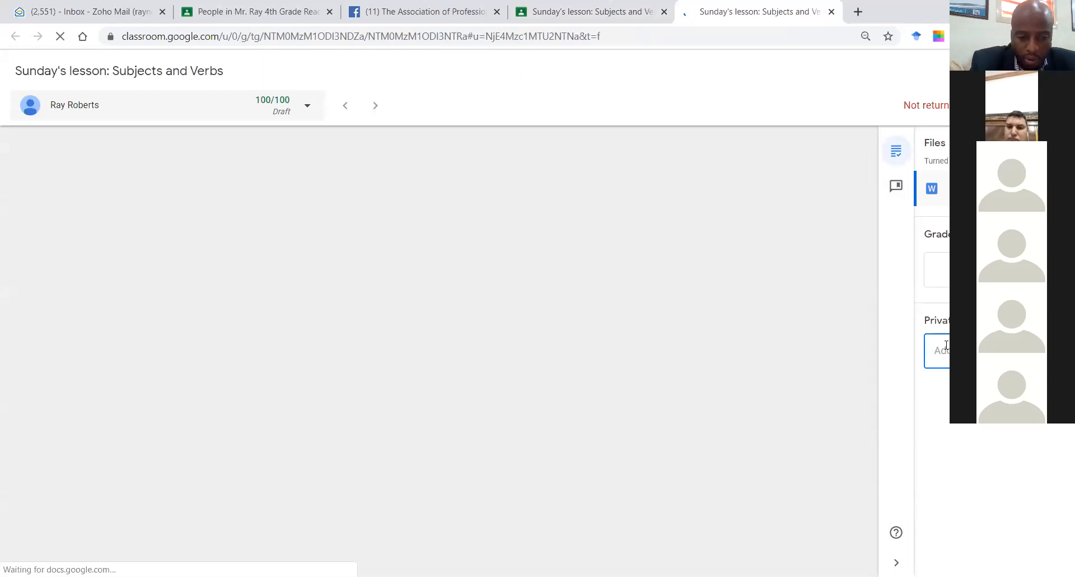
pyautogui.write('Gre')
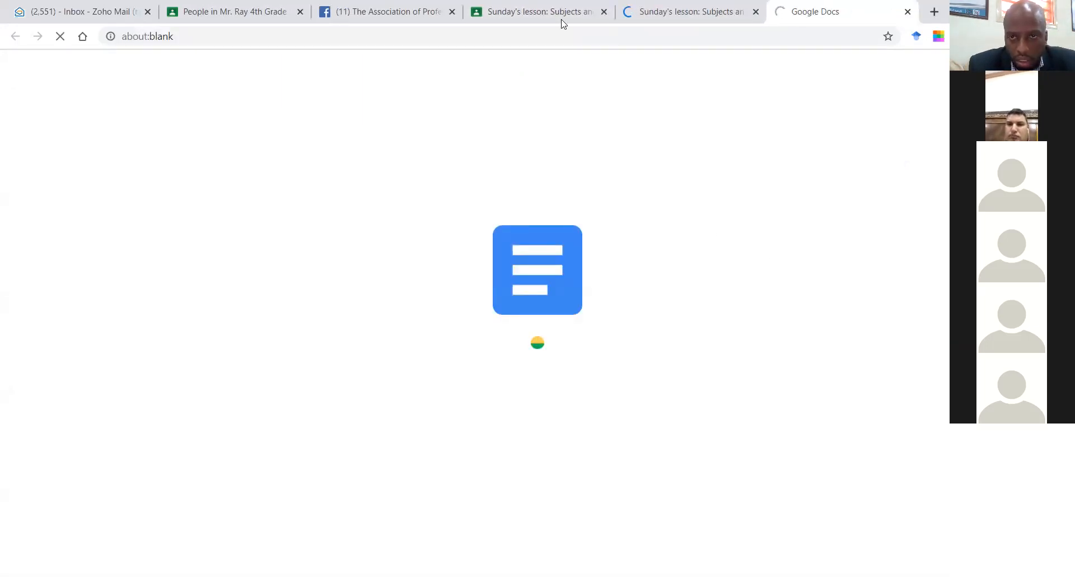
pyautogui.click(692, 12)
pyautogui.click(975, 351)
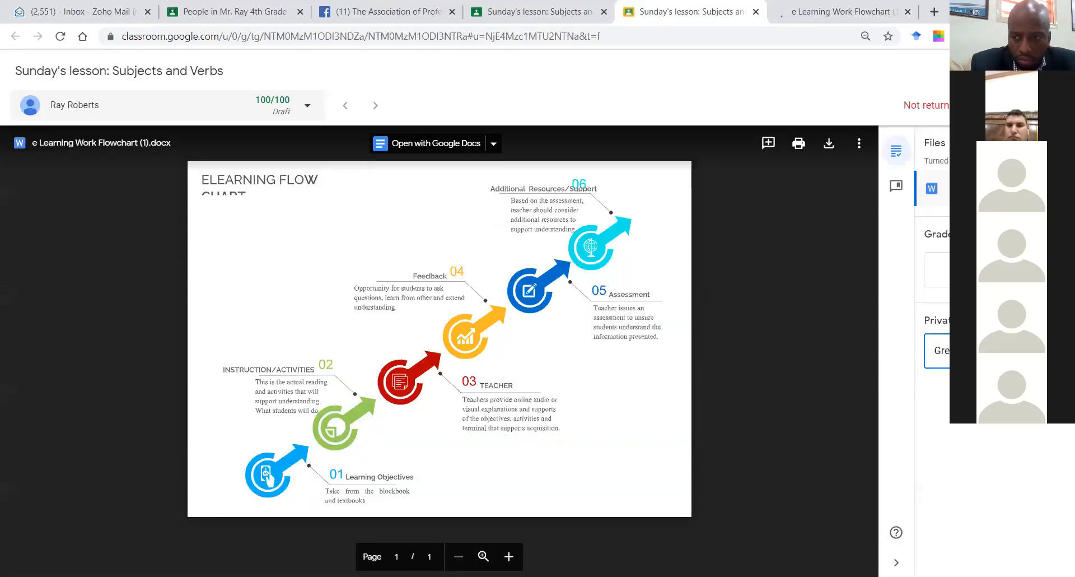
pyautogui.click(1039, 385)
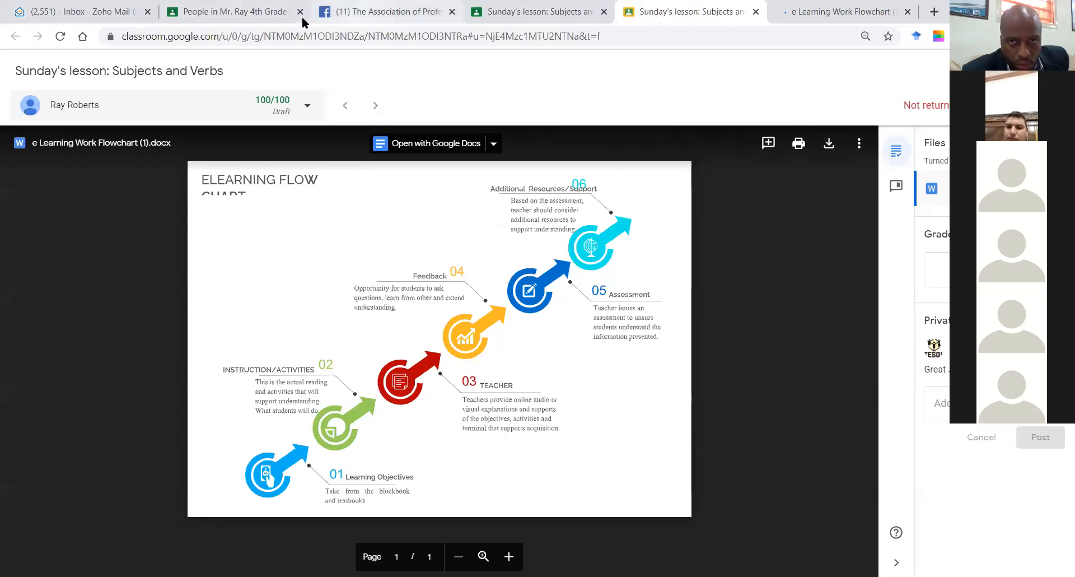
# - Go back to the class in its original browser tab and check the student's draft grade on the grades page
pyautogui.click(553, 17)
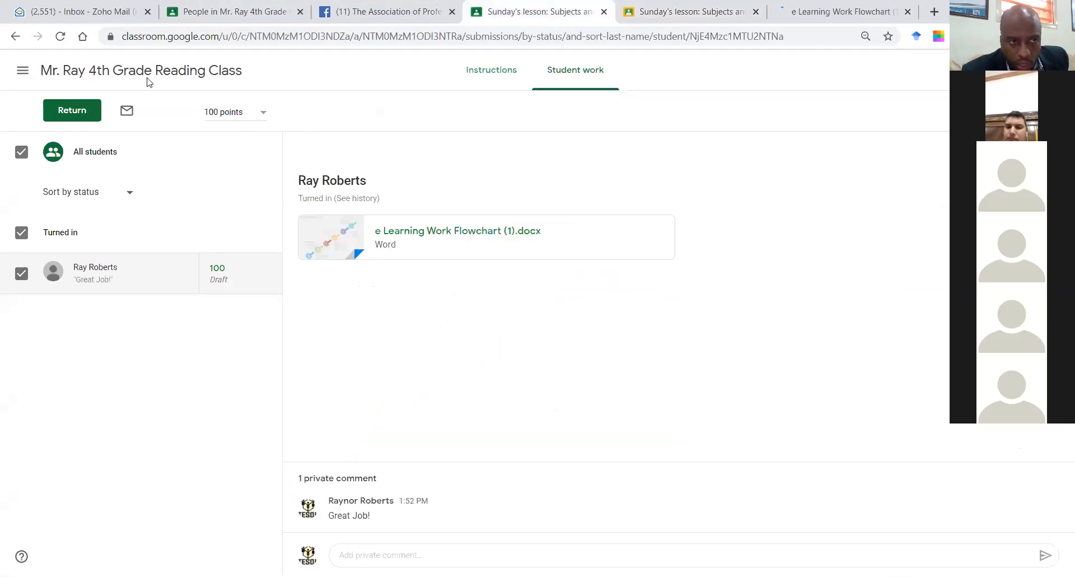
pyautogui.click(73, 71)
pyautogui.click(624, 71)
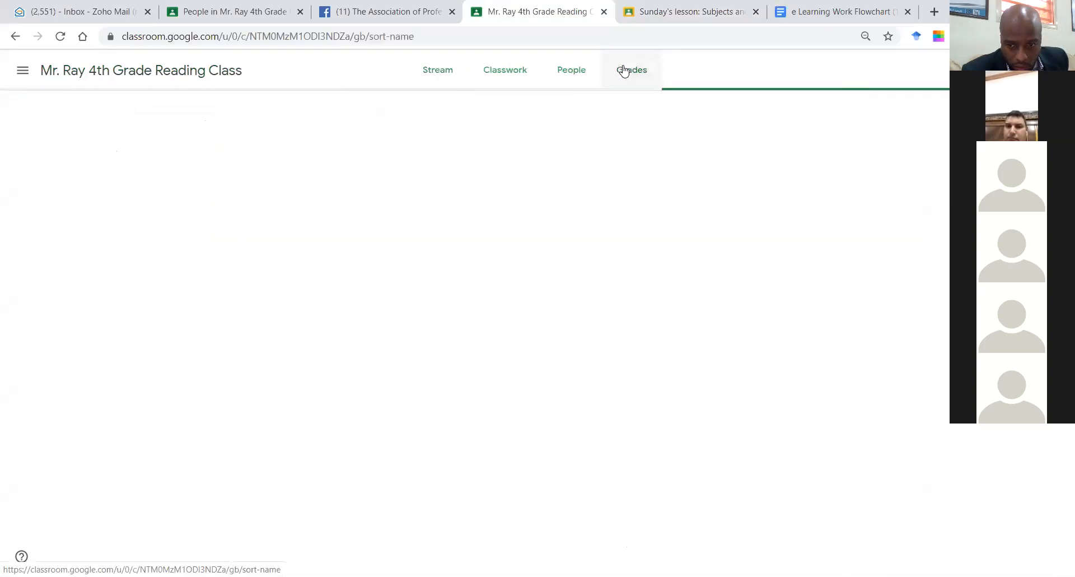
pyautogui.moveTo(260, 220)
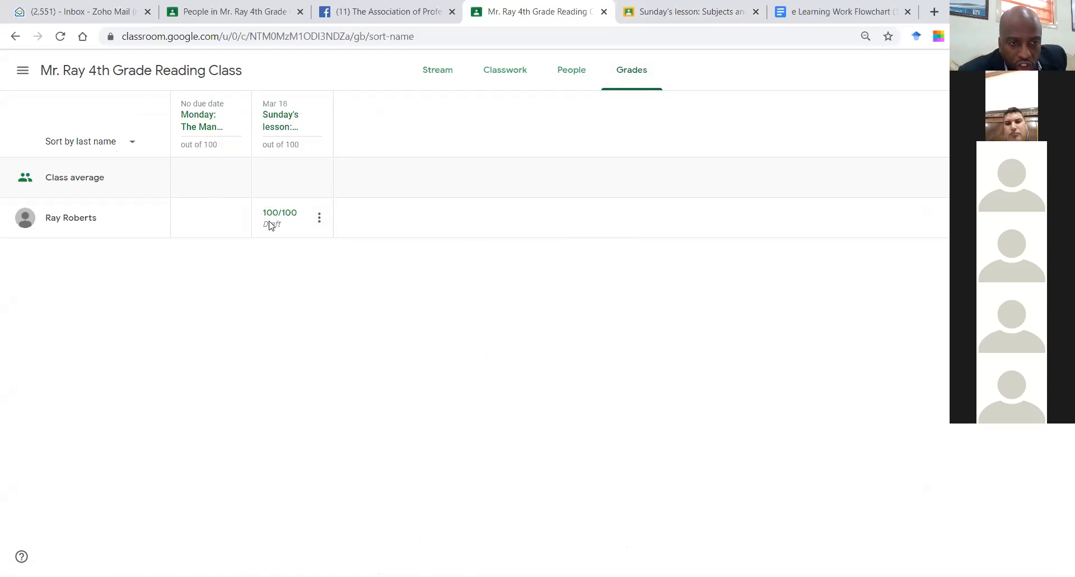
# - View the student's Sunday's lesson submission from the grades page and return the graded work to the student
pyautogui.click(320, 218)
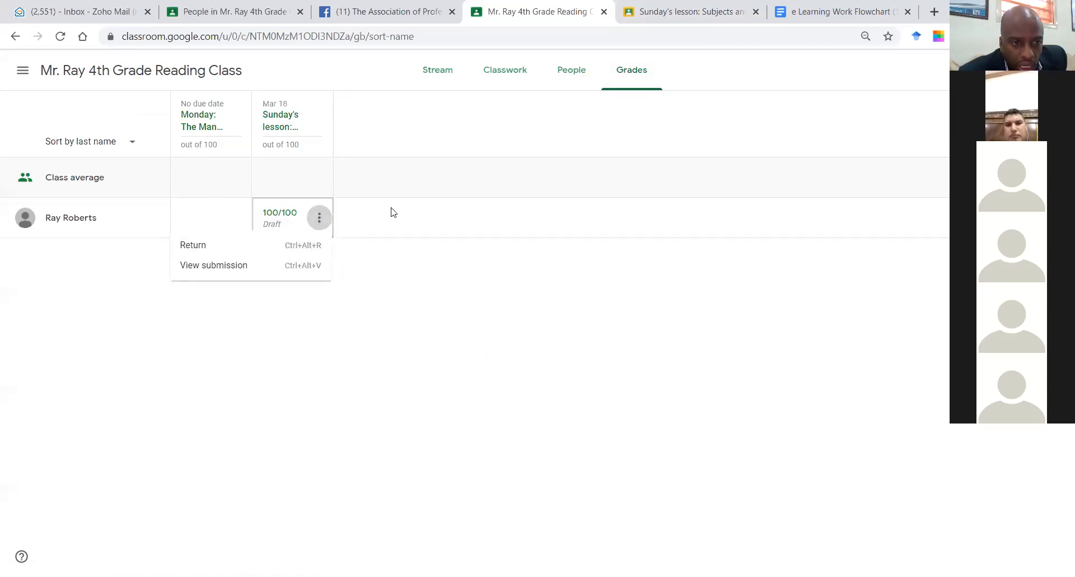
pyautogui.click(241, 265)
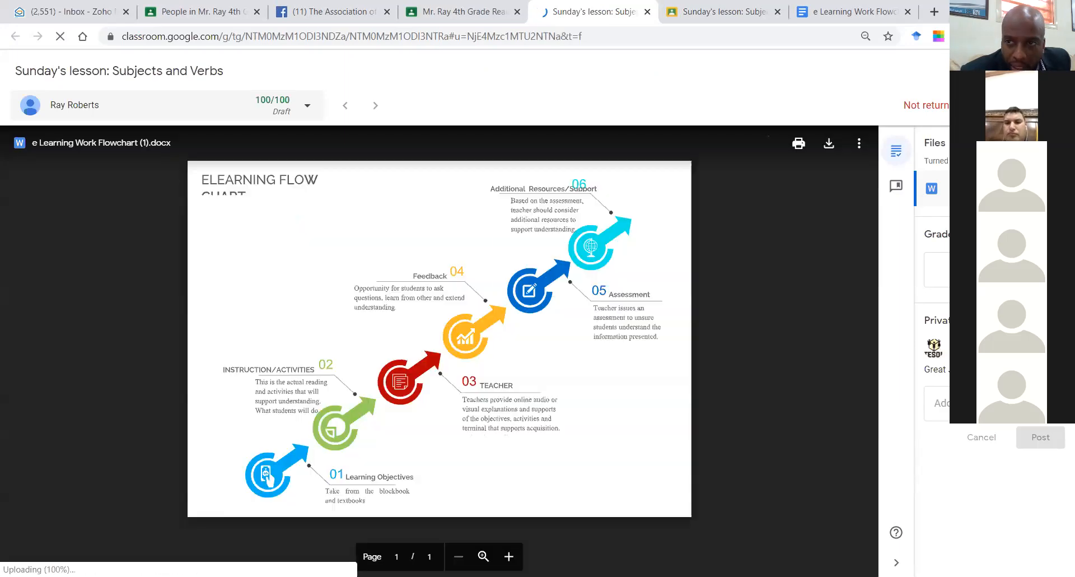
pyautogui.click(947, 71)
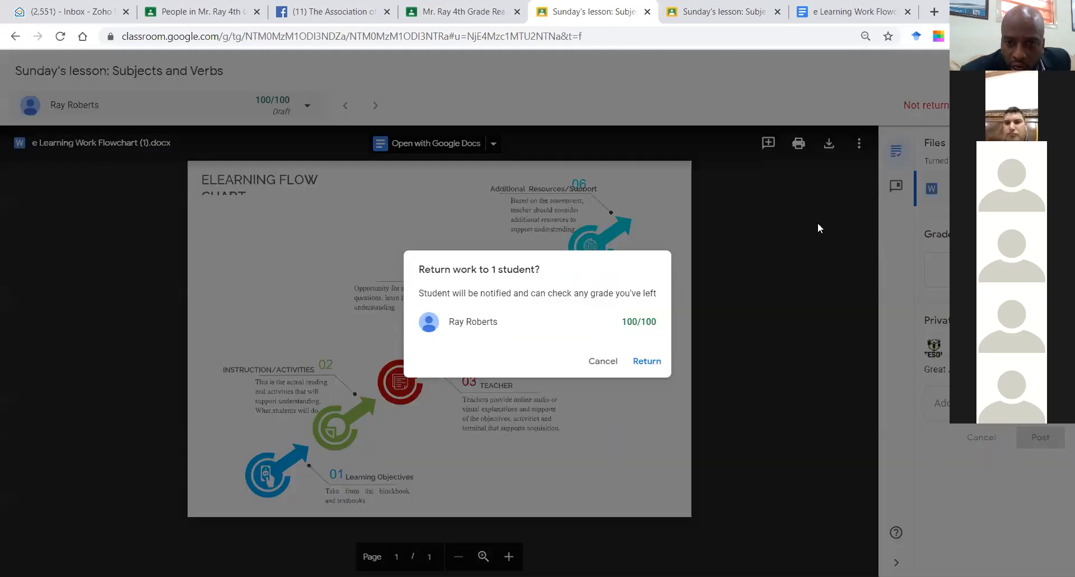
pyautogui.click(648, 364)
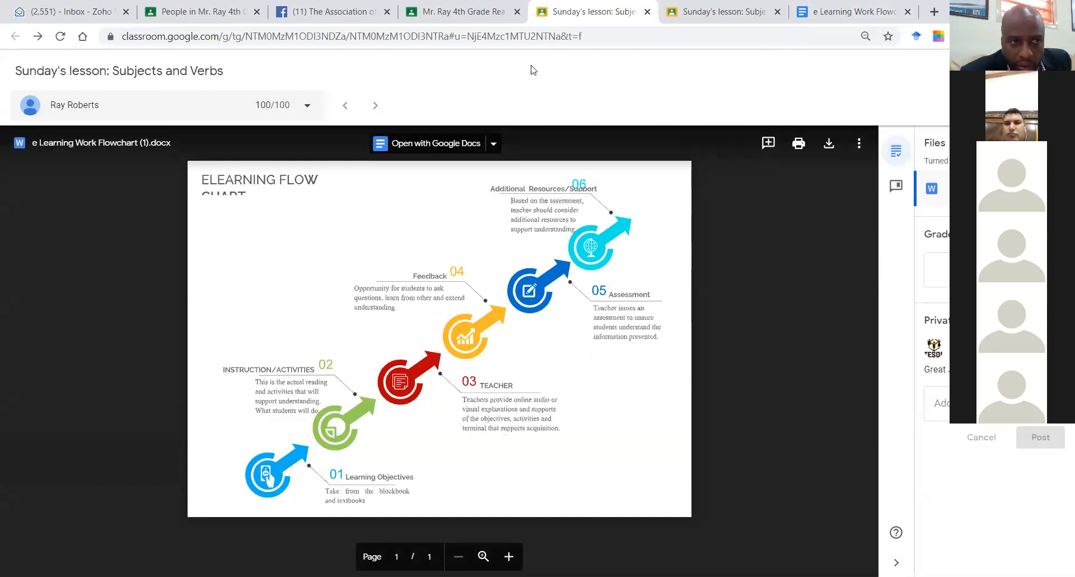
# - Recheck the returned grade on the class's grades page and look at the Sunday's lesson student work and instructions
pyautogui.click(686, 22)
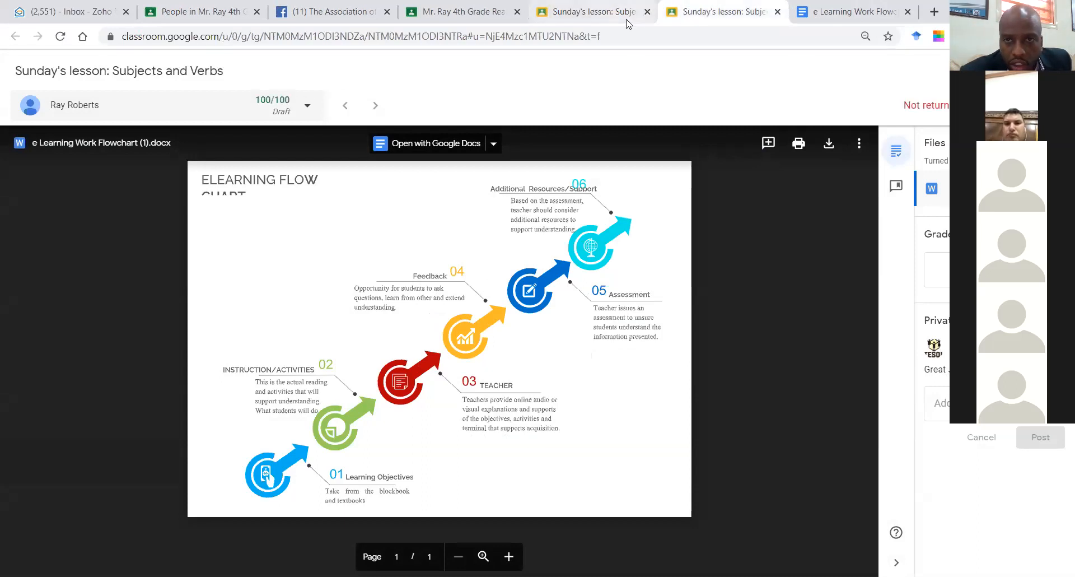
pyautogui.click(594, 13)
pyautogui.click(470, 20)
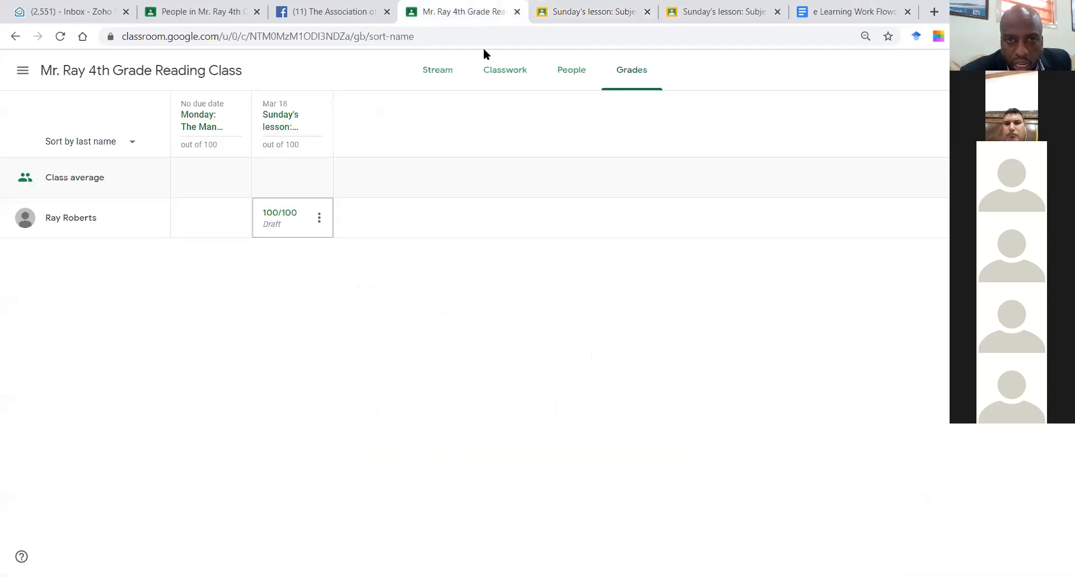
pyautogui.click(621, 76)
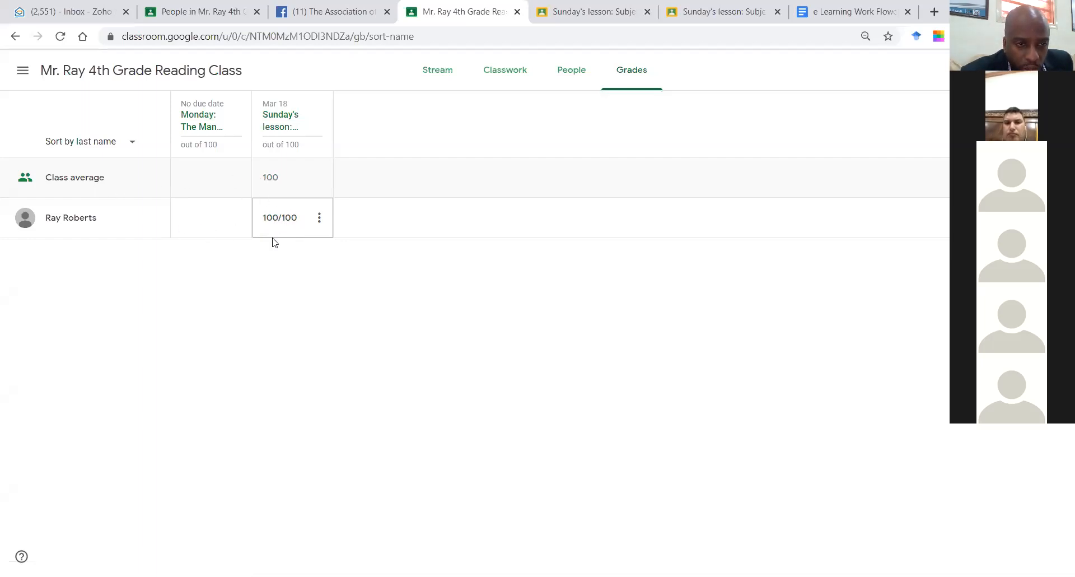
pyautogui.click(267, 130)
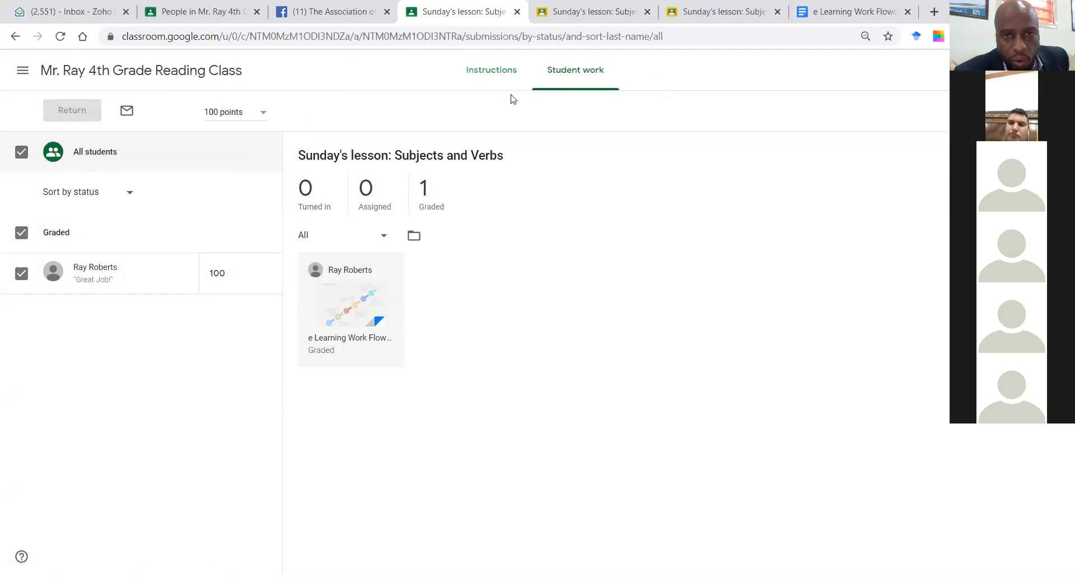
pyautogui.click(483, 70)
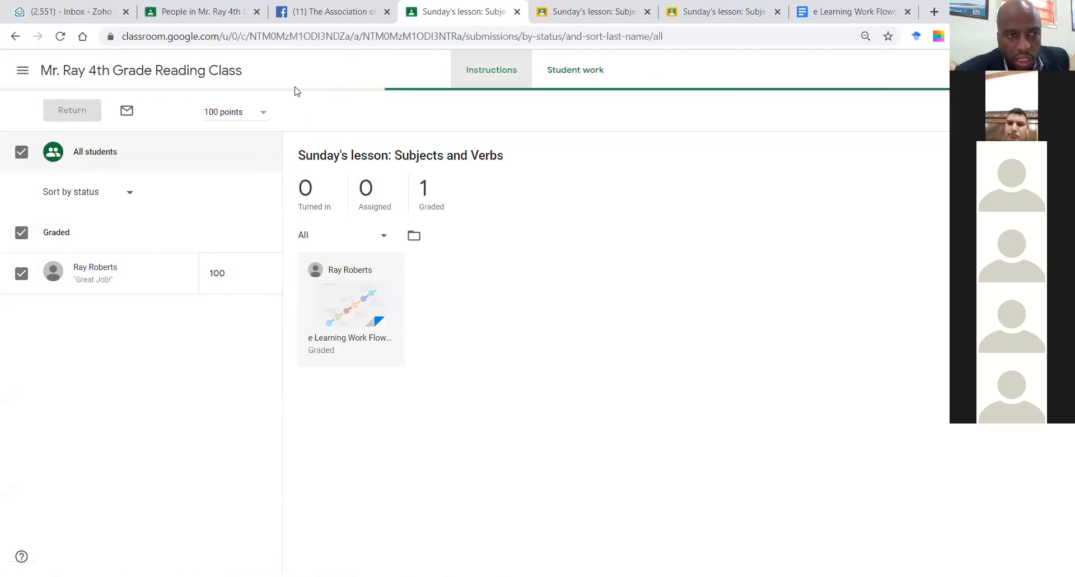
# - Start a new assignment in the class's classwork and title it "Sunday Week 10 Worksheet Prepositions"
pyautogui.click(157, 73)
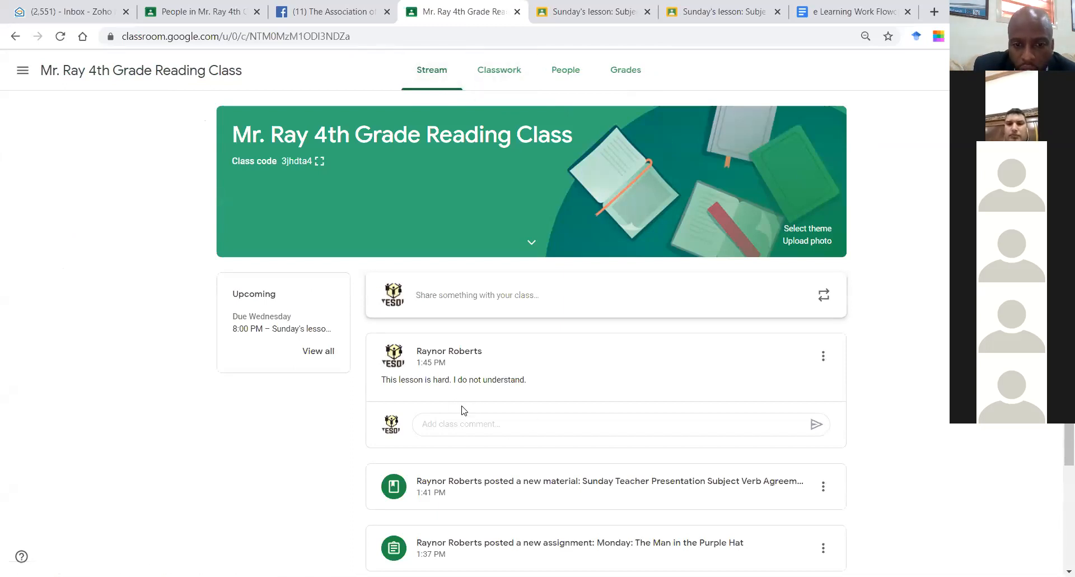
pyautogui.click(526, 70)
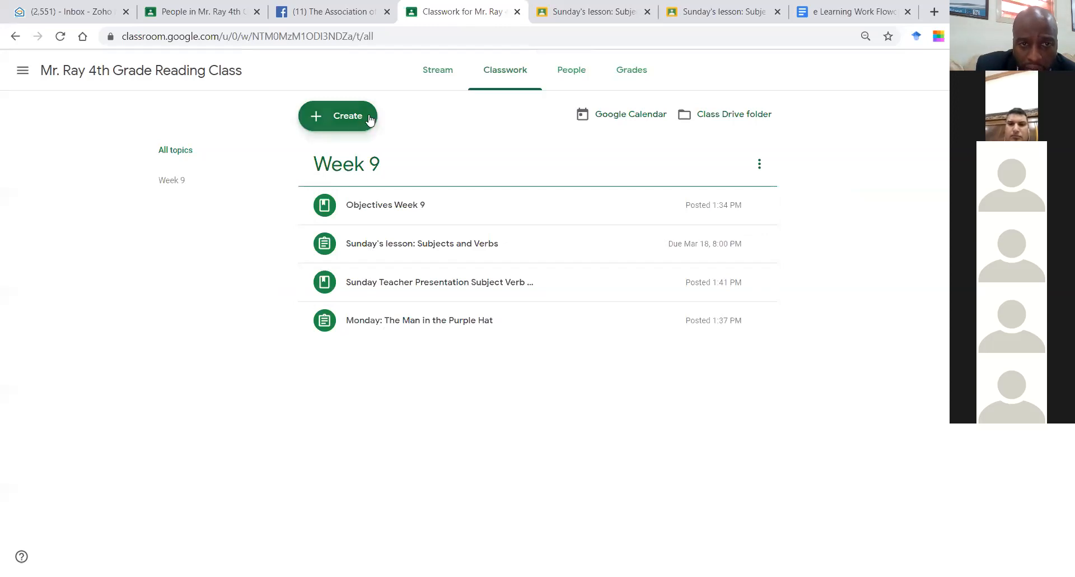
pyautogui.click(349, 120)
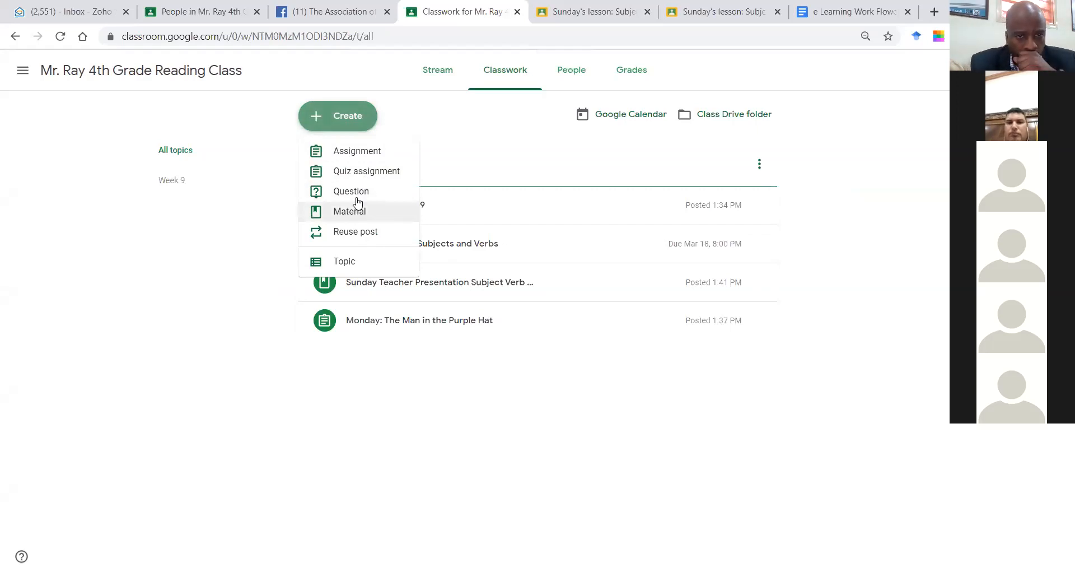
pyautogui.click(354, 156)
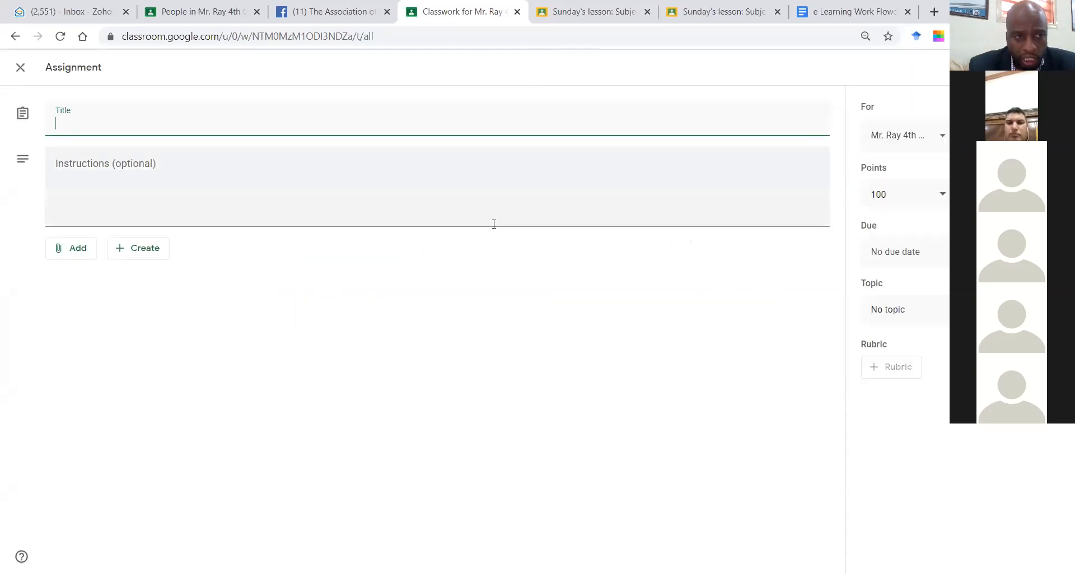
pyautogui.write('Sunday')
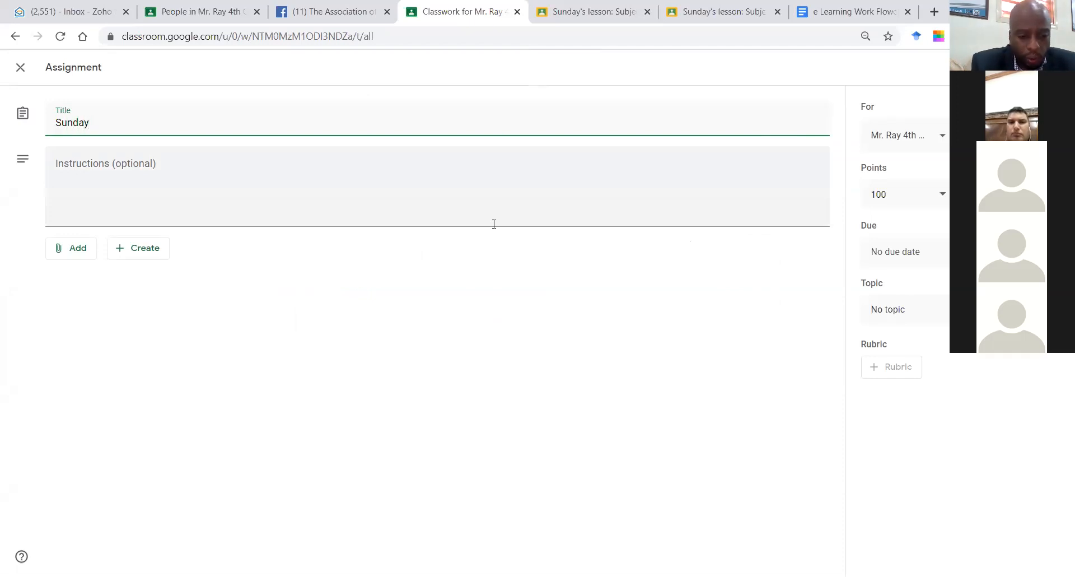
pyautogui.write(' Week A')
pyautogui.write('0 ')
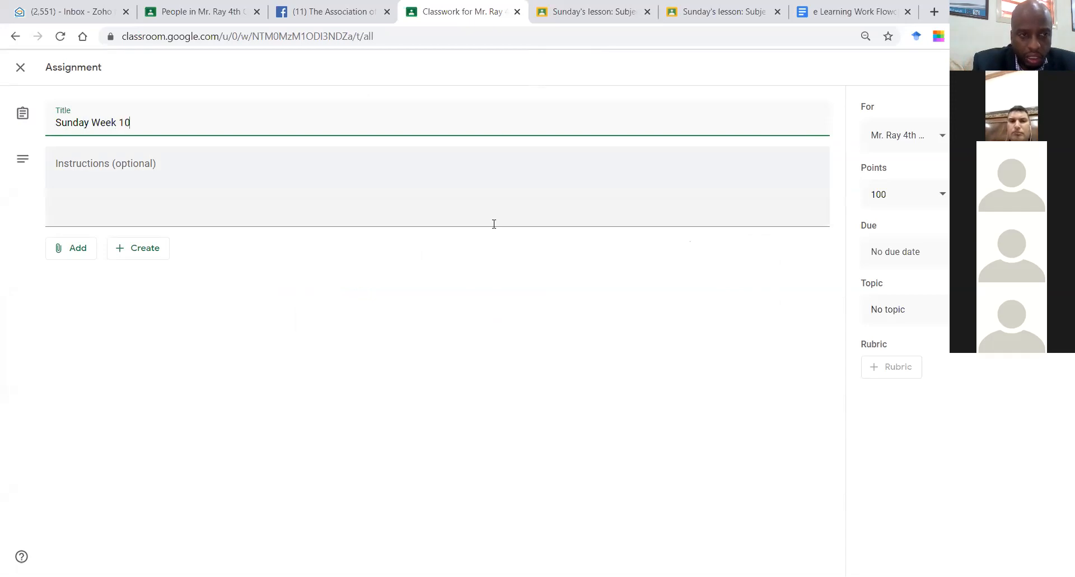
pyautogui.write('Worksheet')
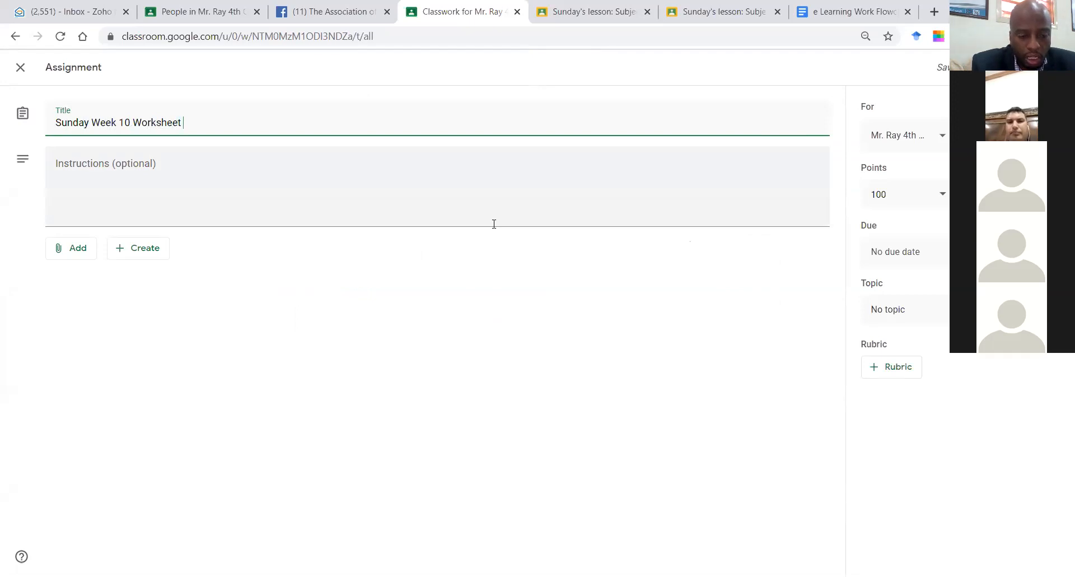
pyautogui.write(' Prepositions')
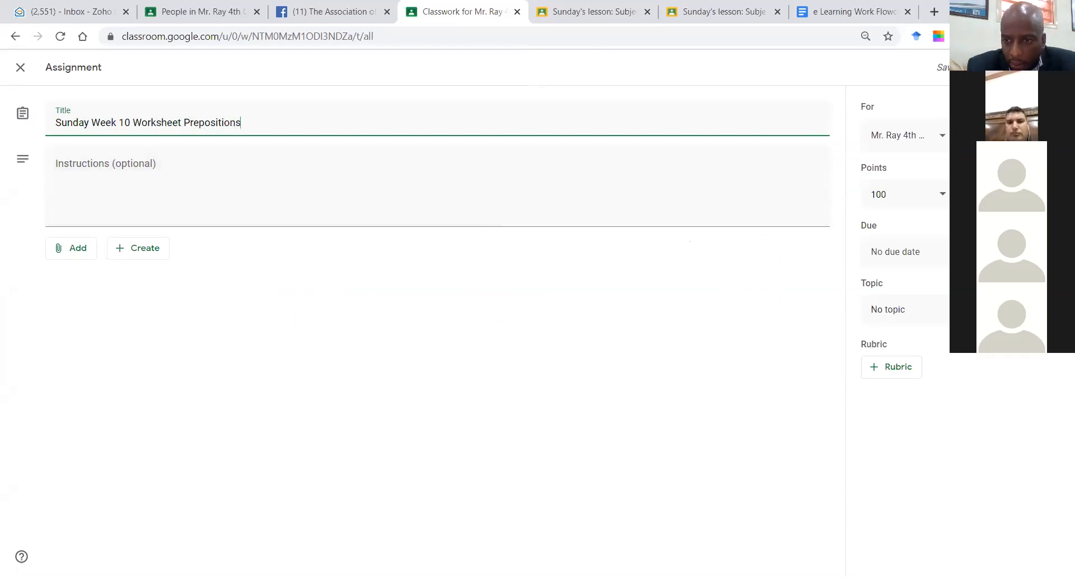
# - Create a new topic named "Week 10" for the prepositions assignment
pyautogui.click(910, 310)
pyautogui.click(911, 310)
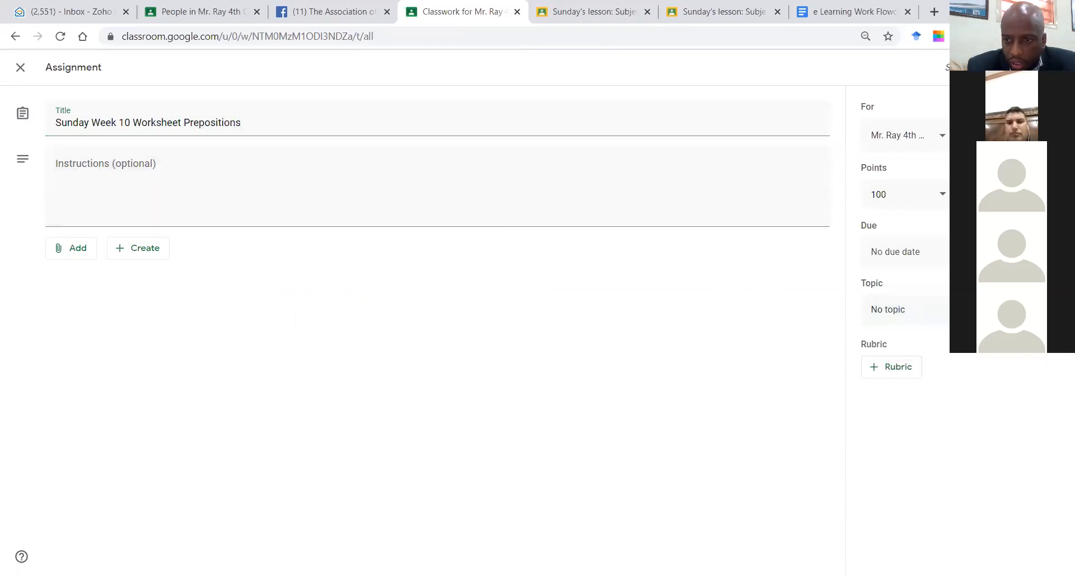
pyautogui.click(938, 310)
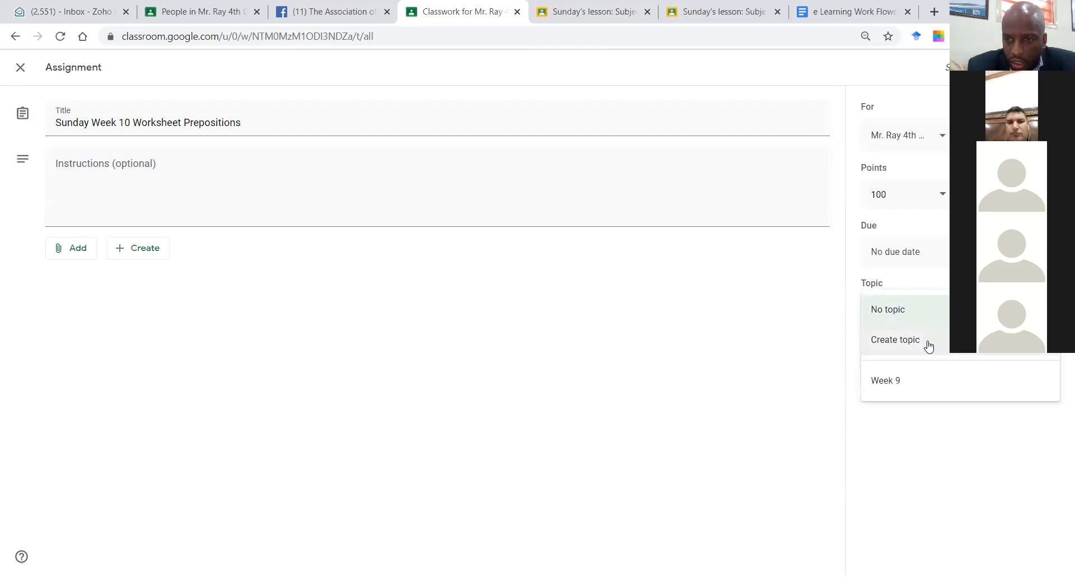
pyautogui.click(928, 343)
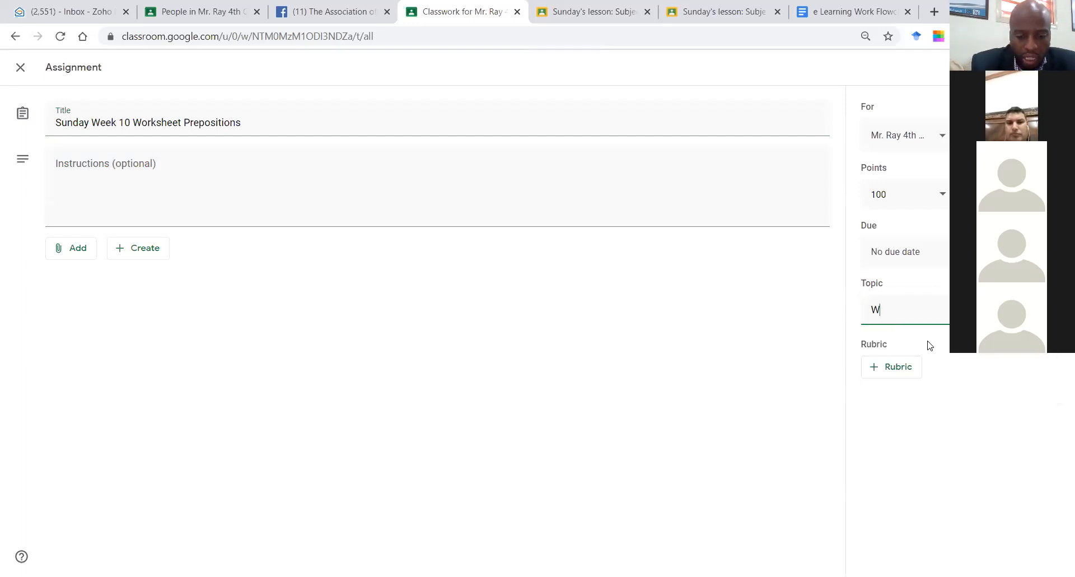
pyautogui.write('Week ')
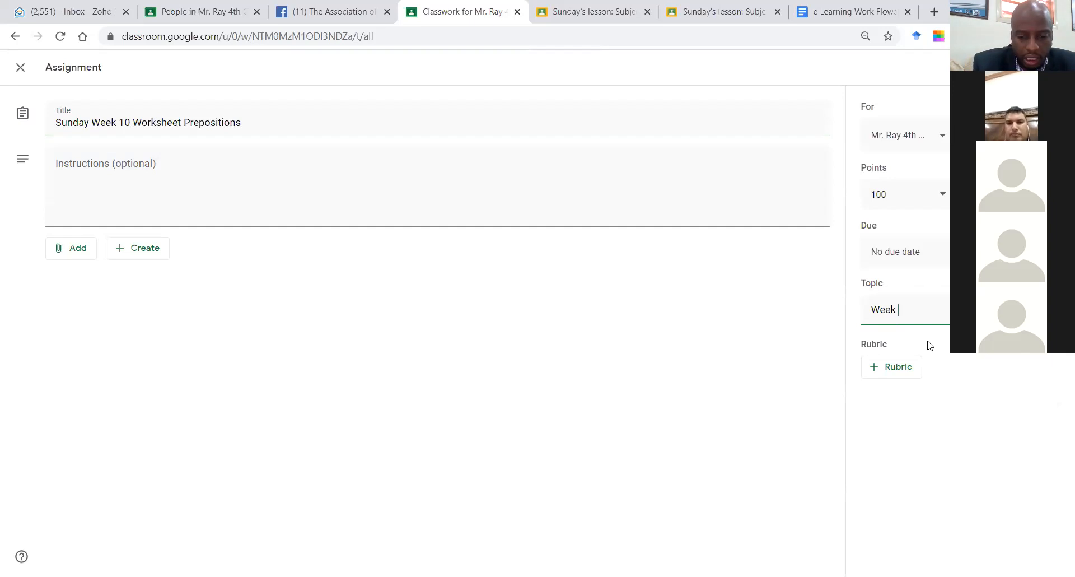
pyautogui.write('10')
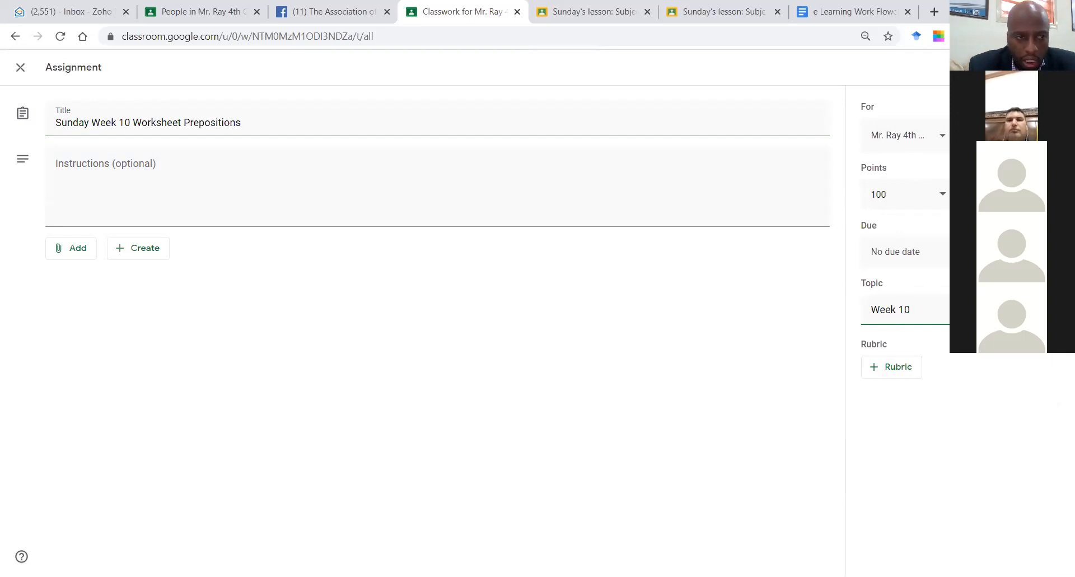
# - Enter the assignment instructions "Complete the worksheet."
pyautogui.click(78, 184)
pyautogui.write('C')
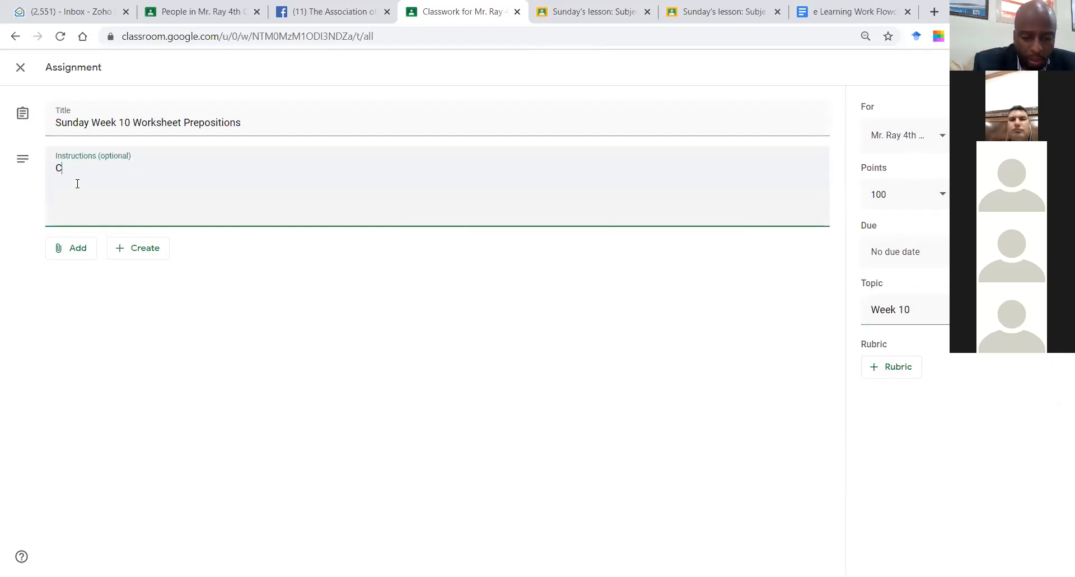
pyautogui.write('omplete thre')
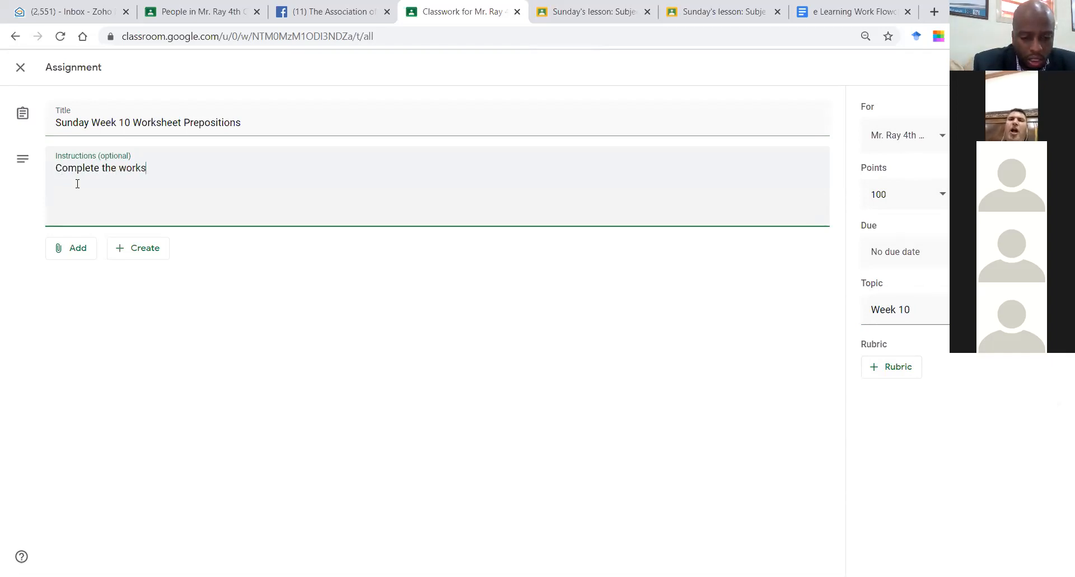
pyautogui.write('worksheet.')
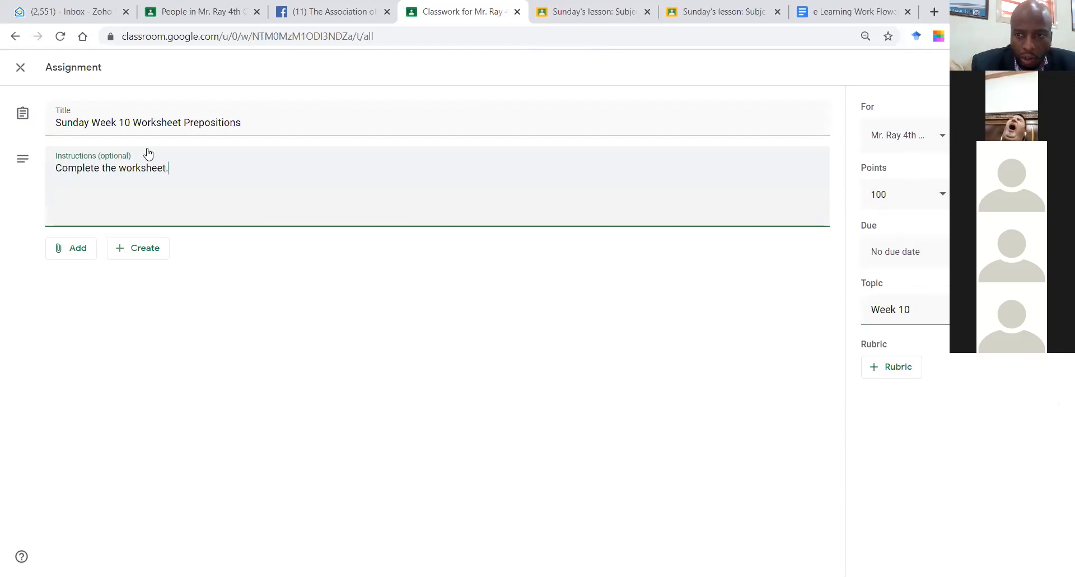
# - Set the assignment's due date to Mar 24, 2020 at 12:00 PM and assign it to the class
pyautogui.click(941, 253)
pyautogui.click(938, 310)
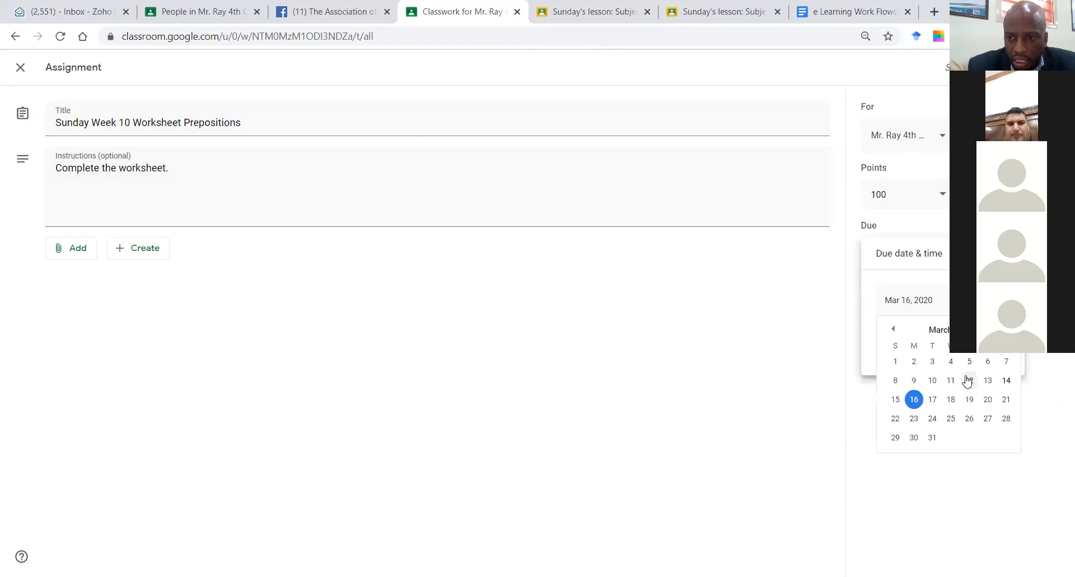
pyautogui.click(932, 418)
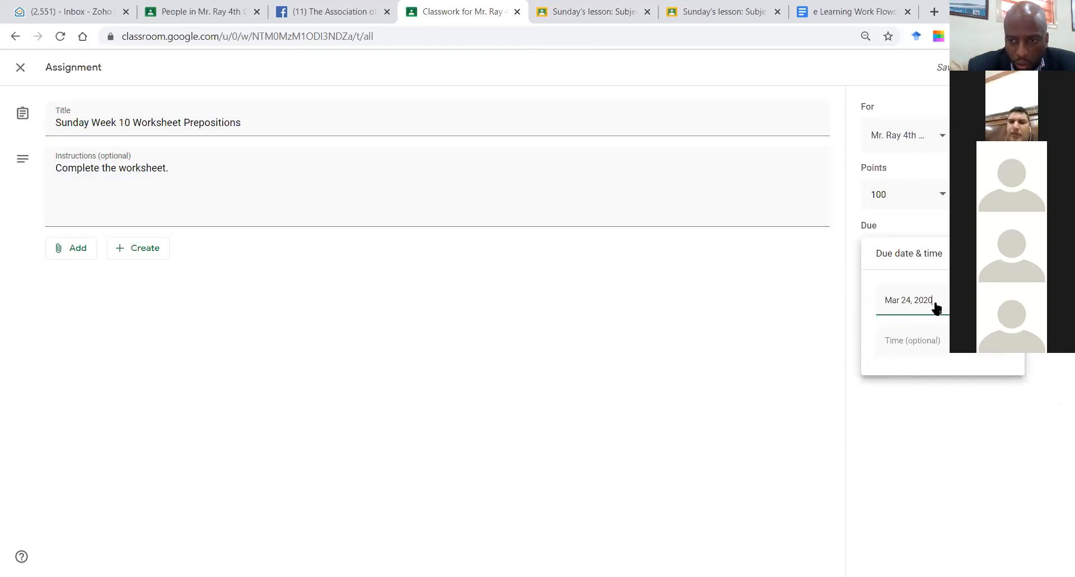
pyautogui.click(936, 344)
pyautogui.write('12:00PM')
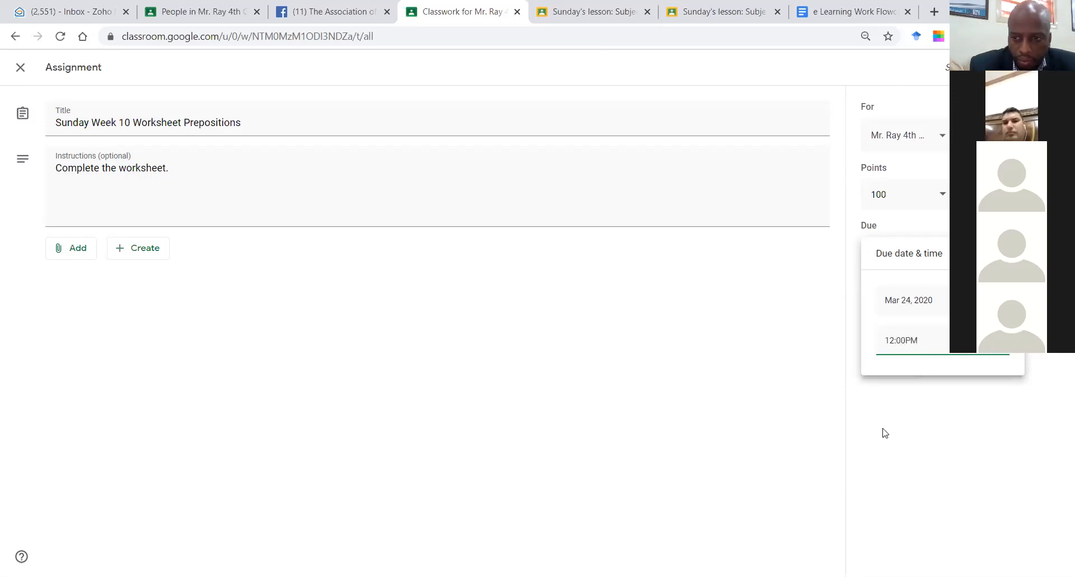
pyautogui.click(885, 433)
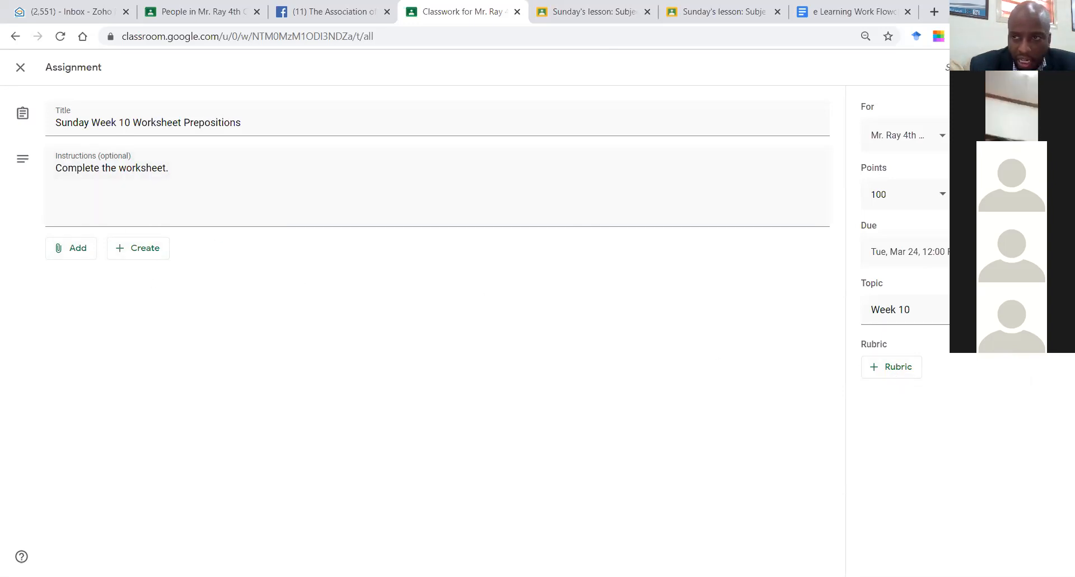
pyautogui.click(1007, 67)
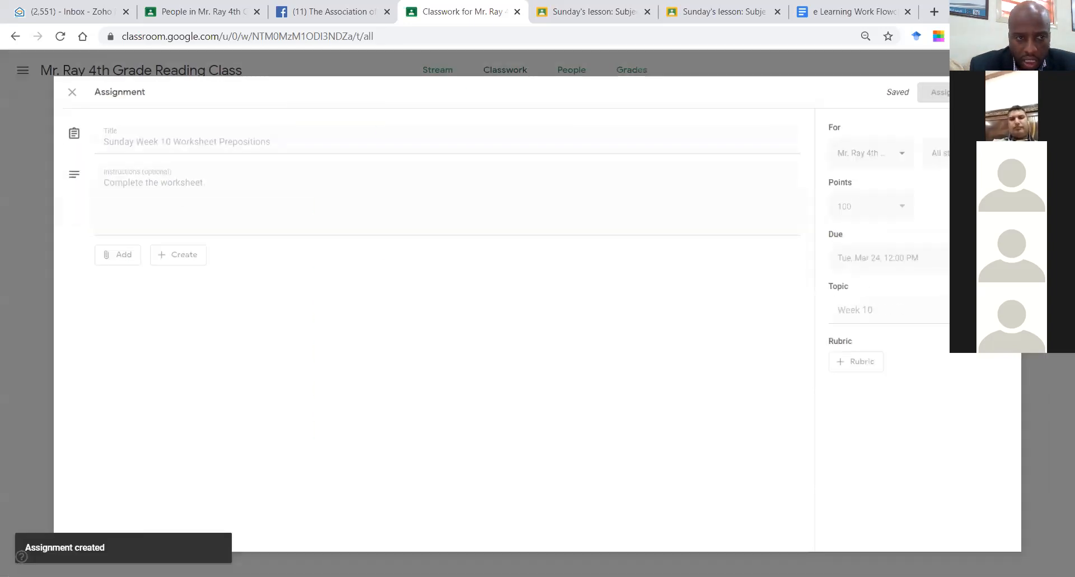
# - Switch to the "e Learning Work Flowchart" document in Word and look at the flowchart's first steps, starting from Learning Objectives
pyautogui.moveTo(466, 171); pyautogui.dragTo(400, 414)
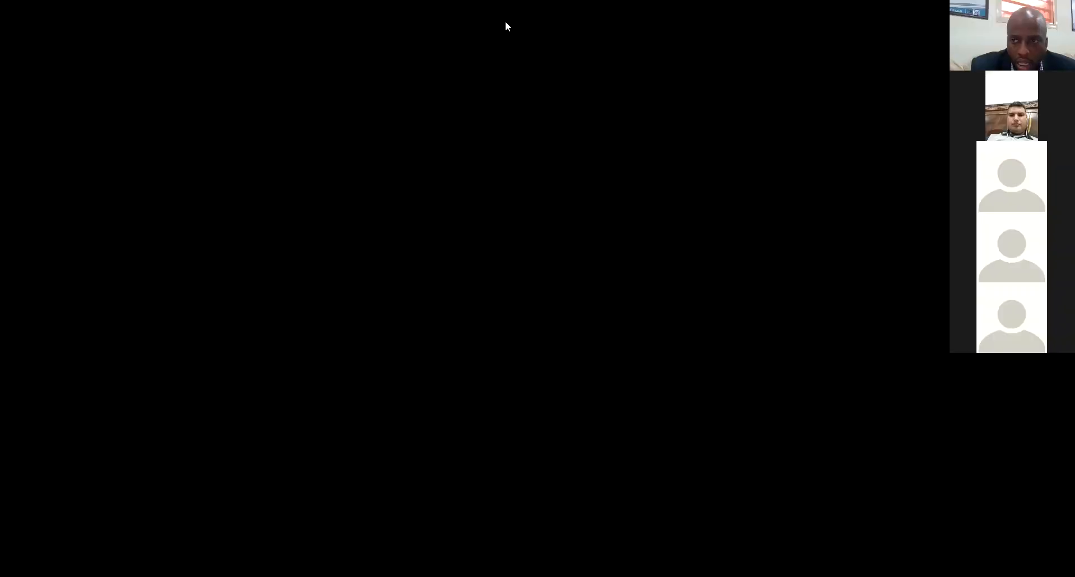
pyautogui.scroll(-4, 1059, 403)
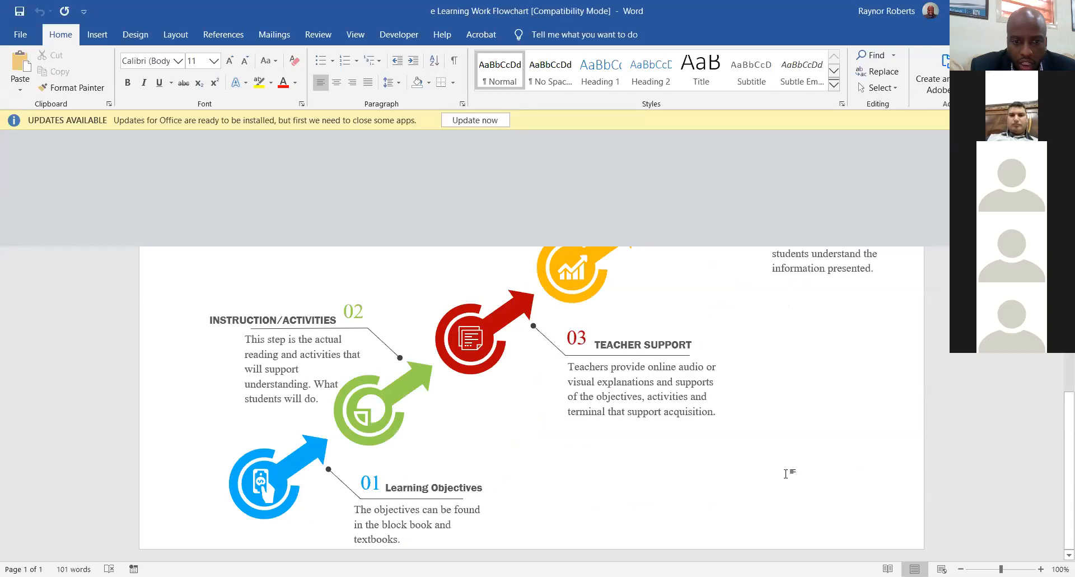